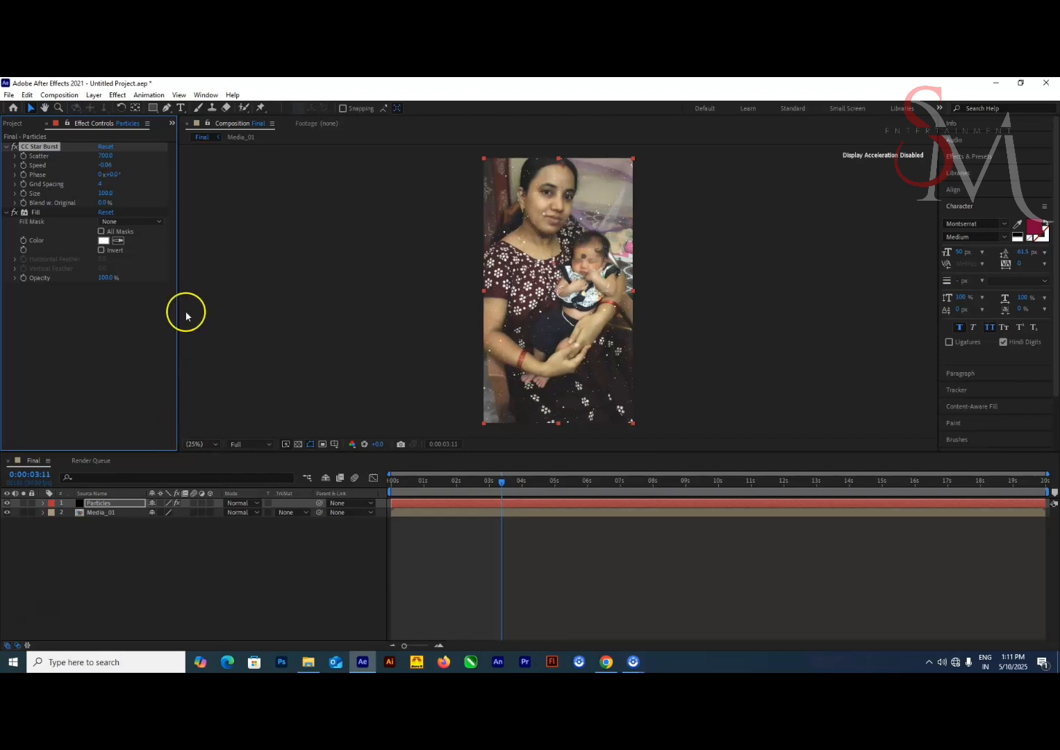
Set the CC Star Burst particle size to 70 on the Particles layer and review the result along the timeline
left_click_drag(501, 481, 484, 549)
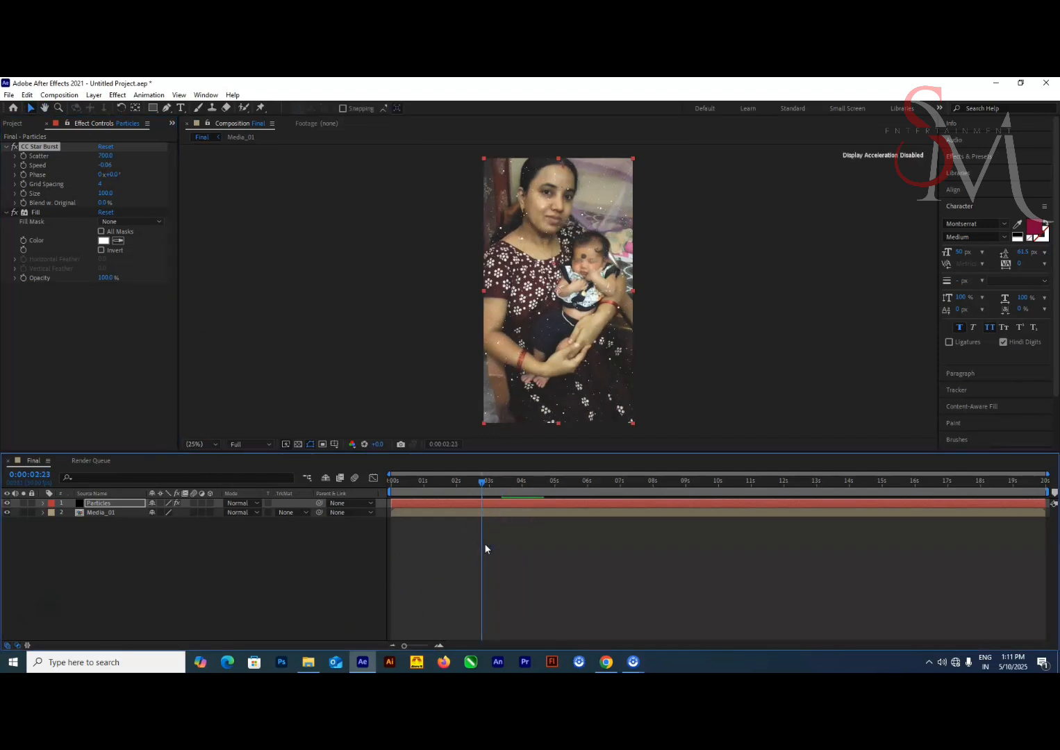
left_click(105, 194)
type("70")
key("Return")
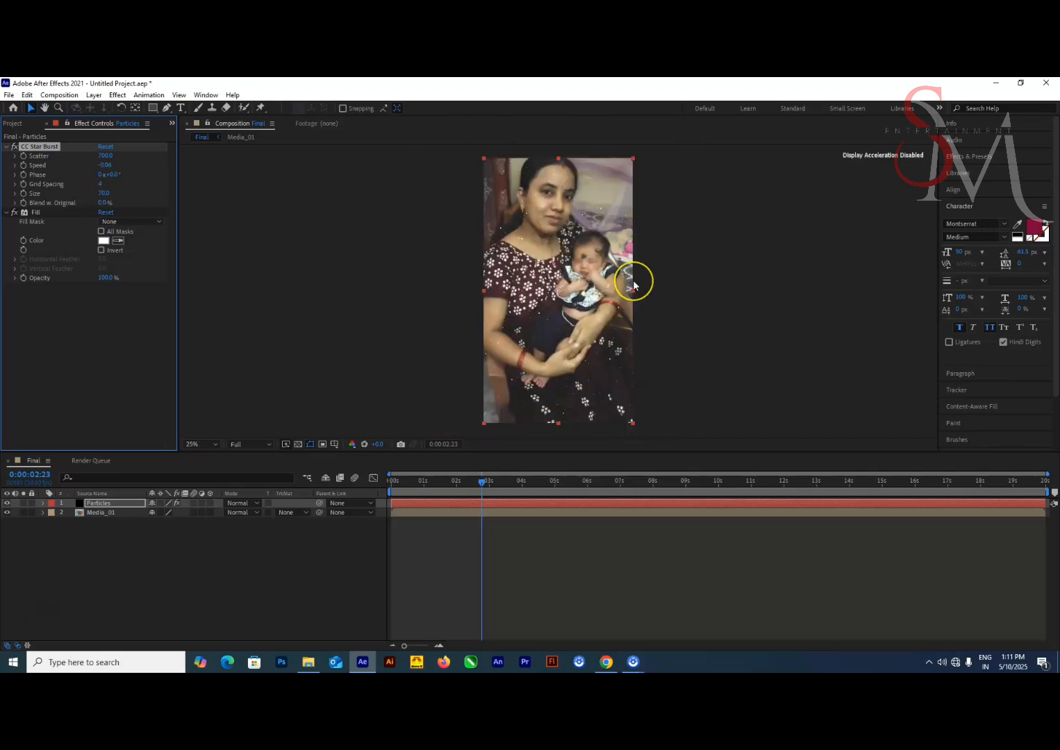
left_click_drag(482, 481, 213, 479)
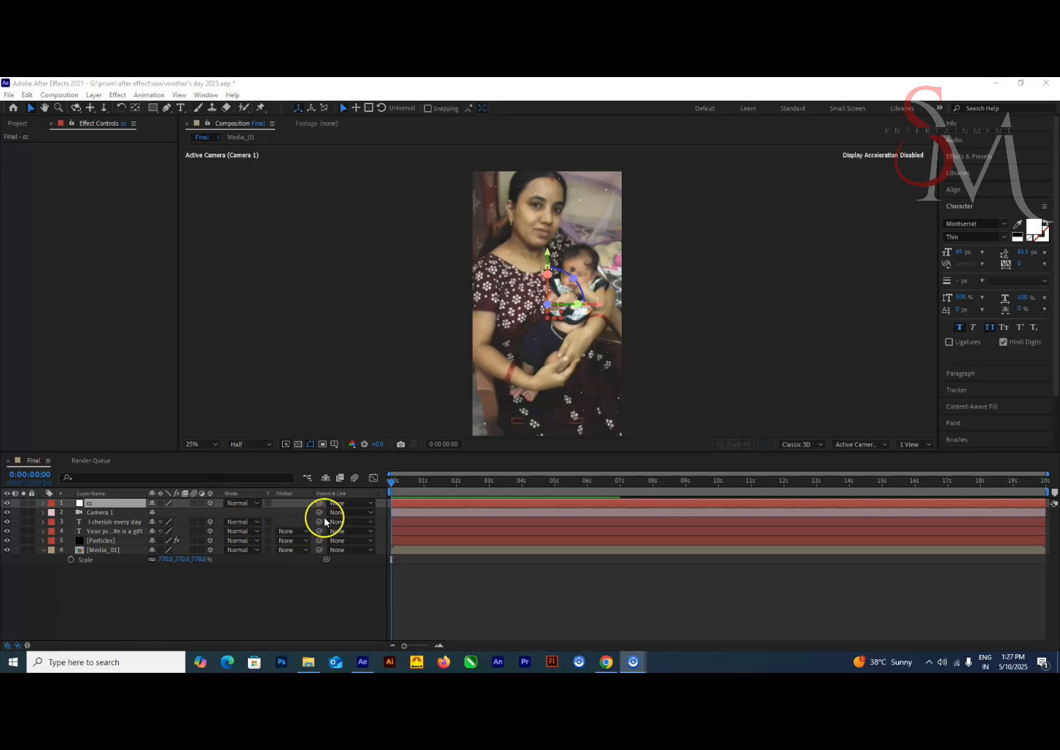
Parent Camera 1 to the cc layer and add a Position keyframe to cc at 6 seconds
left_click_drag(319, 512, 97, 503)
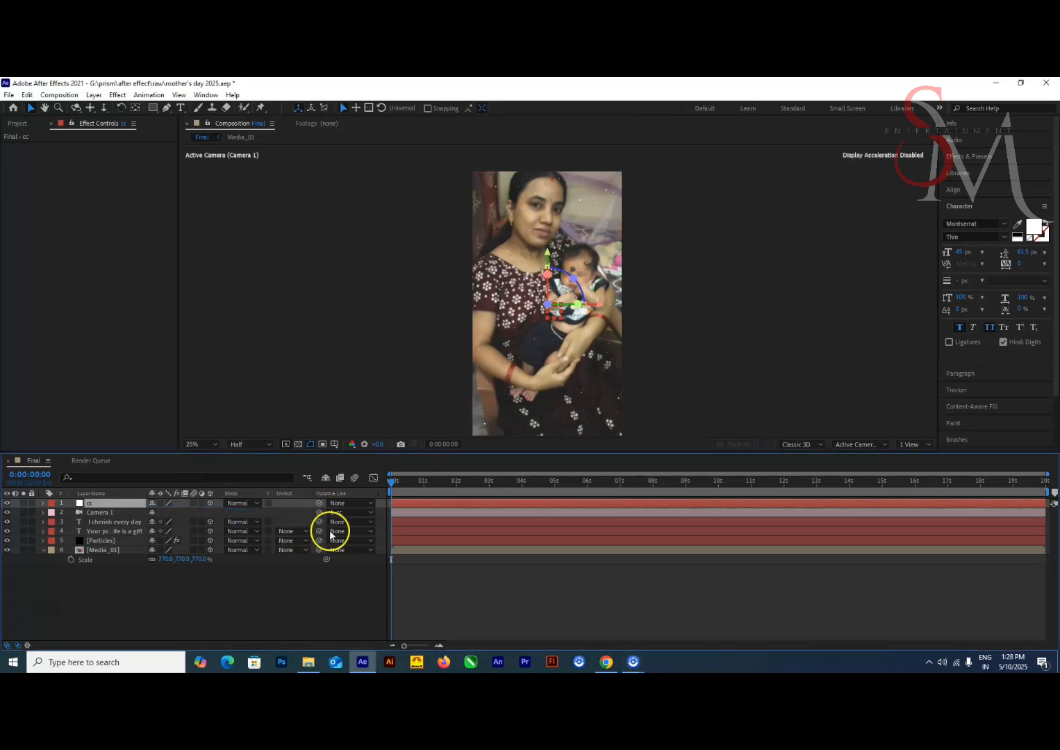
left_click_drag(532, 481, 588, 481)
key("p")
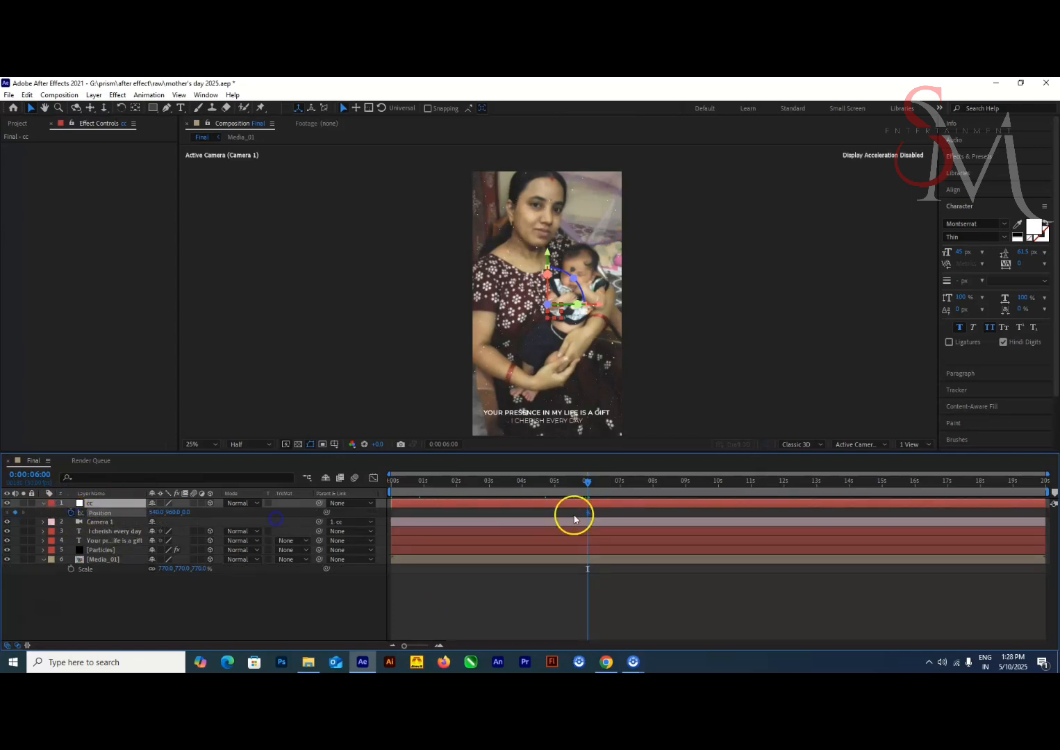
Keyframe the cc layer's Z position to 2070 at the start of the timeline and preview the camera move
key("Home")
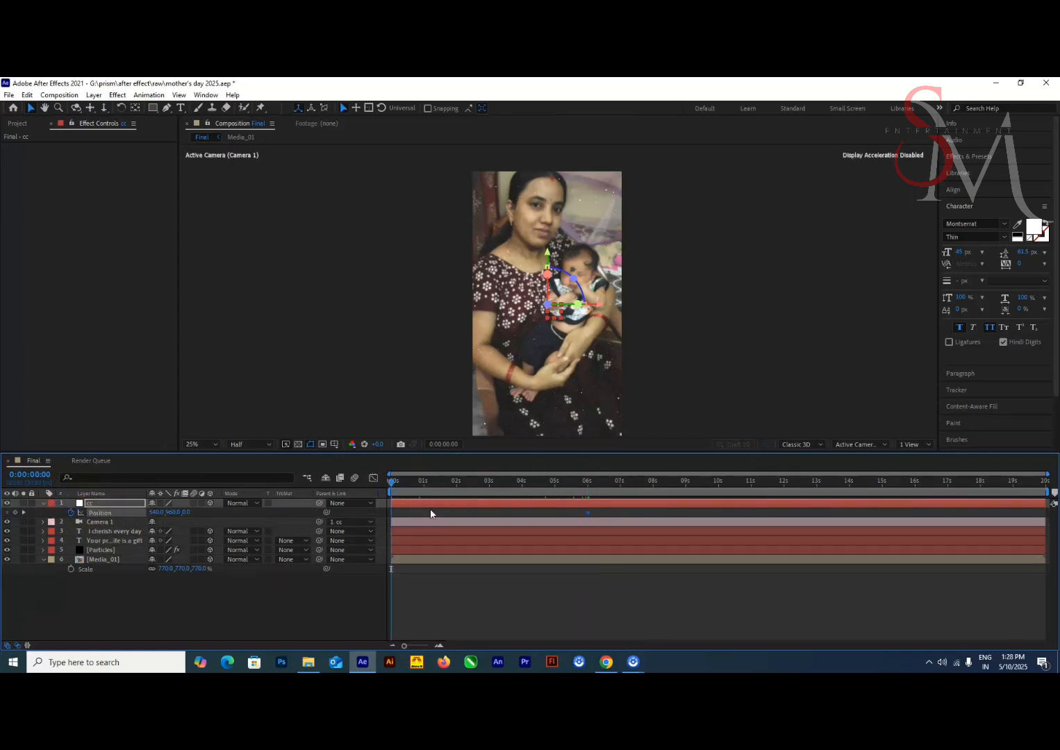
left_click(185, 513)
type("2070")
key("Return")
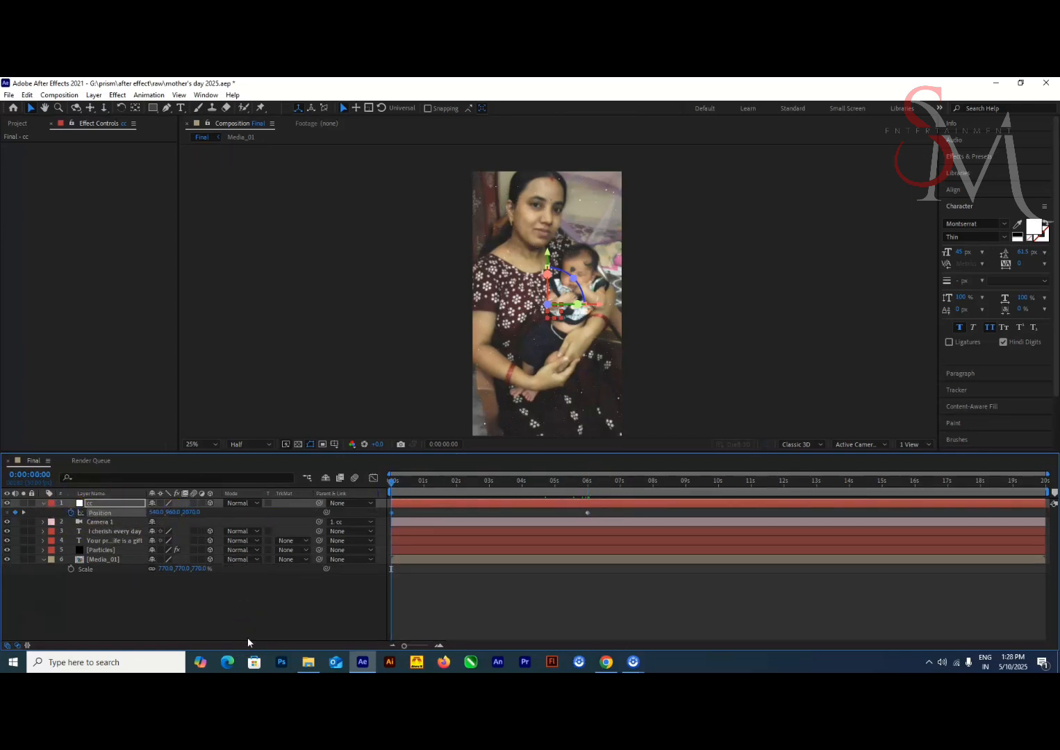
key("space")
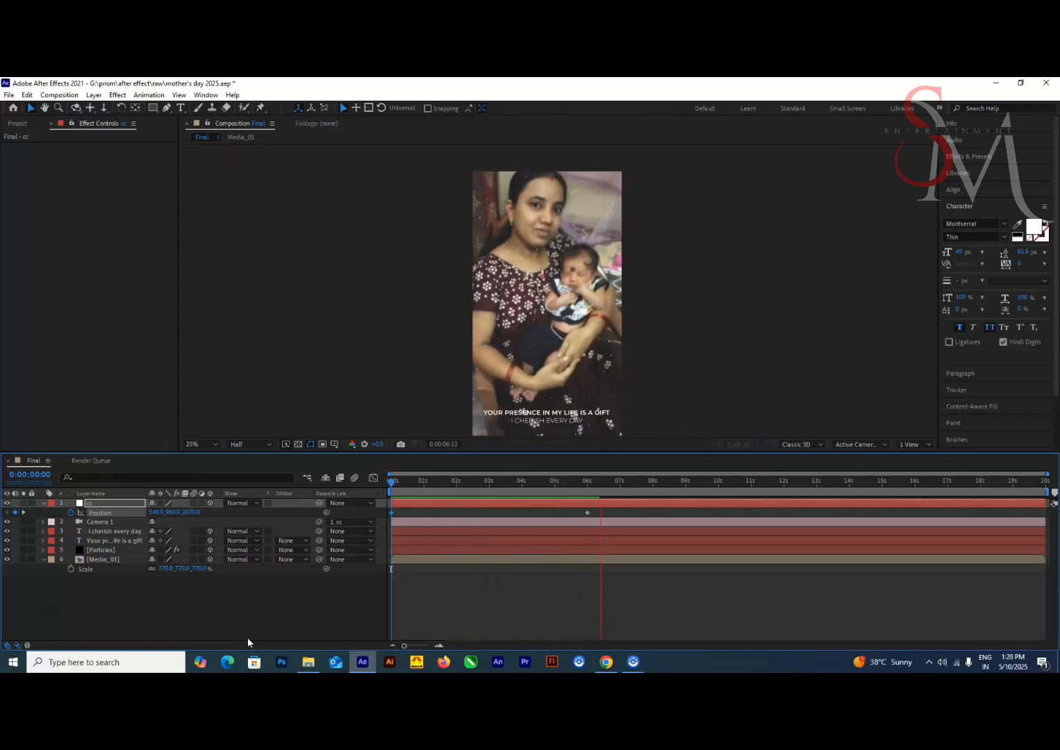
Set the Z position of both text layers to 1600
left_click(114, 531)
left_click(115, 540, "ctrl")
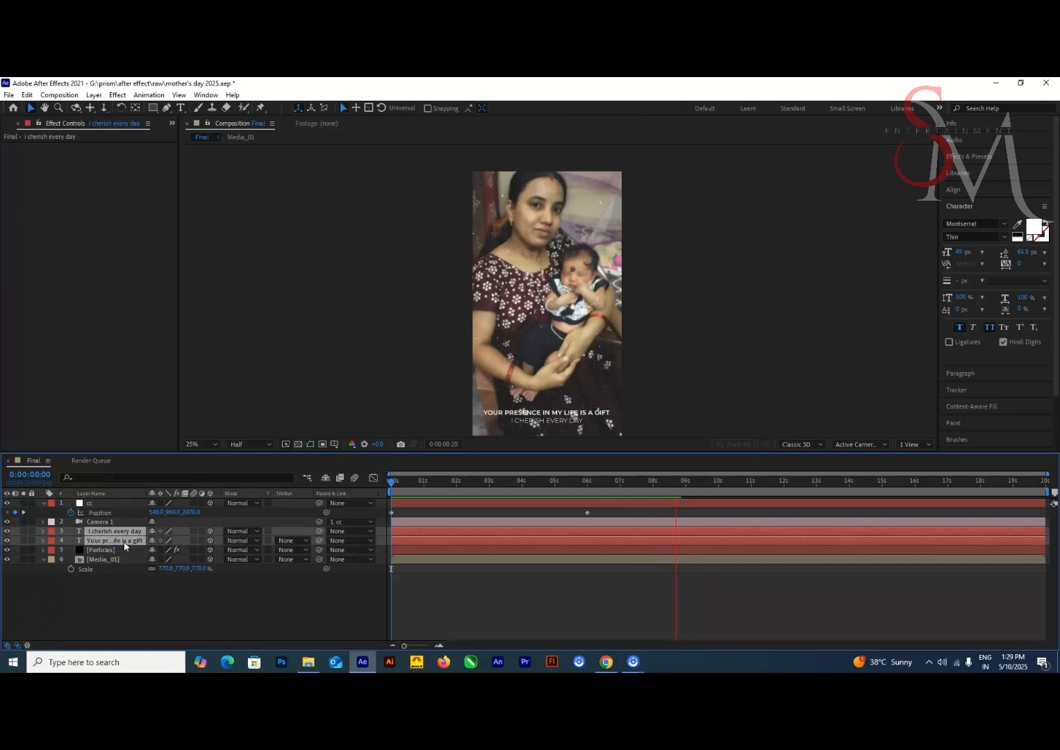
key("p")
left_click(193, 540)
type("1600")
key("Return")
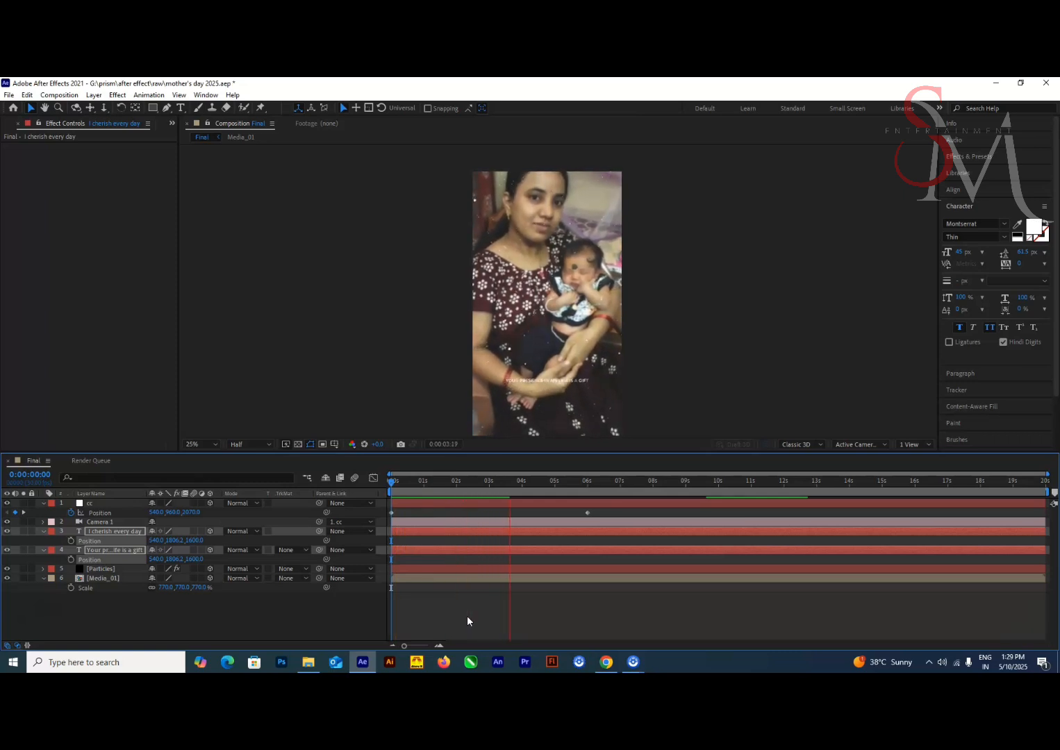
Set the Y Rotation of both text layers to 26°
left_click(467, 615)
key("r")
left_click(167, 559)
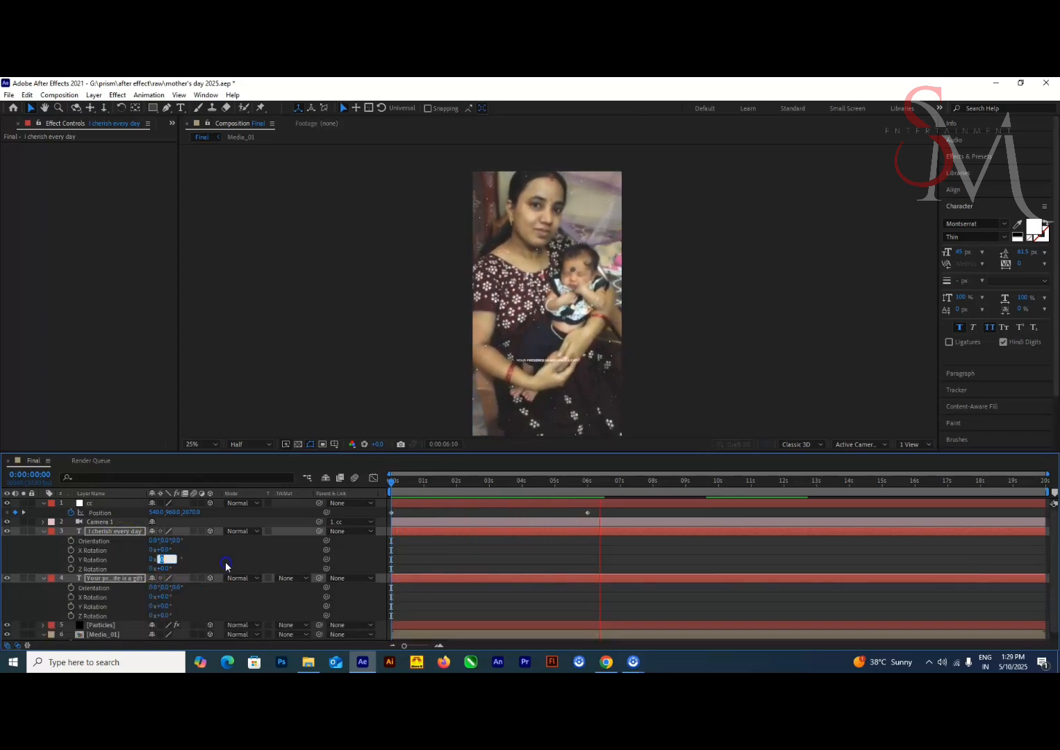
type("26")
key("Return")
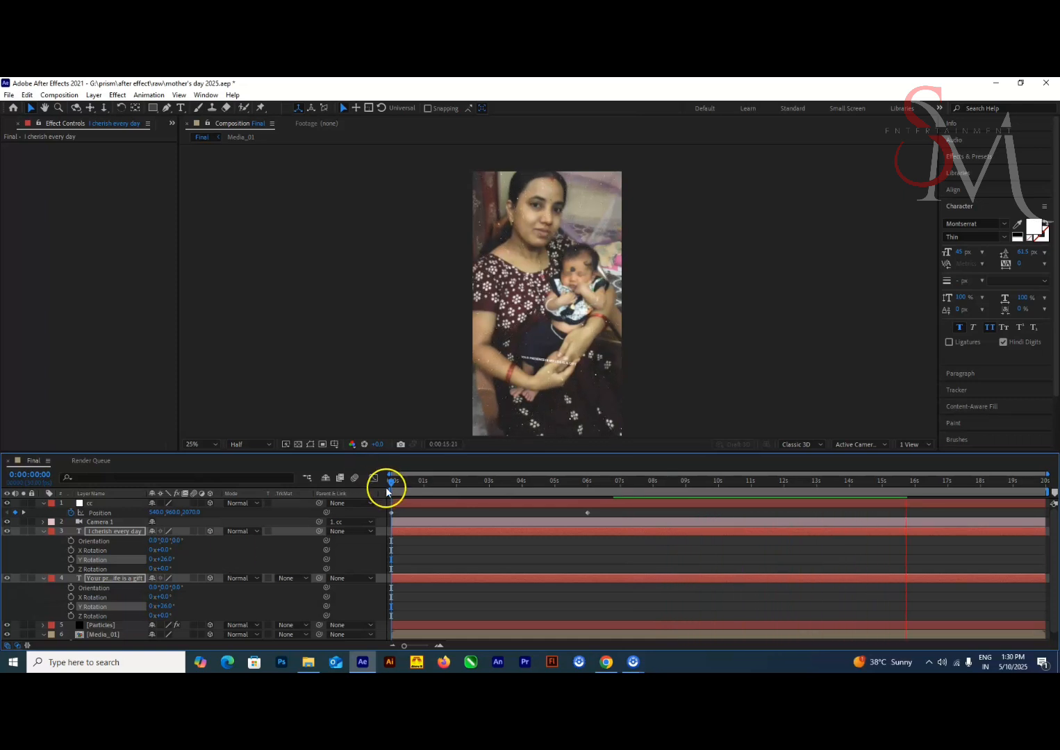
Check the text at 0:00:06:19 and reduce the Y Rotation of both text layers to 5°
left_click_drag(387, 487, 608, 483)
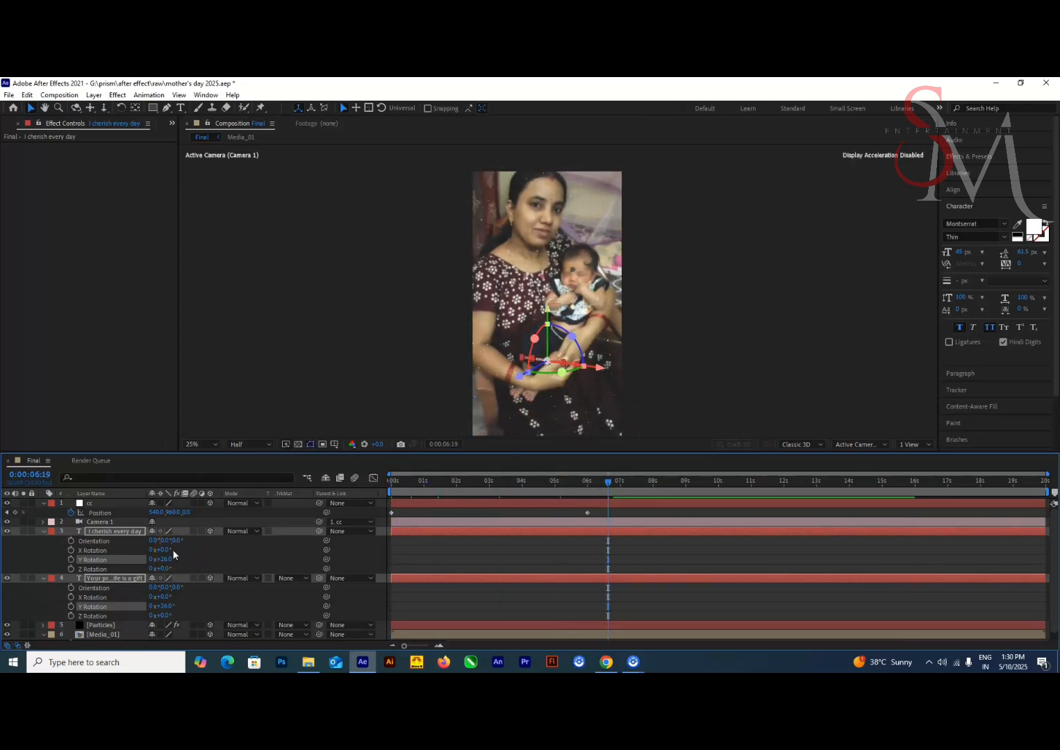
left_click_drag(177, 564, 123, 568)
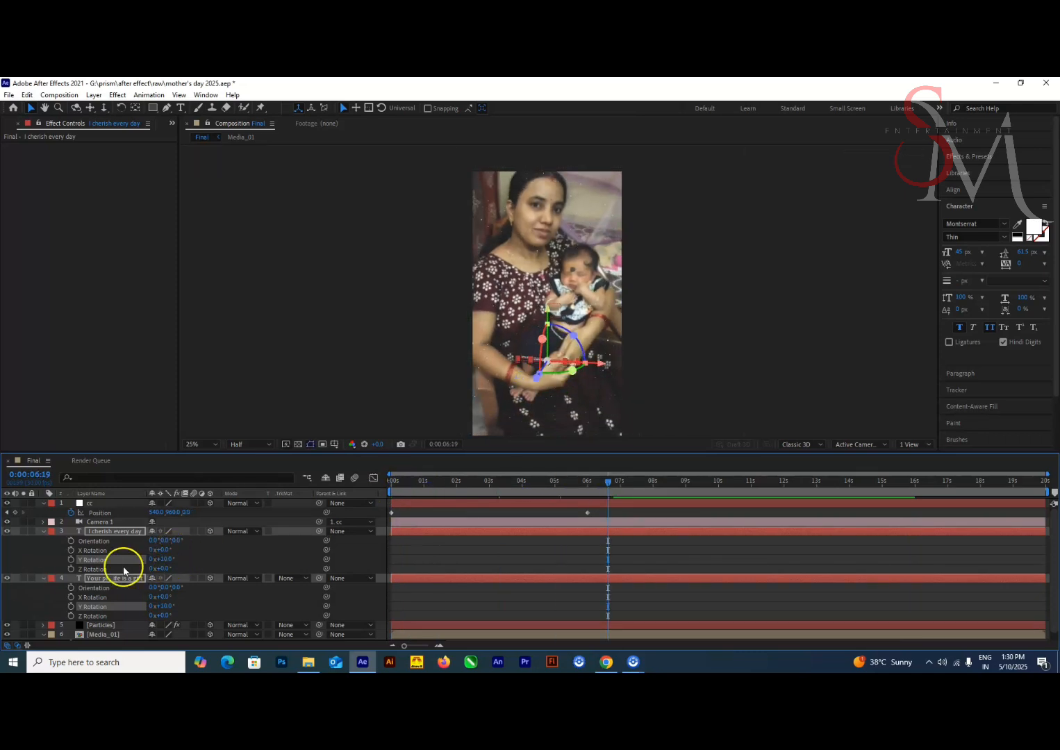
left_click(166, 560)
type("5")
key("Return")
Set the Y Rotation of only the "I cherish every day" text layer to 2° and preview from the start
left_click(381, 552)
left_click(236, 559)
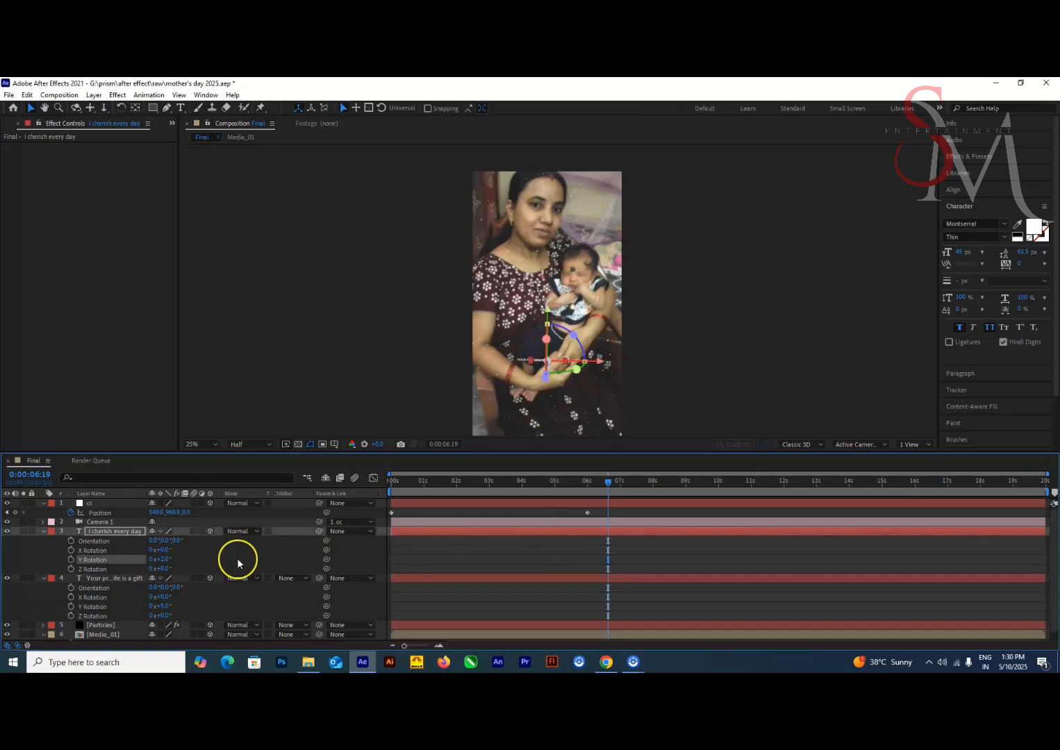
key("Home")
left_click(492, 516)
key("space")
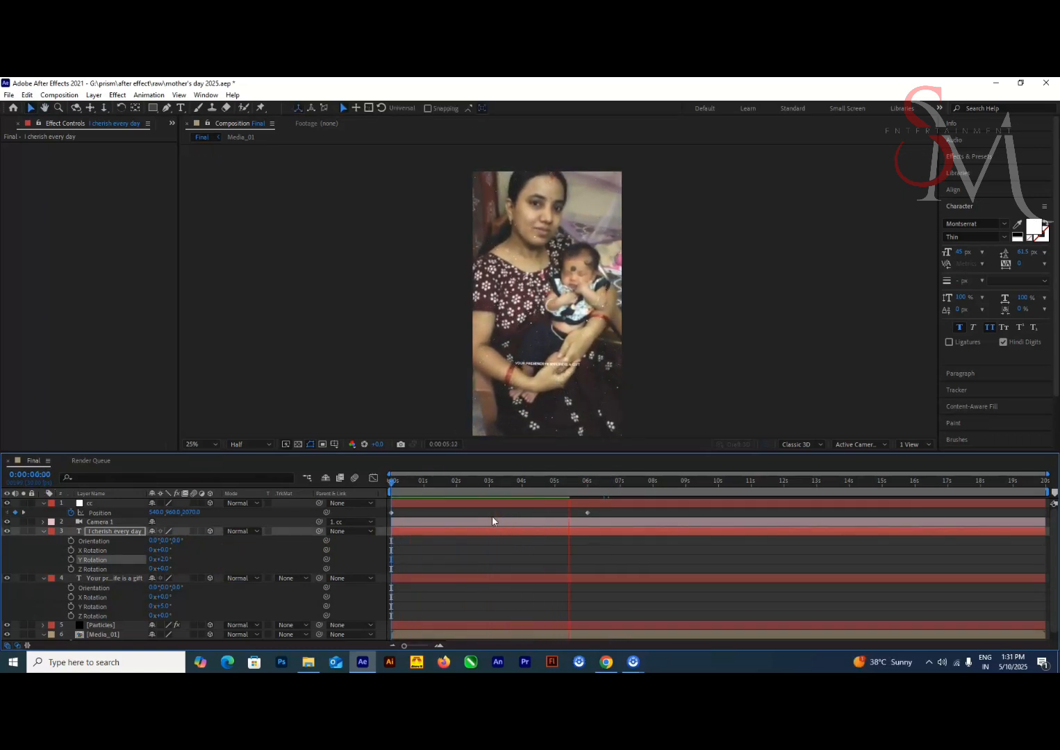
Collapse the text layers' properties, create an adjustment layer named Blur, and save the project
left_click(483, 587)
left_click(43, 532)
left_click(44, 541)
left_click(118, 588)
right_click(119, 584)
mouse_move(142, 450)
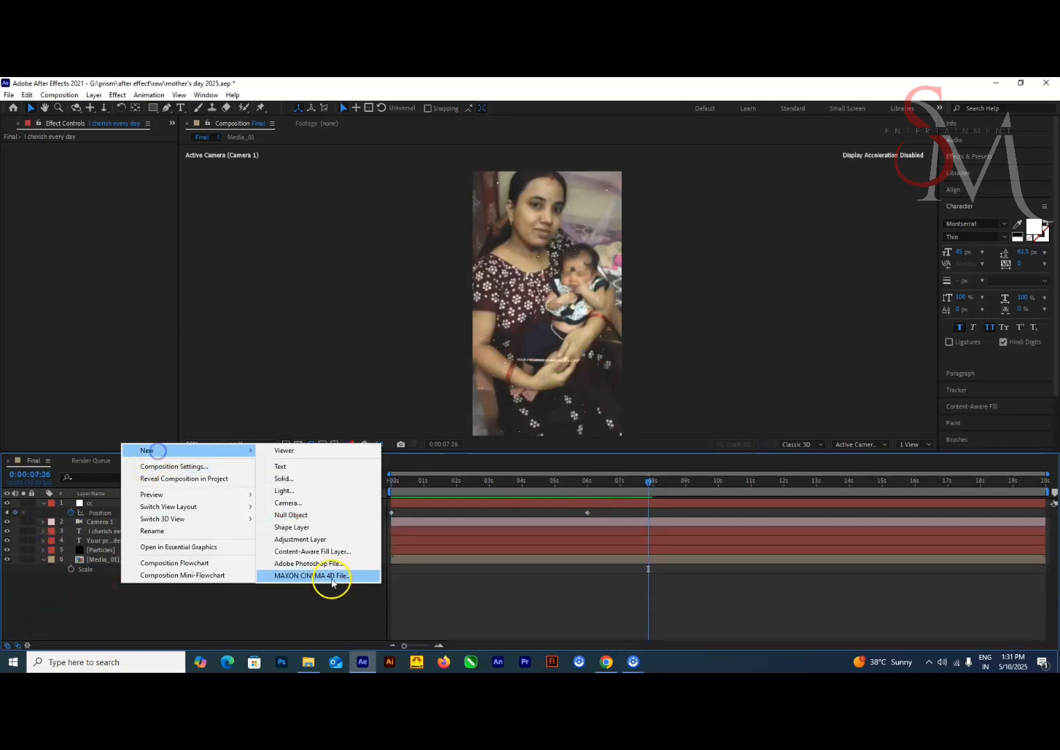
left_click(327, 540)
key("Return")
type("Blur")
key("Return")
key("ctrl+s")
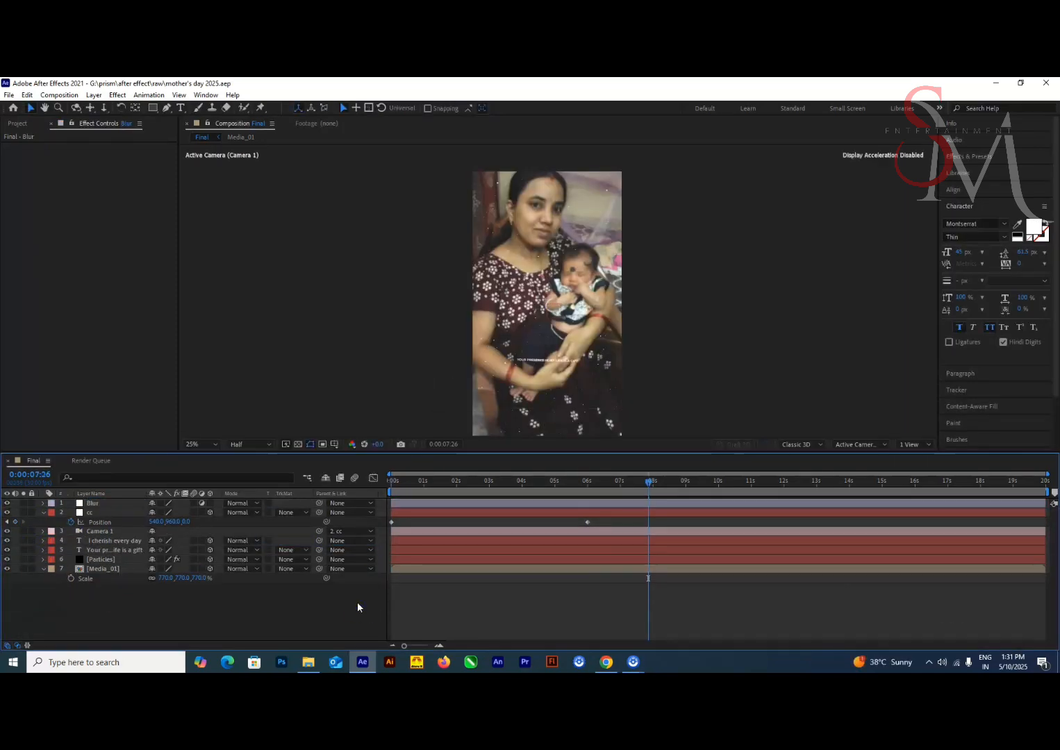
Apply the Camera Lens Blur effect to the Blur adjustment layer with a Blur Radius of 10
left_click(333, 580)
key("ctrl+space")
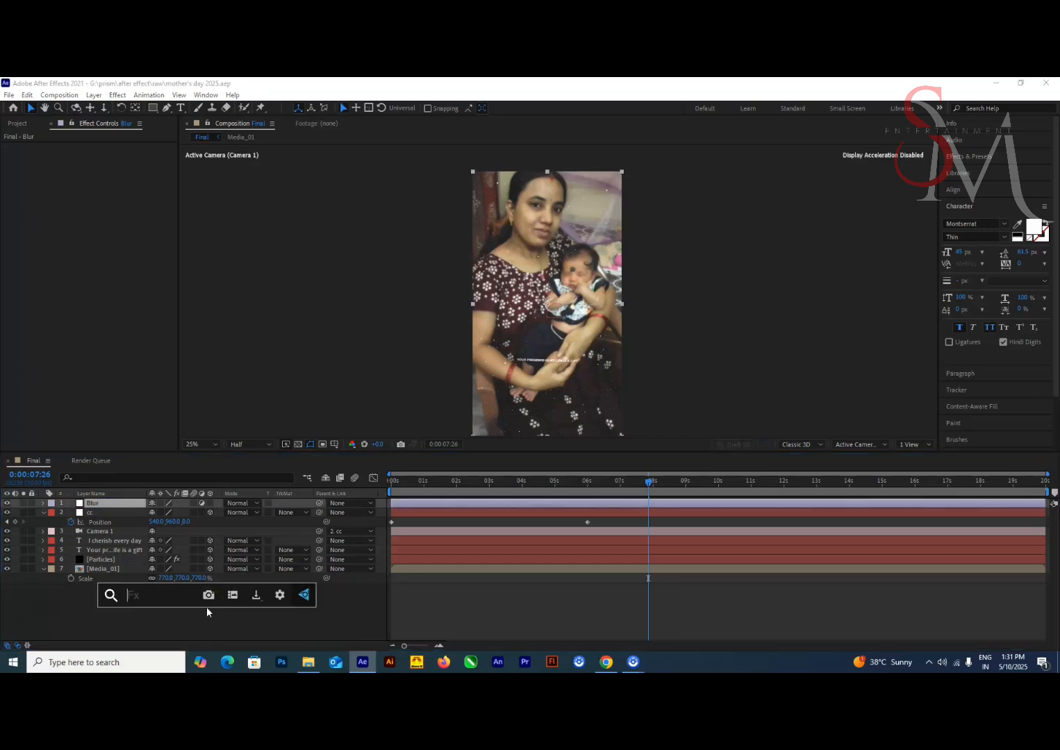
type("camer")
left_click(147, 541)
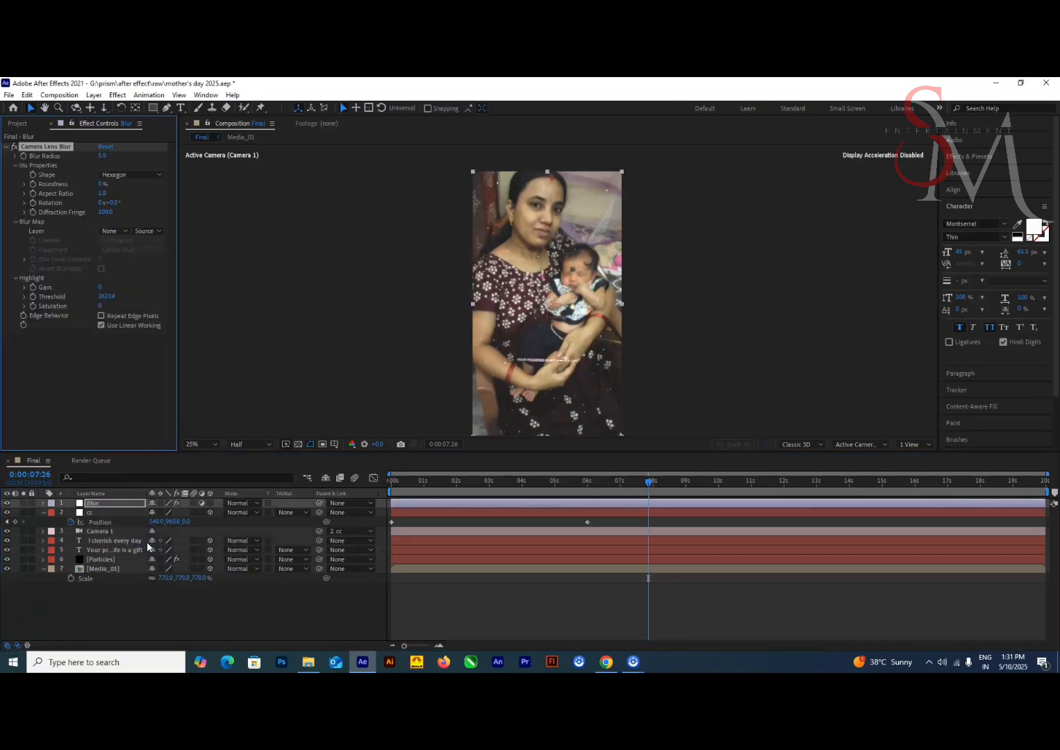
left_click(103, 157)
type("10")
key("Return")
Add a full-frame elliptical mask to the Blur layer and invert it so only the outer area is blurred
left_click_drag(643, 483, 362, 496)
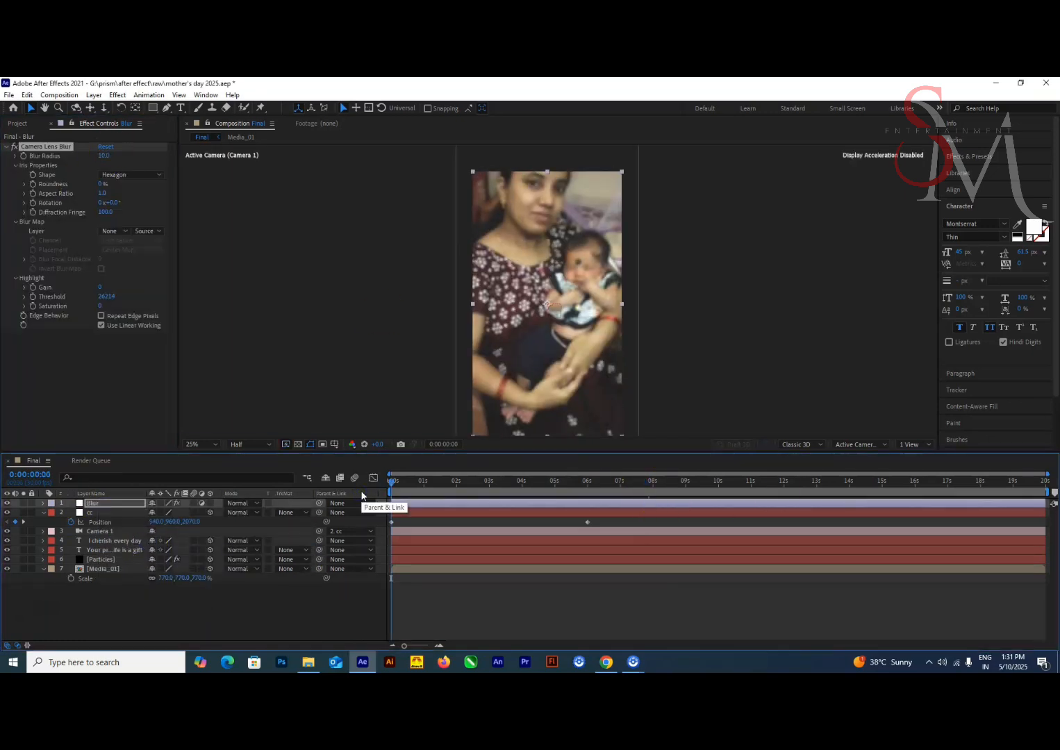
left_click(154, 108)
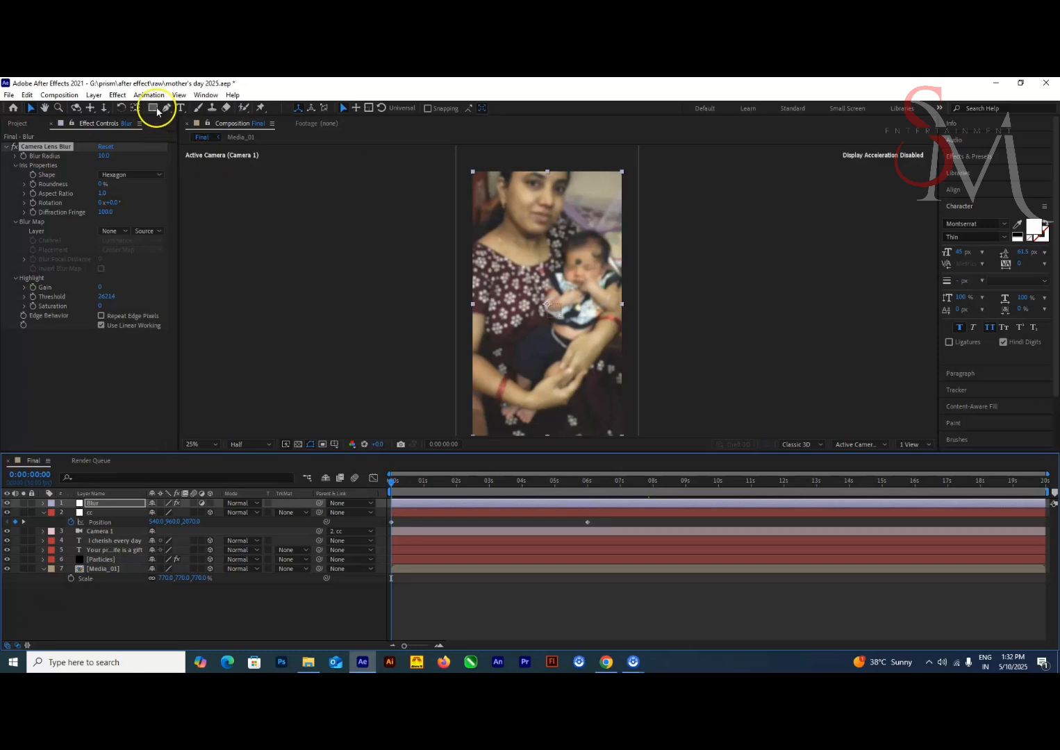
left_click(175, 139)
double_click(154, 108)
scroll(556, 291, "down", 1)
key("v")
left_click(191, 522)
scroll(642, 299, "up", 2)
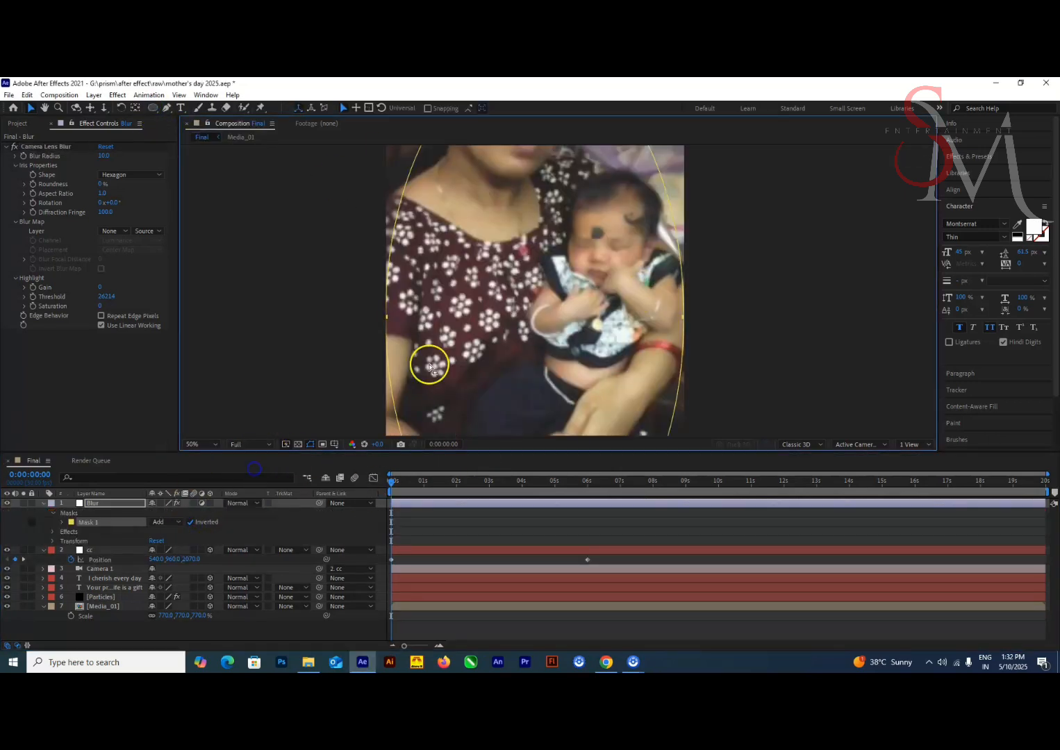
scroll(431, 362, "down", 2)
Set the Blur layer's Mask Feather to 175 pixels and deselect the layer
left_click_drag(398, 489, 675, 485)
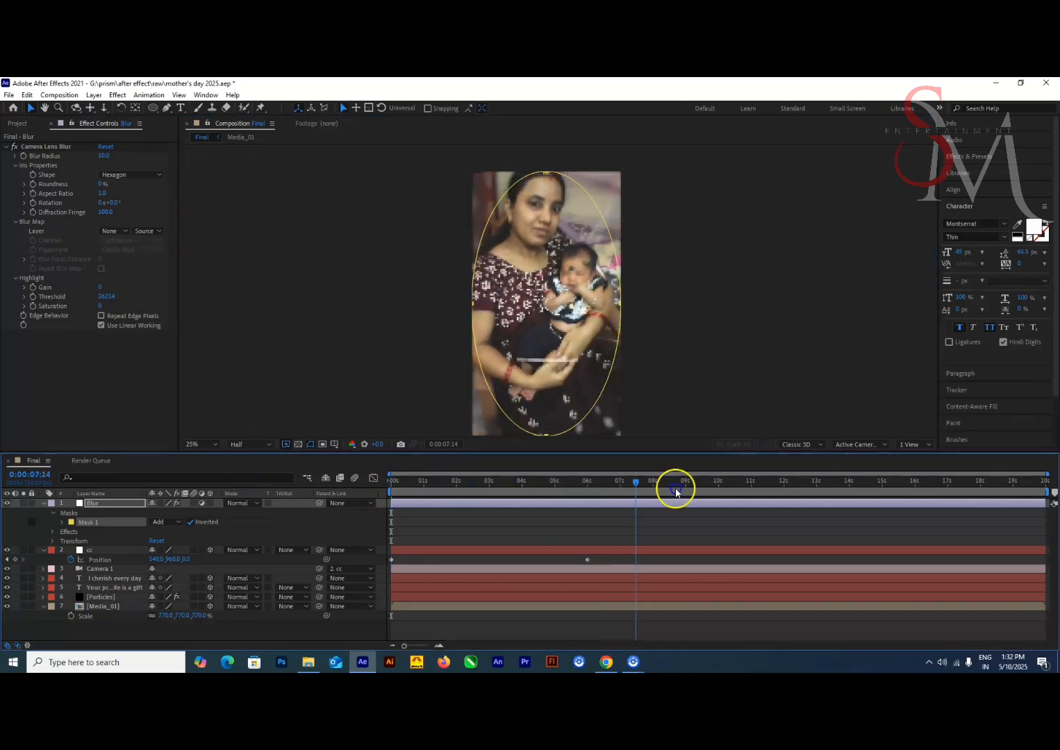
scroll(640, 391, "up", 2)
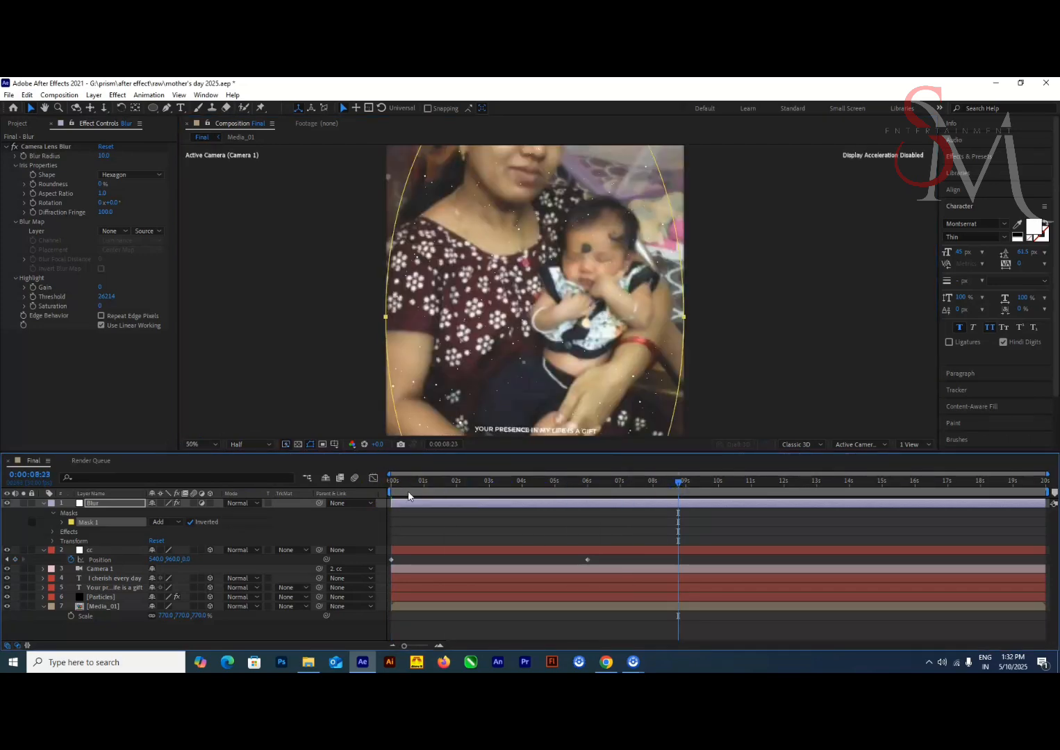
key("f")
scroll(387, 354, "down", 2)
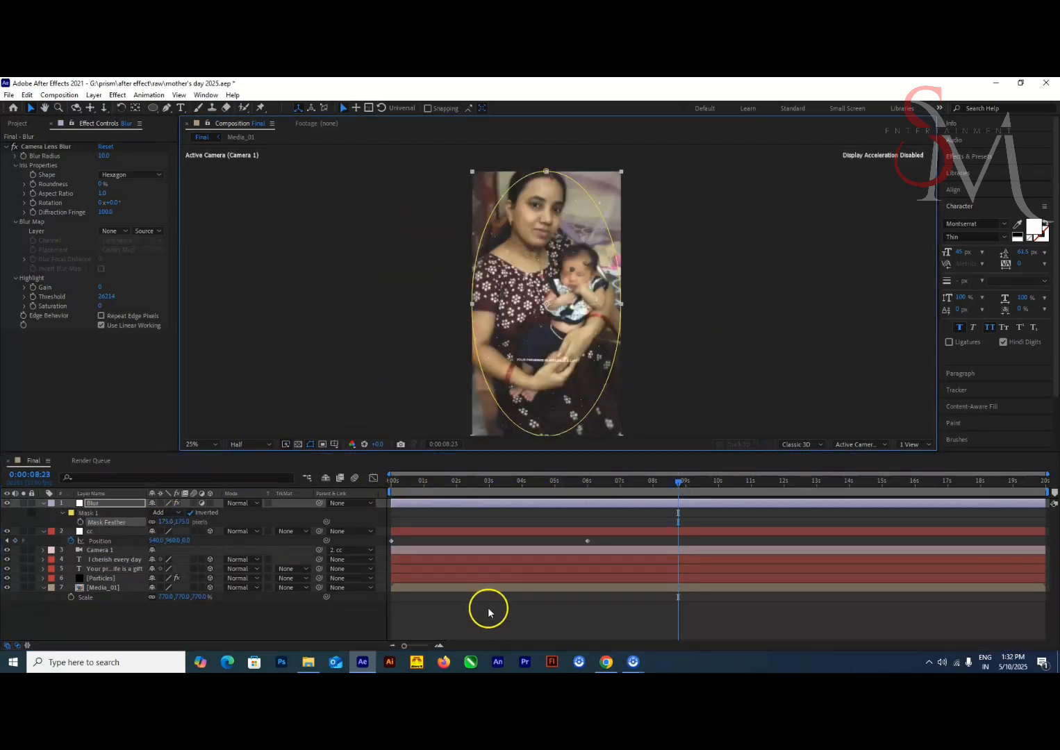
left_click(505, 614)
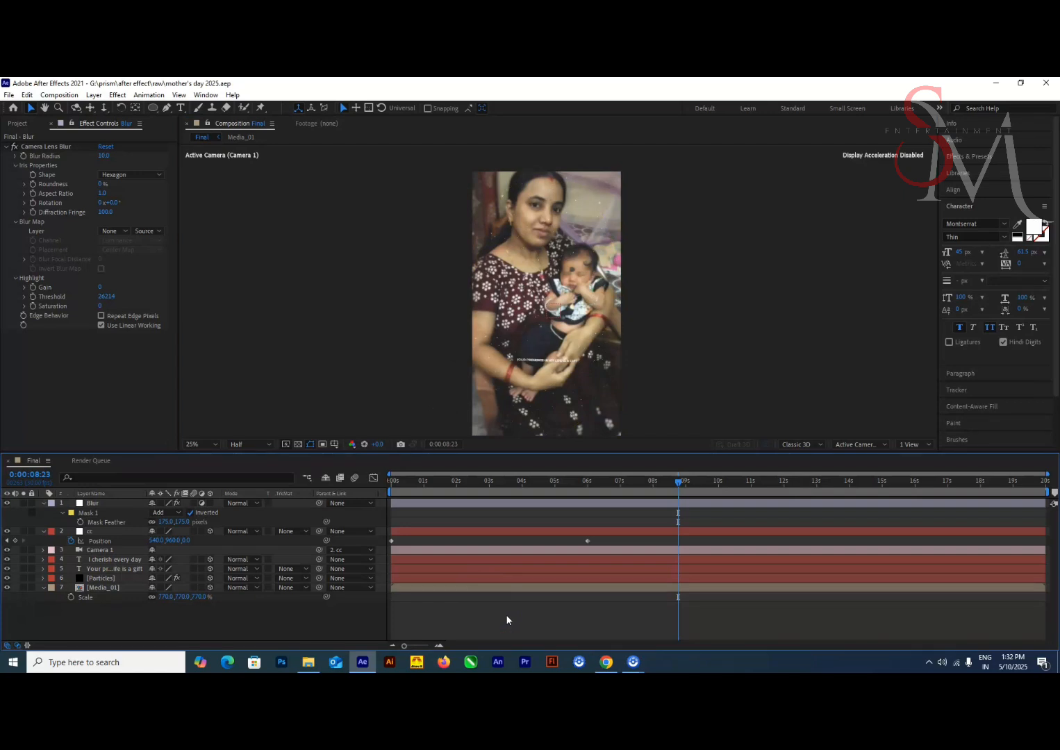
Create a black solid named Pattern and place it directly below the Blur layer
right_click(230, 620)
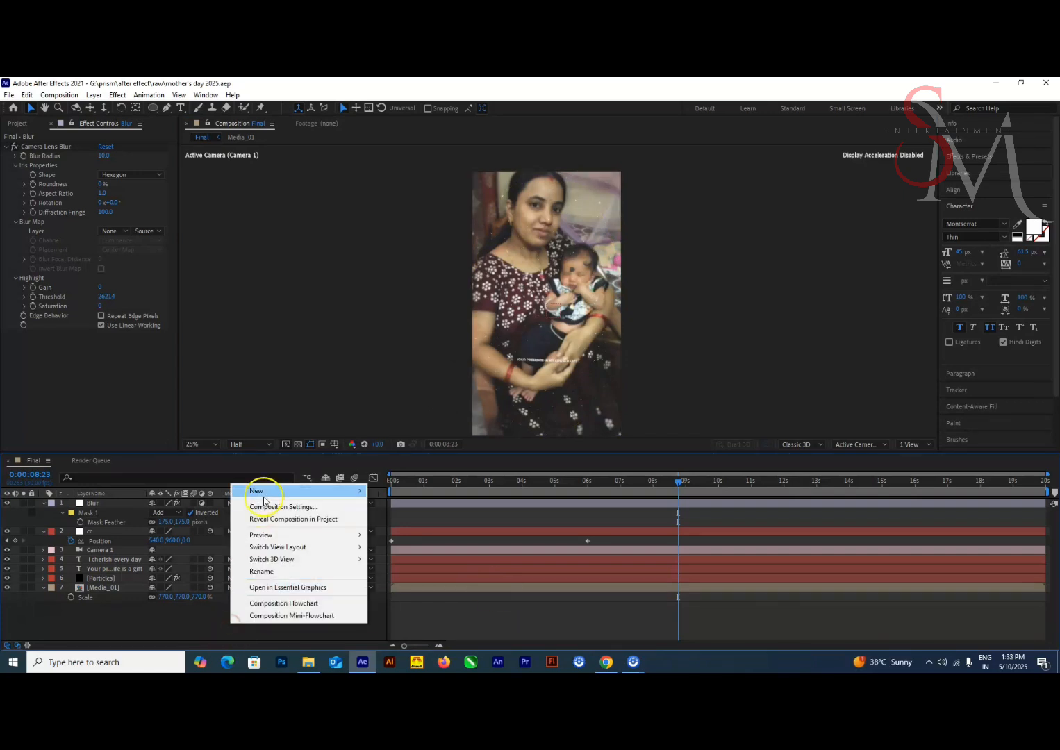
left_click(427, 520)
left_click(570, 466)
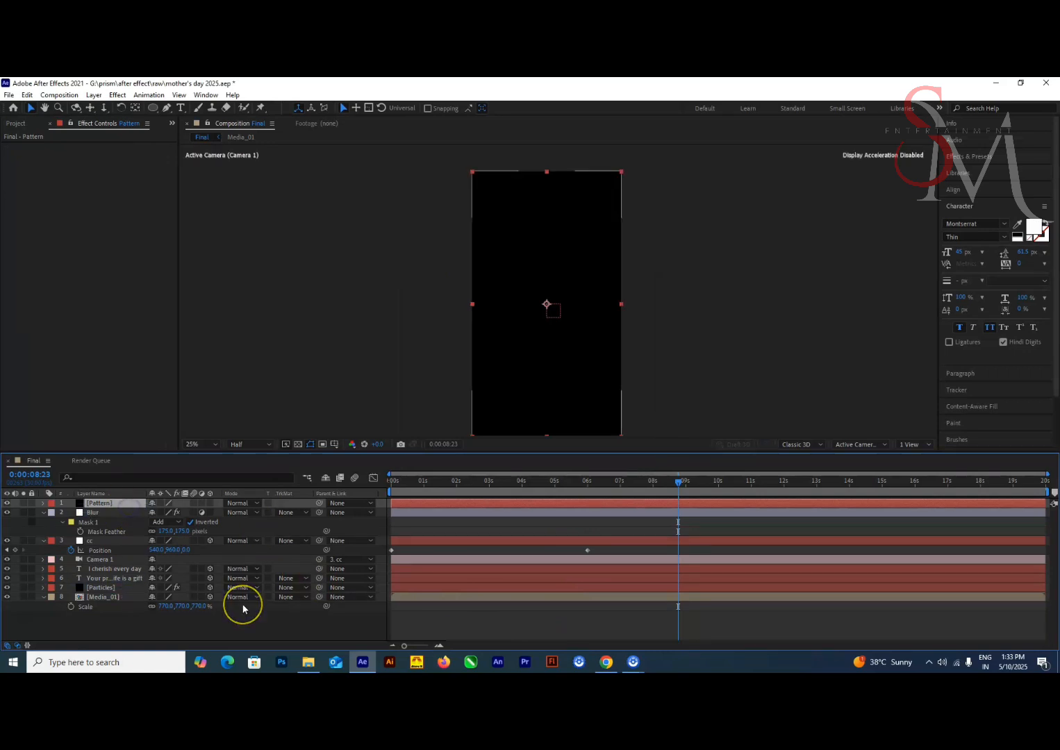
left_click_drag(125, 503, 179, 536)
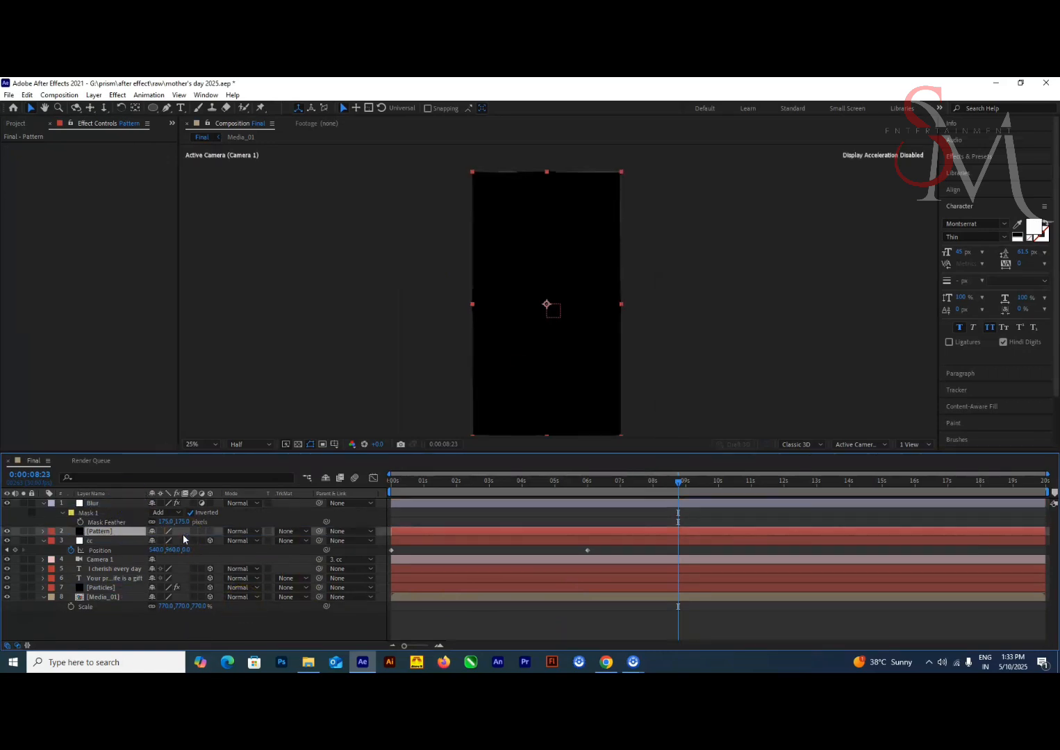
Apply the Cell Pattern effect to the Pattern solid, using the Mixed Crystals pattern with Invert enabled
key("ctrl+space")
type("cell")
key("Return")
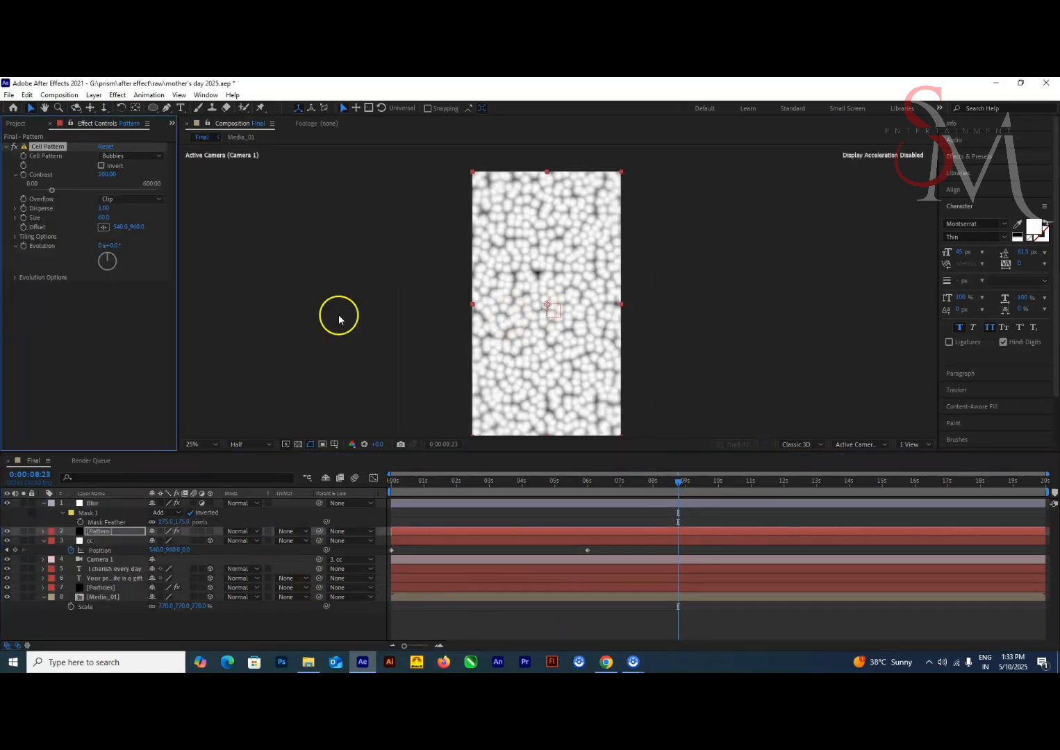
left_click(132, 156)
left_click(130, 296)
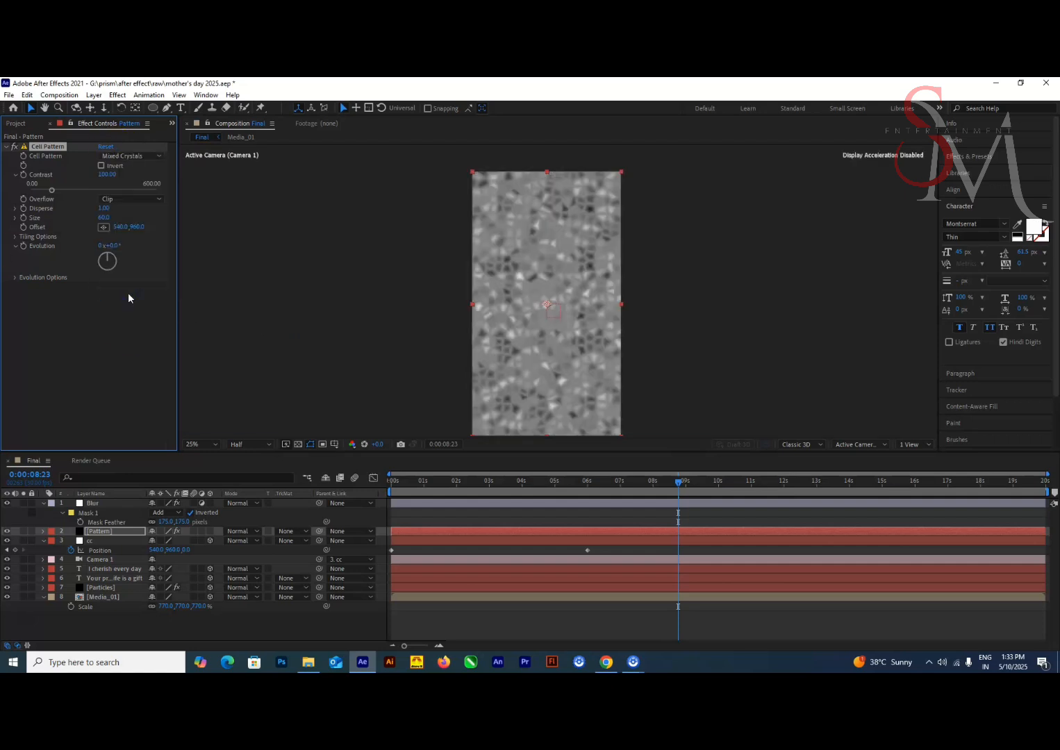
left_click(111, 165)
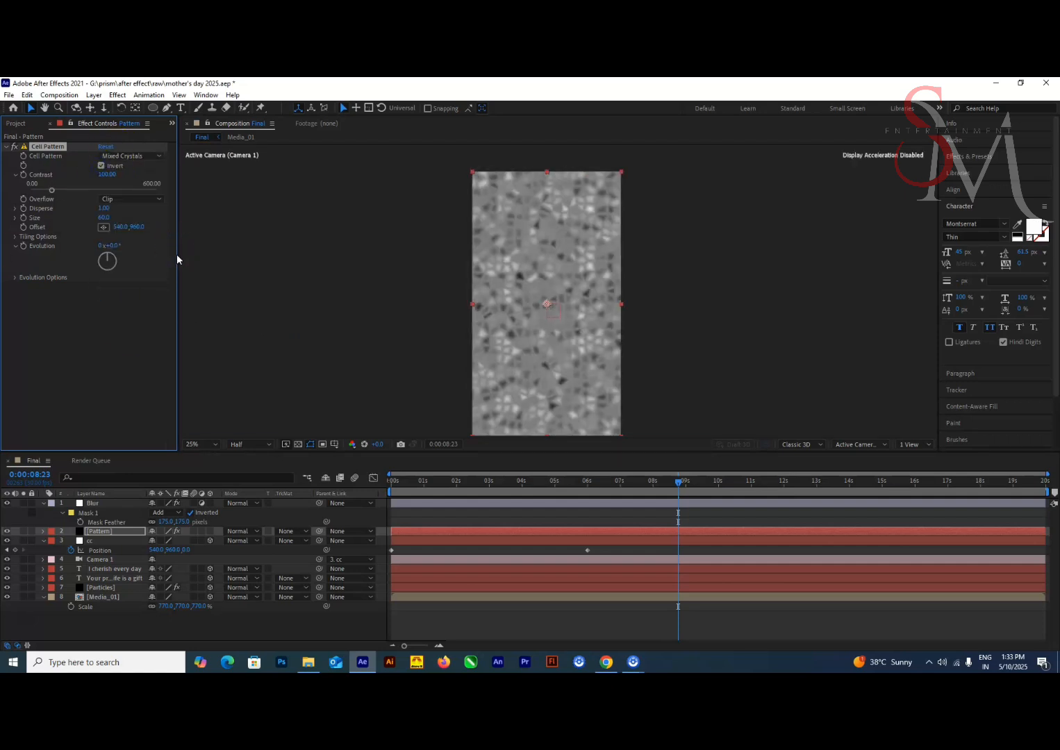
Set the Cell Pattern's Disperse to 1.5 and Size to 200
left_click(104, 209)
type("1.5")
key("Return")
left_click(102, 218)
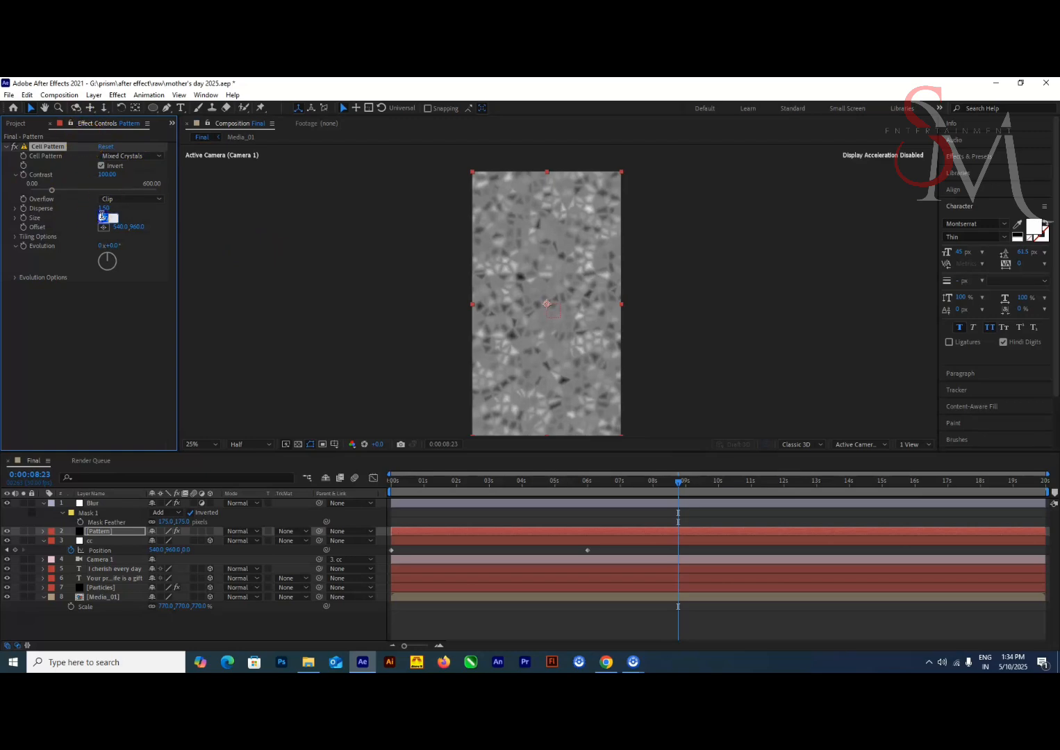
type("200")
key("Return")
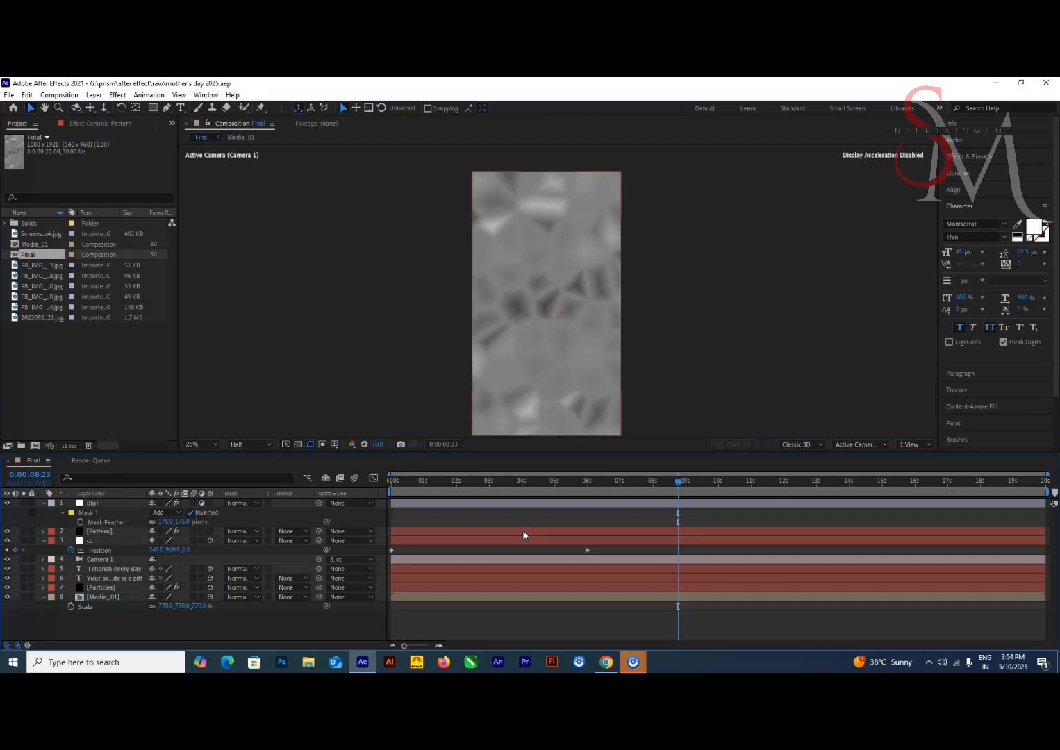
left_click(104, 504)
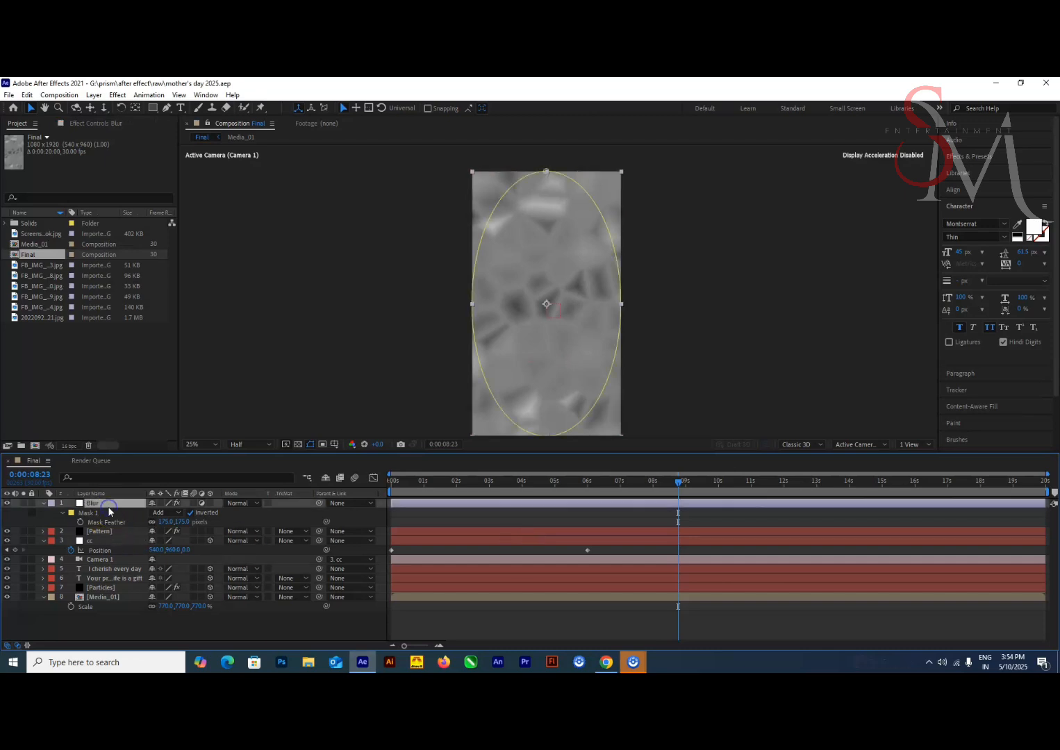
left_click(94, 125)
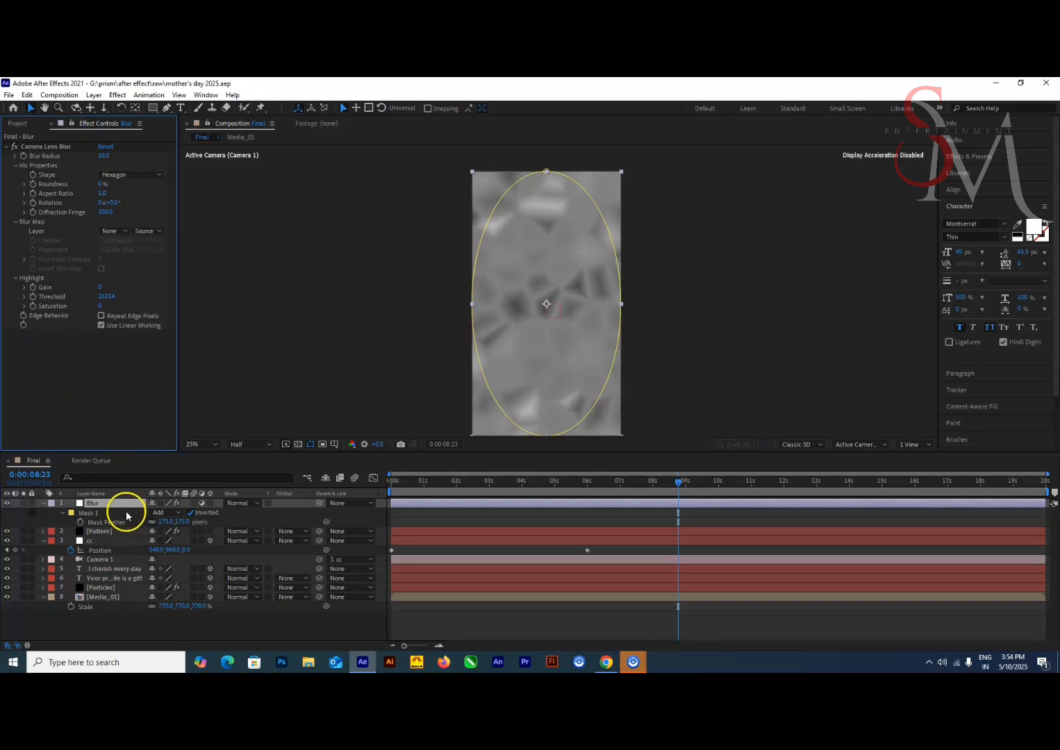
key("t")
left_click(155, 512)
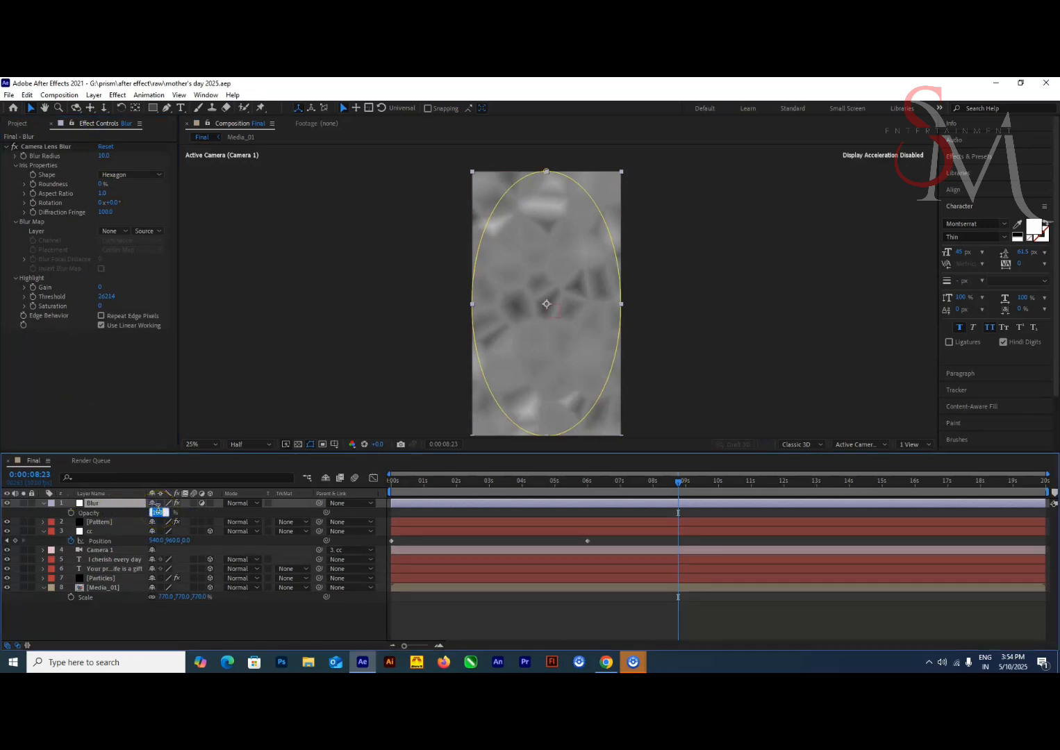
type("10")
key("Return")
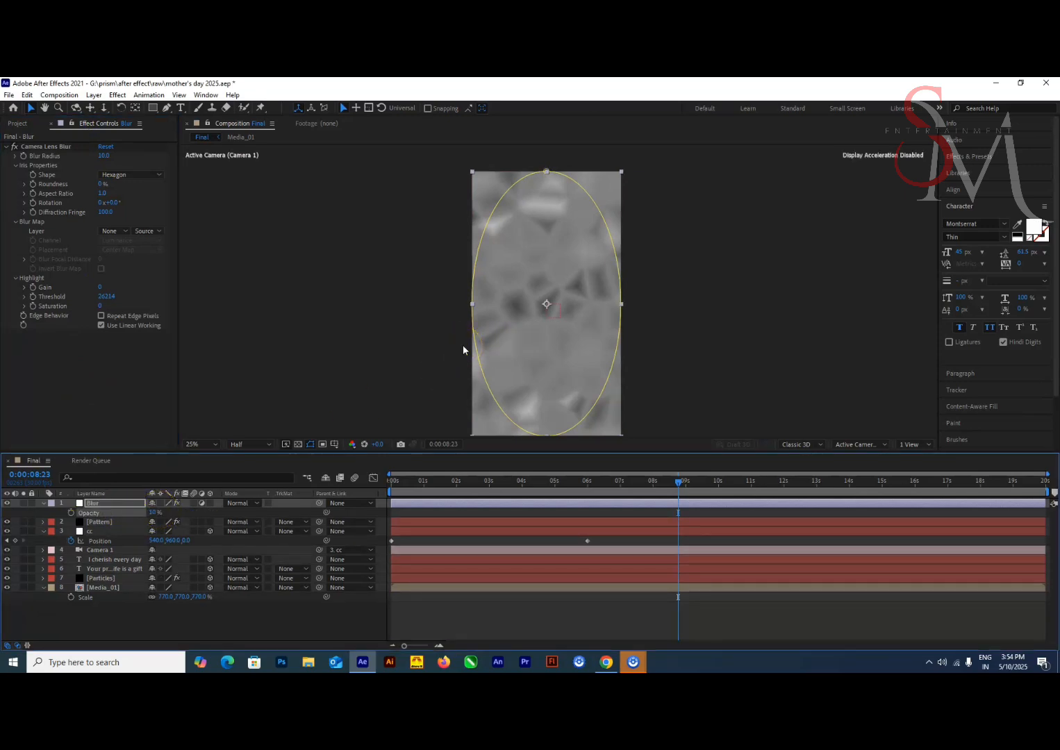
left_click(446, 503)
key("ctrl+z")
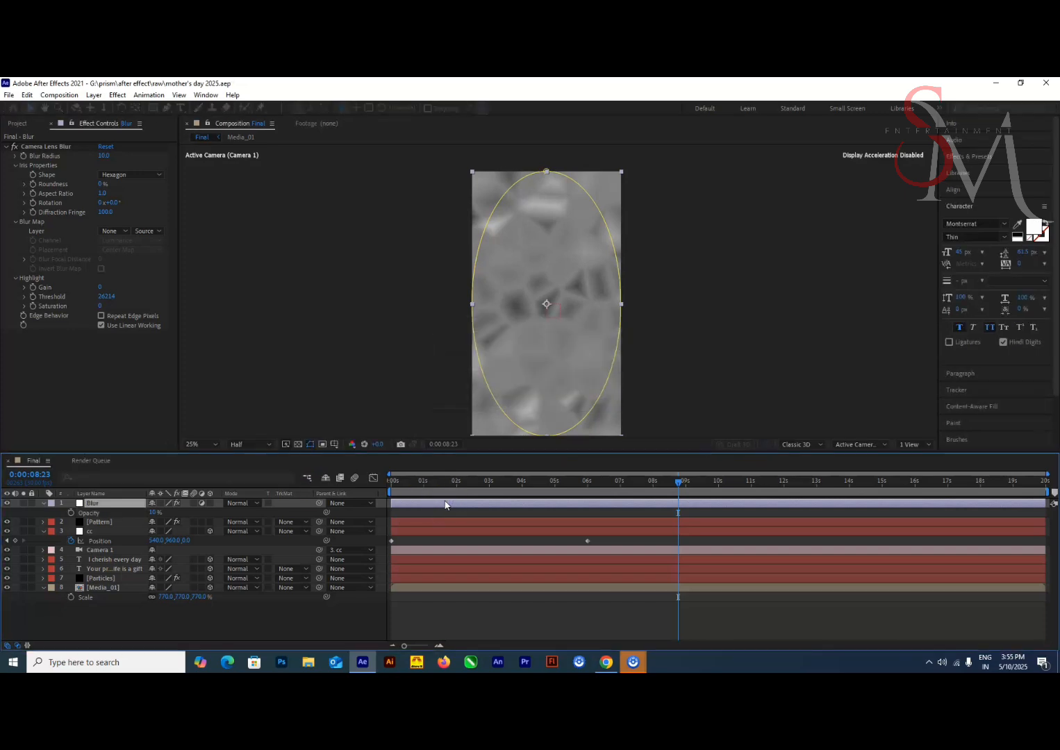
Set the Pattern layer's Opacity to 10% and its blending mode to Add
left_click(111, 523)
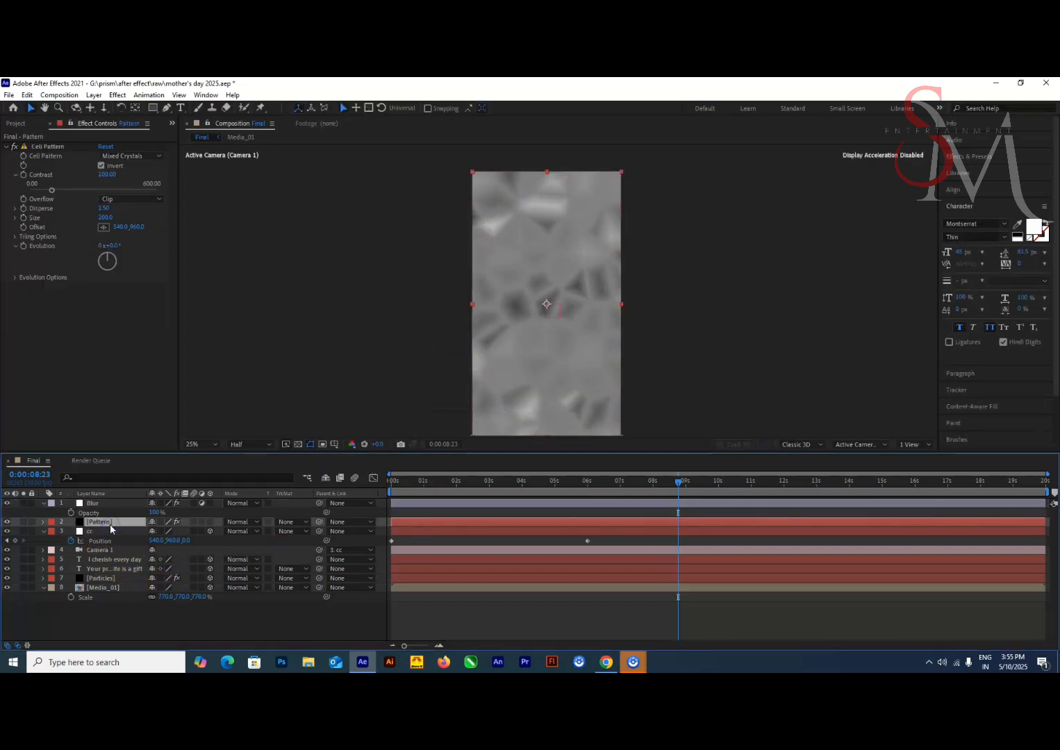
key("t")
left_click(154, 532)
type("100")
key("Return")
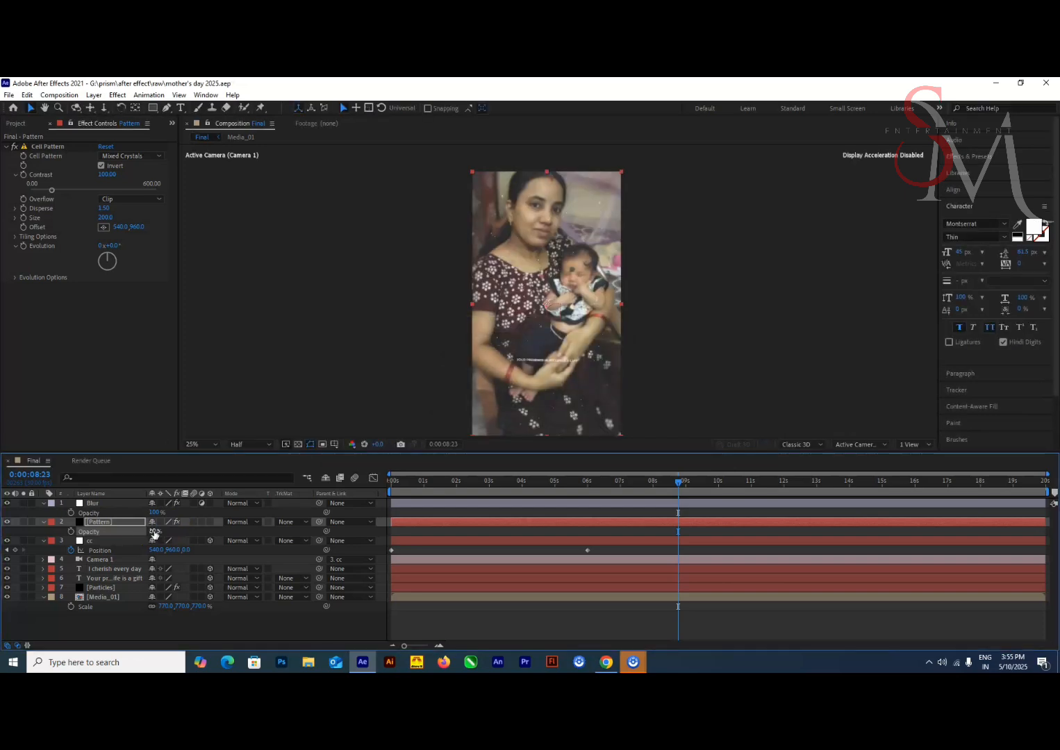
left_click(240, 521)
left_click(298, 284)
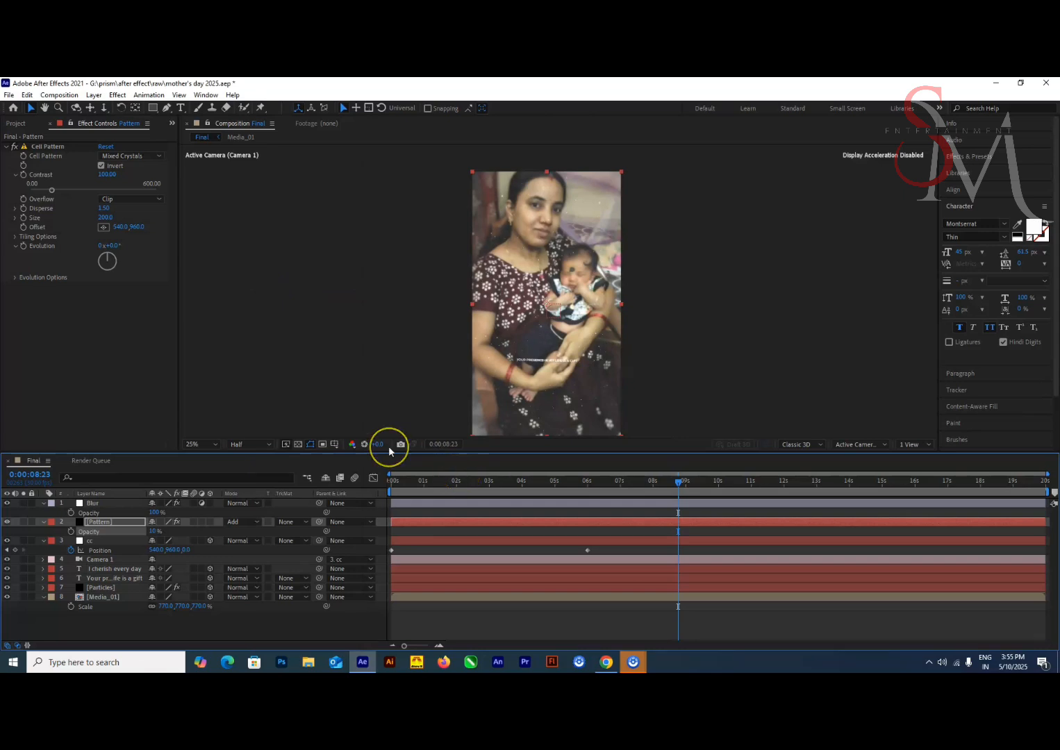
Duplicate the Pattern layer and apply the Find Edges effect to the upper copy
key("ctrl+d")
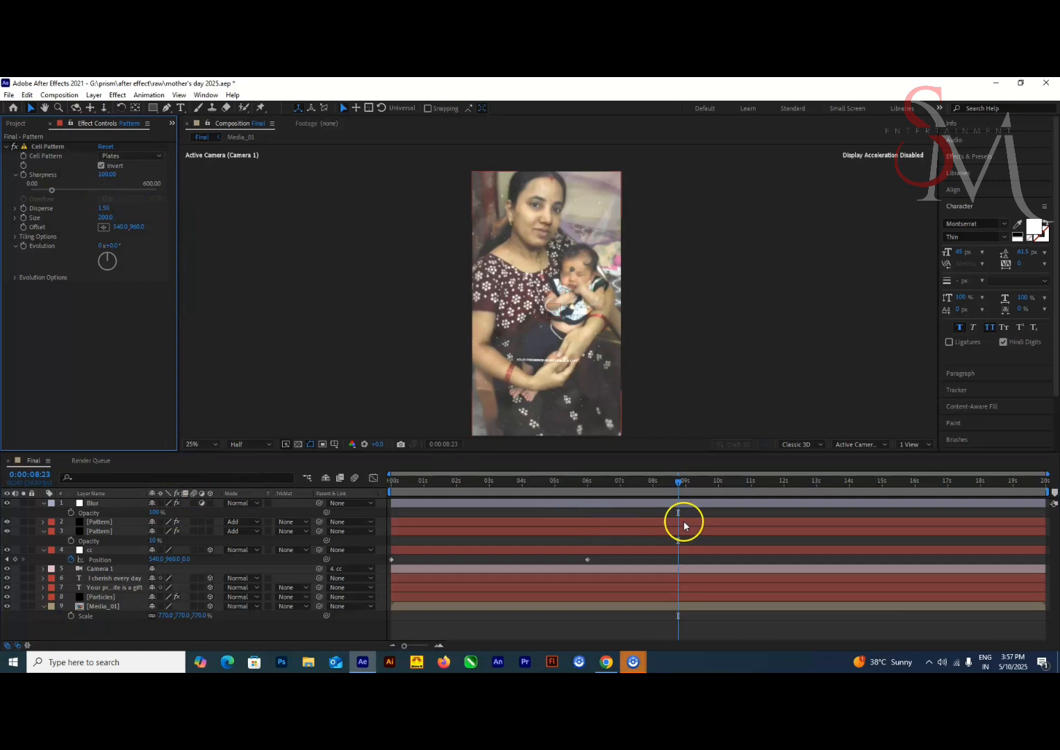
key("Home")
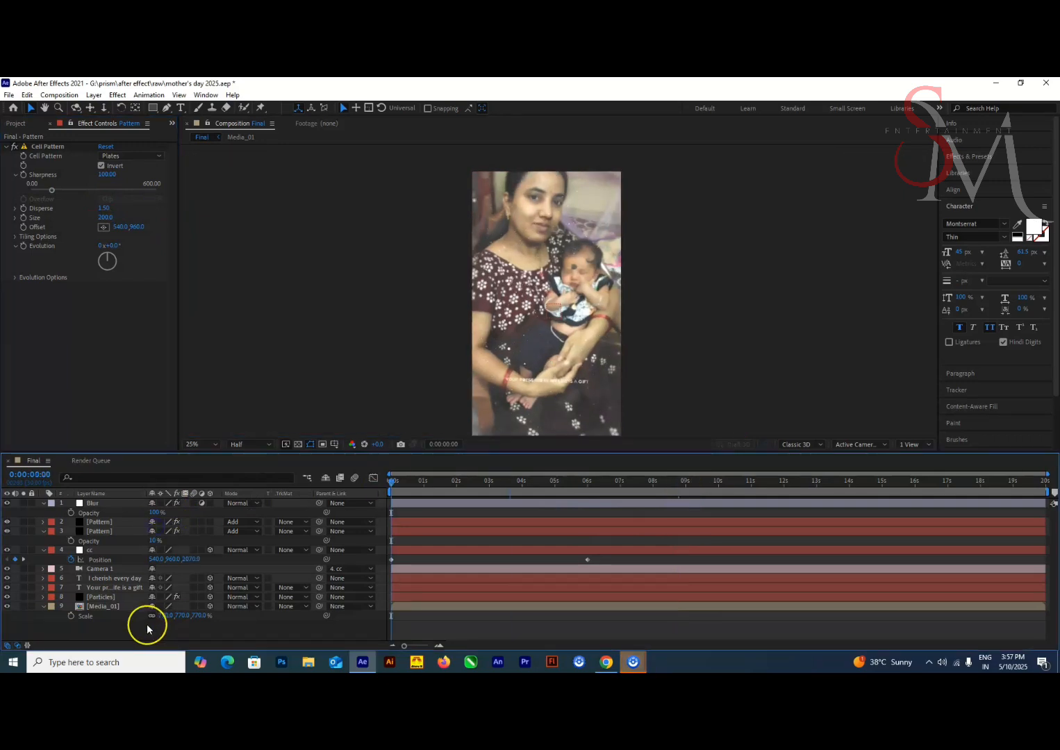
left_click(129, 521)
key("ctrl+space")
type("find edges")
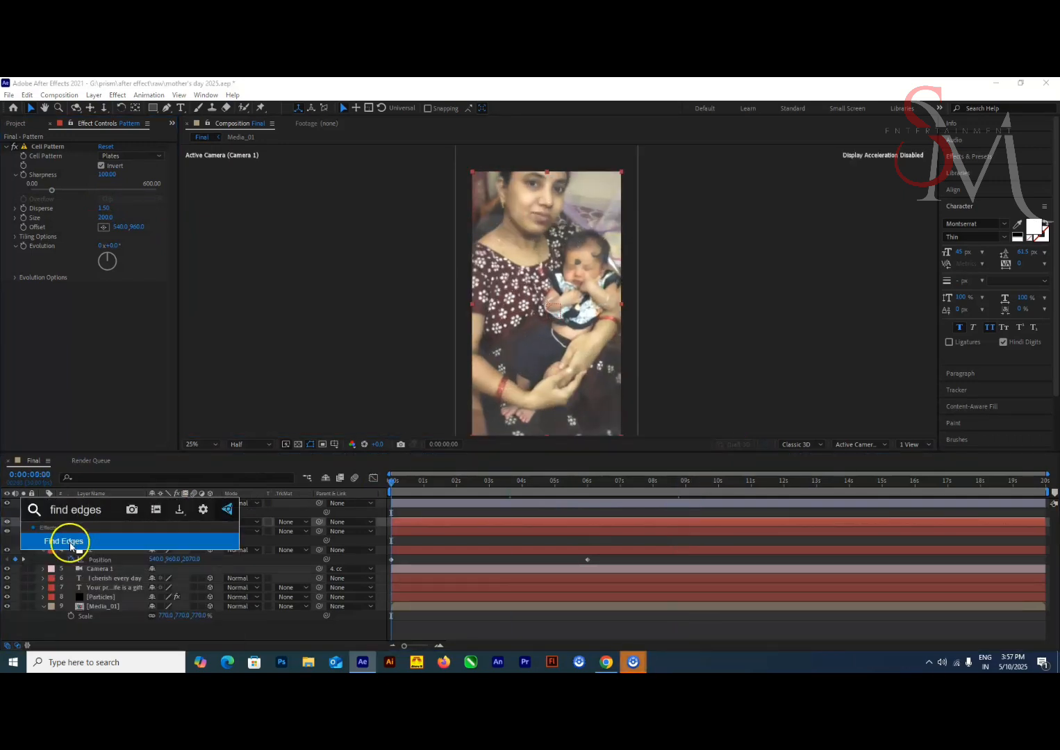
left_click(70, 546)
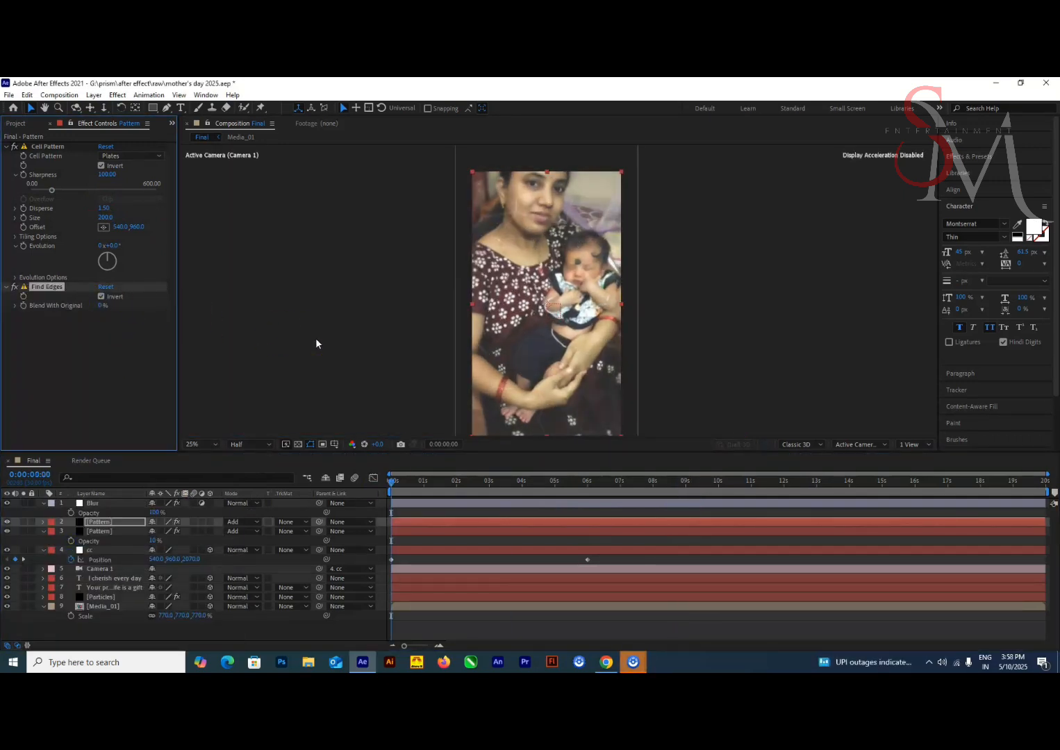
Set the Cell Pattern Size on the upper Pattern layer to 264 and save the project
left_click(105, 217)
type("264")
key("Return")
left_click_drag(394, 484, 549, 485)
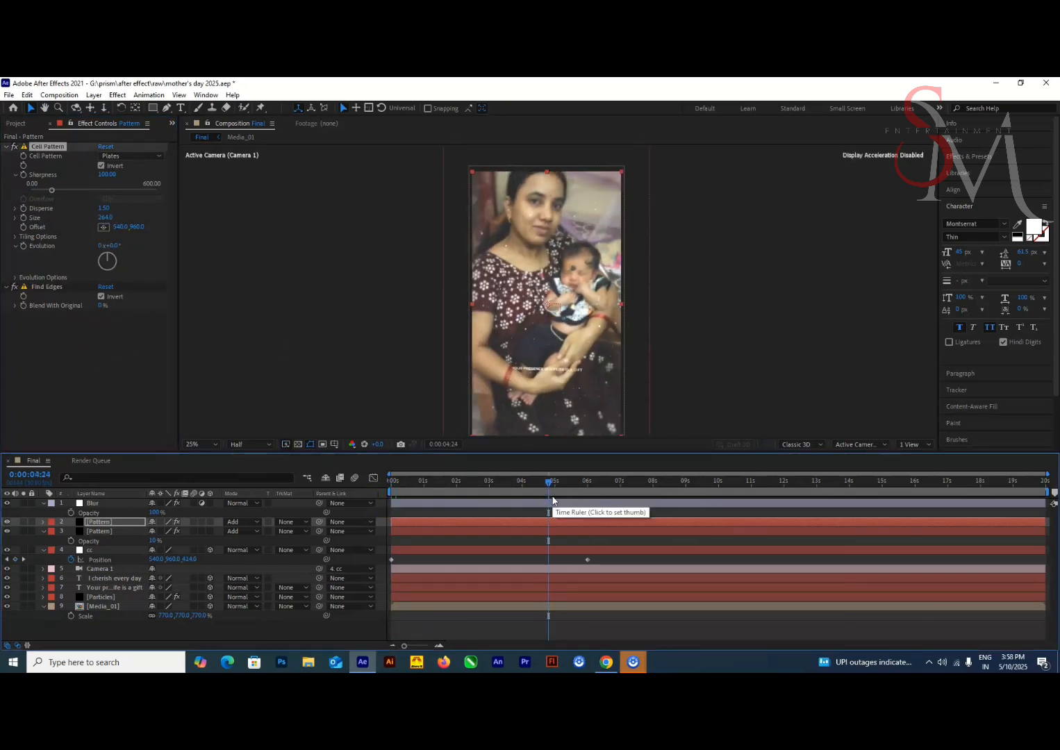
key("ctrl+s")
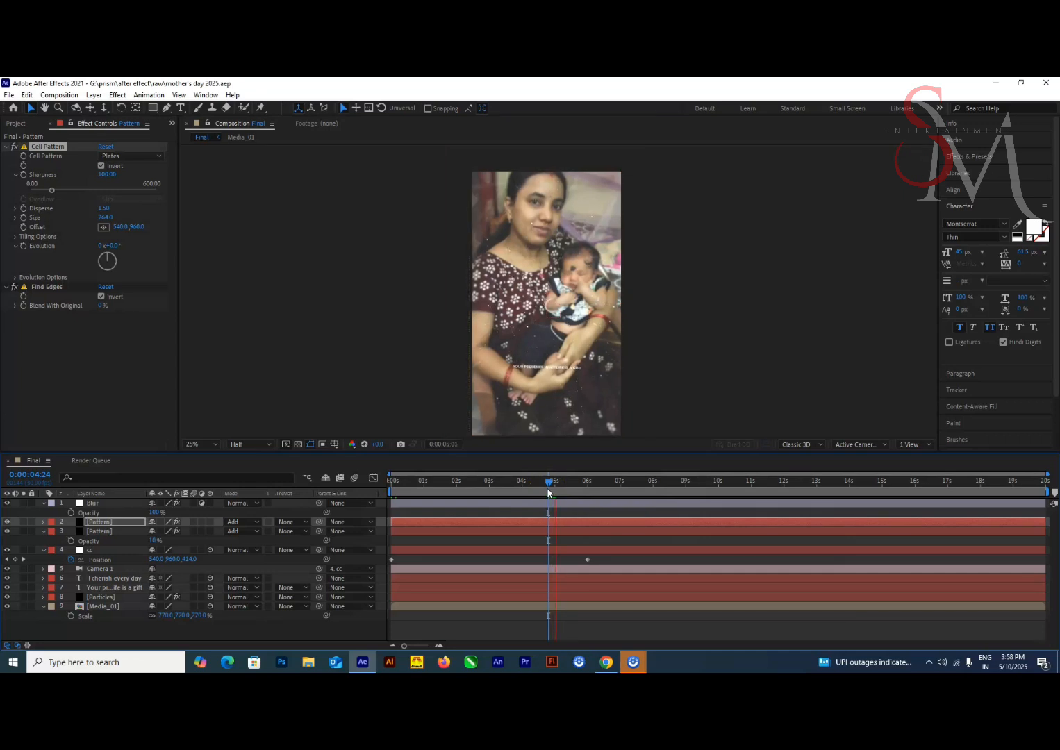
Scale both text layers to 120% and check the text further along the timeline
left_click_drag(549, 492, 687, 501)
left_click(95, 578)
left_click(98, 589, "shift")
key("s")
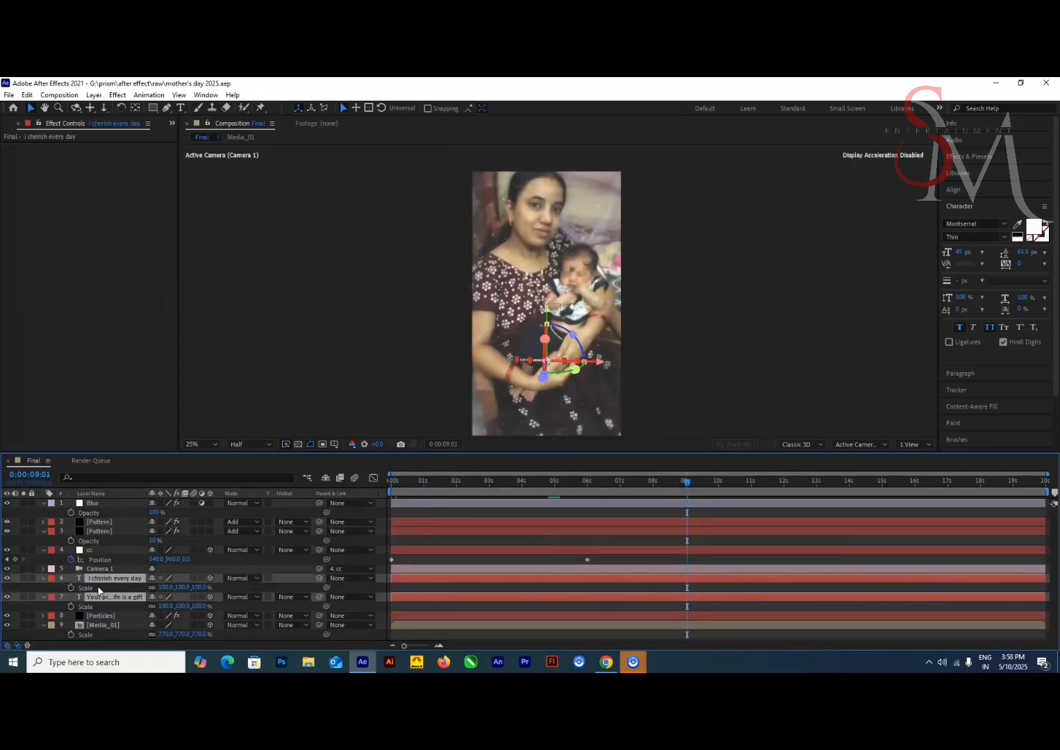
left_click_drag(201, 589, 636, 553)
left_click(695, 396)
left_click_drag(700, 487, 742, 486)
Set the Scale of both text layers to 150% and move the text lower in the frame
left_click(114, 599)
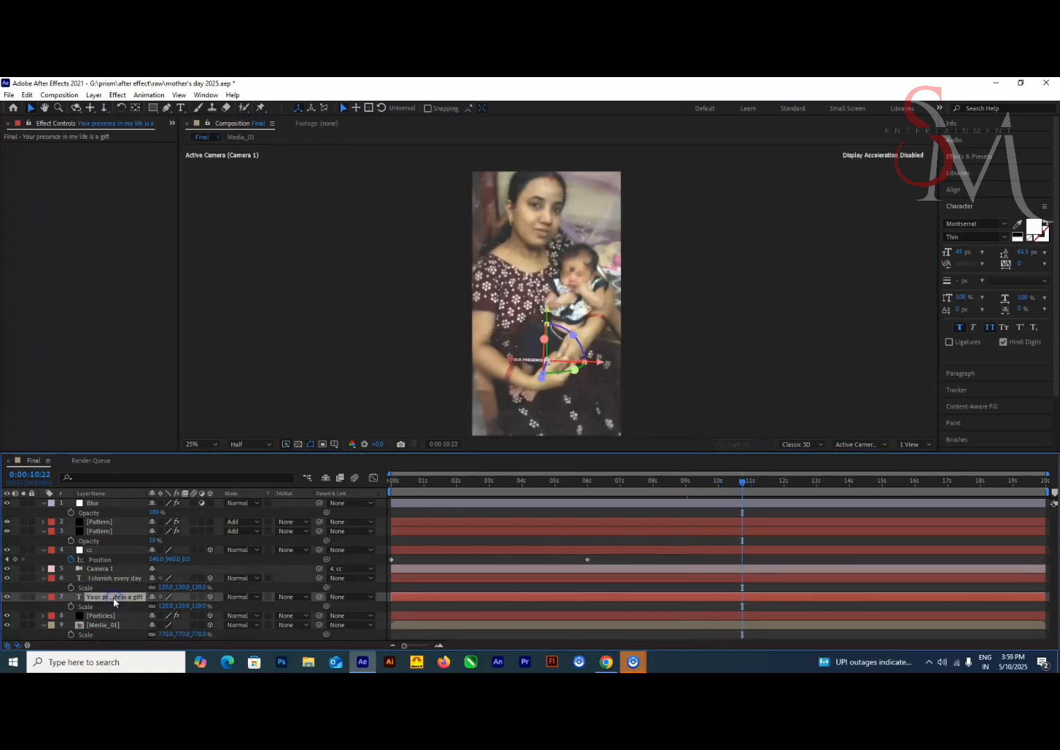
left_click(117, 576)
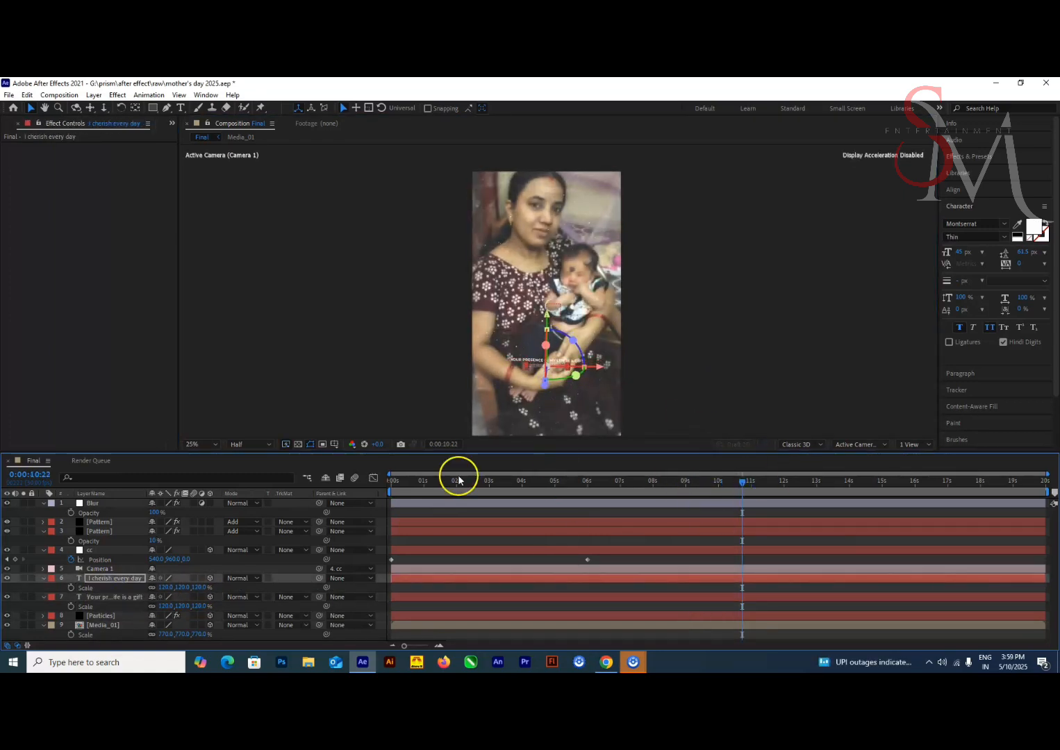
left_click(101, 598, "shift")
left_click(201, 589)
type("150")
key("Return")
left_click(774, 389)
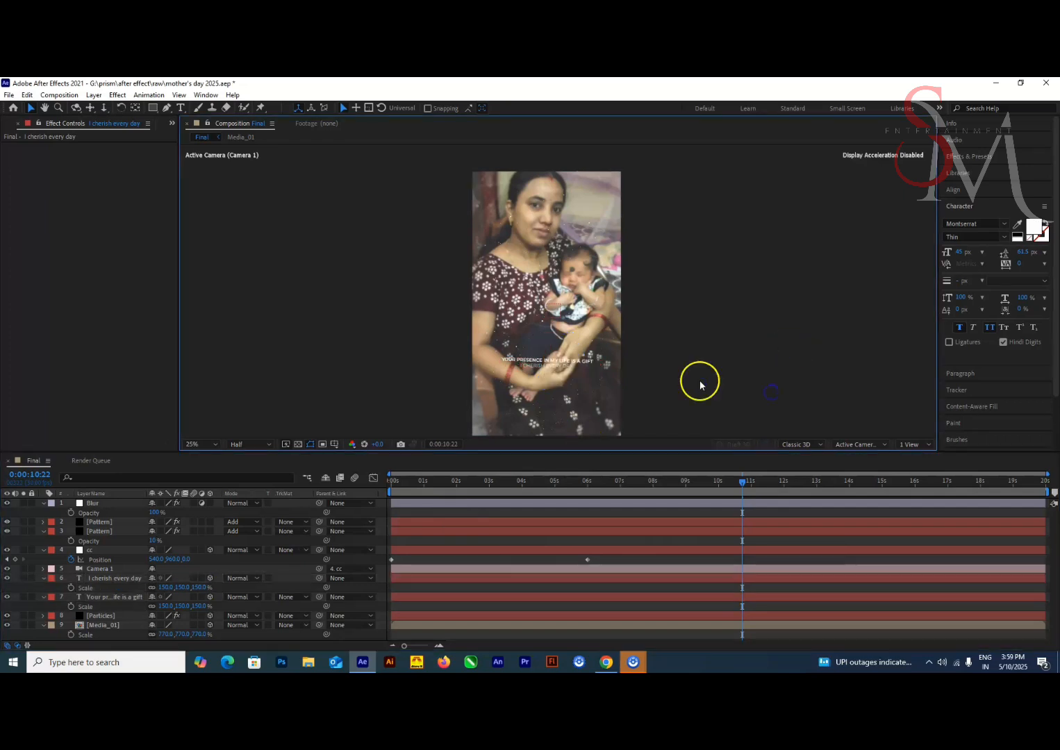
left_click(117, 579)
left_click(772, 287)
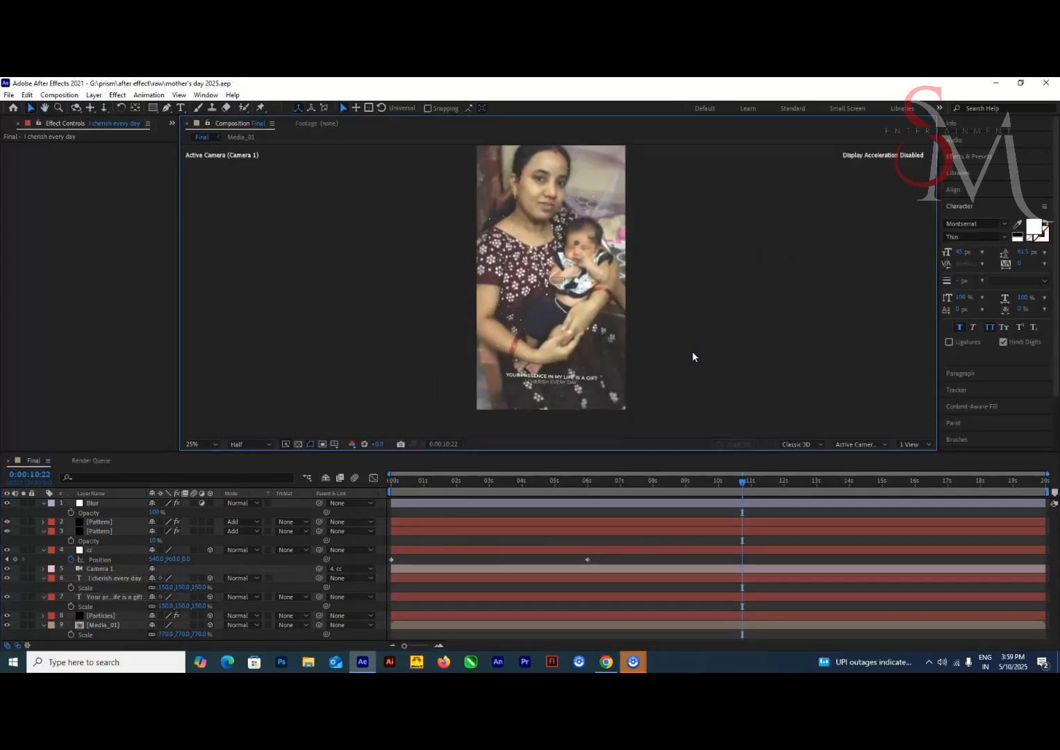
Turn both Pattern layers into 3D layers and collapse their properties
left_click(135, 531)
left_click(132, 523, "shift")
left_click(209, 531)
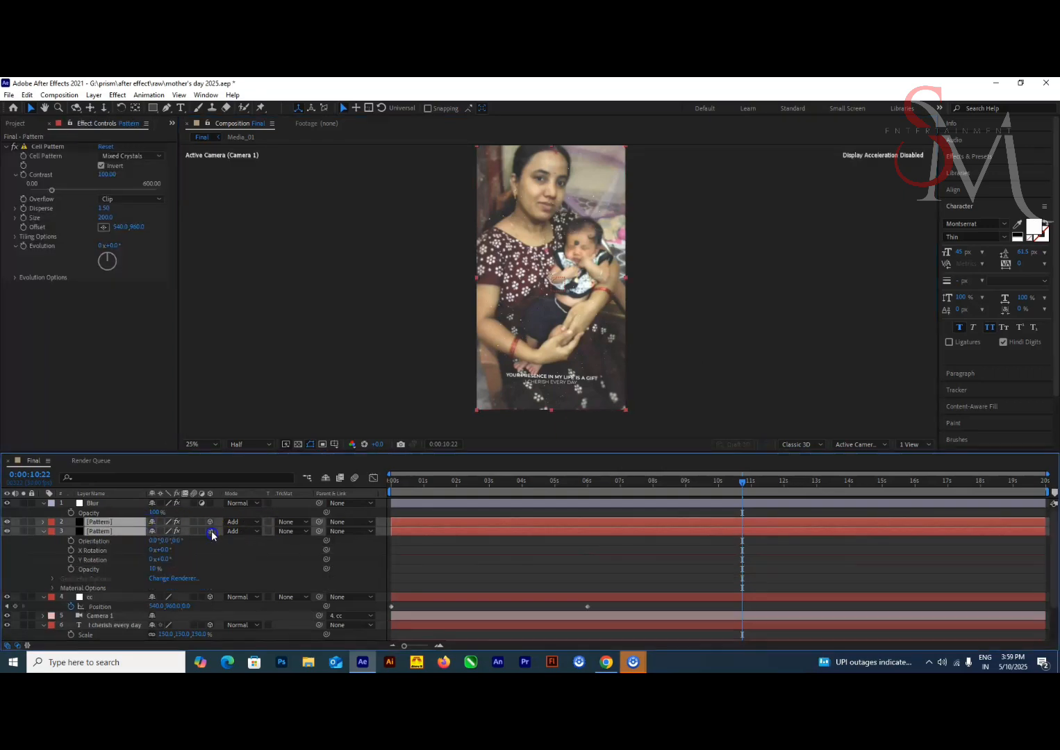
left_click(43, 532)
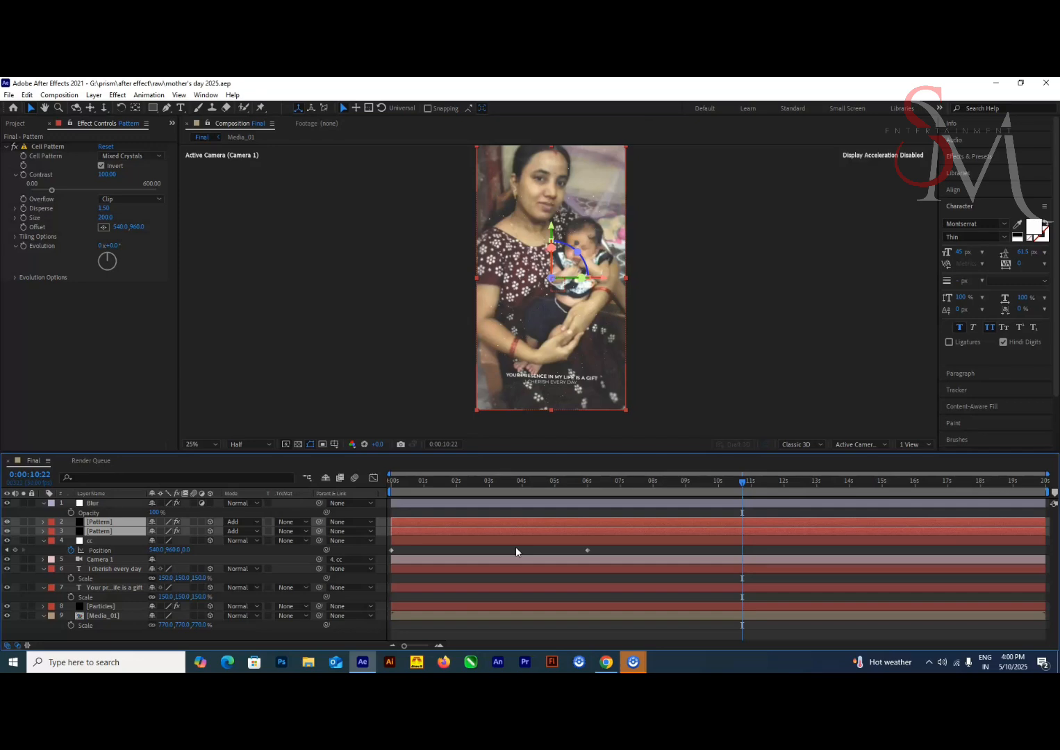
Pre-compose all layers of the Final composition into a new composition named Part_01
left_click_drag(283, 452, 283, 379)
left_click(117, 431)
left_click(125, 546, "shift")
right_click(126, 546)
left_click(160, 511)
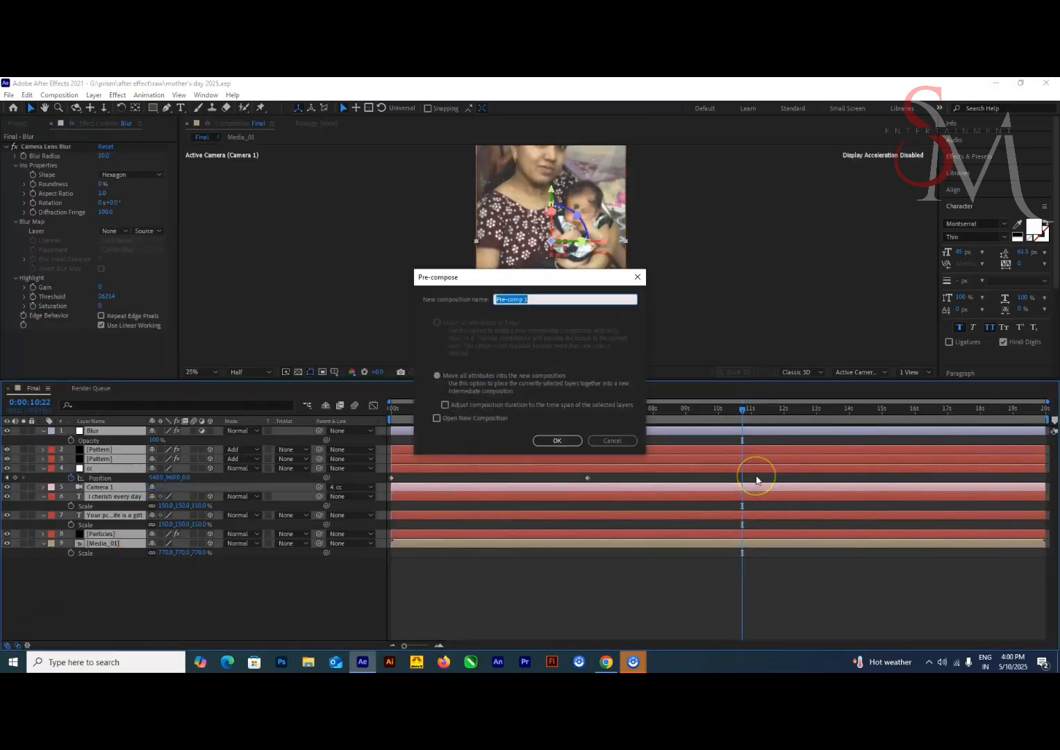
type("Part_01")
left_click(572, 444)
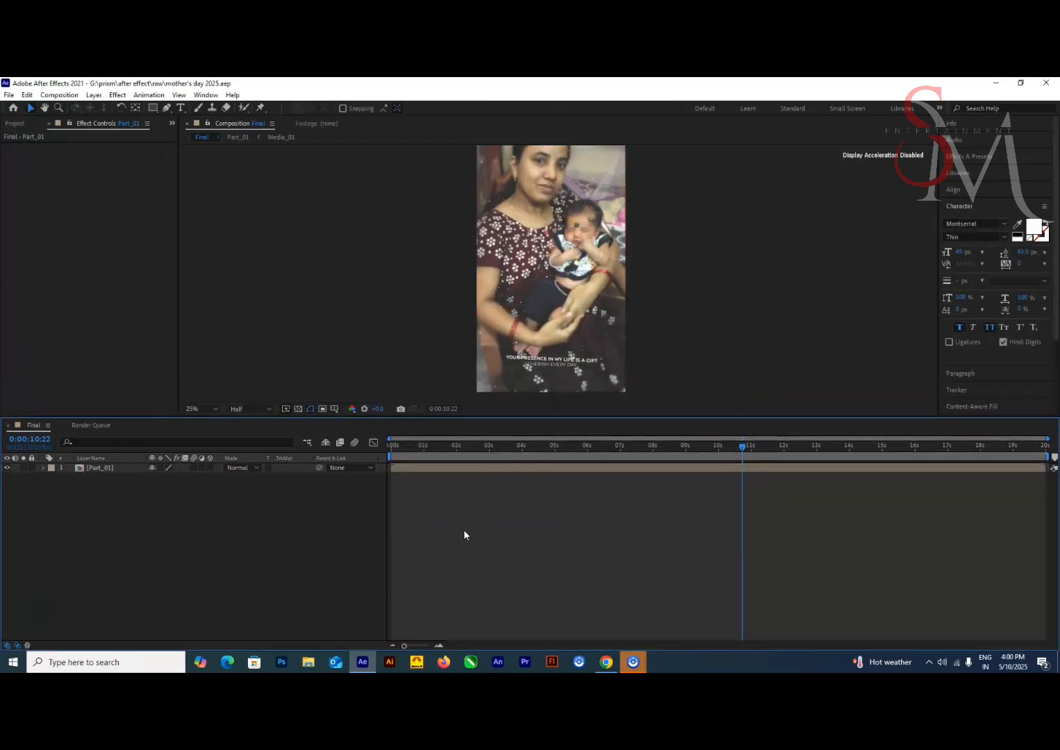
Create a new composition named TR with a size of 3840 x 2160 pixels
left_click(16, 124)
key("ctrl+n")
left_click(449, 299)
type("3840")
key("Tab")
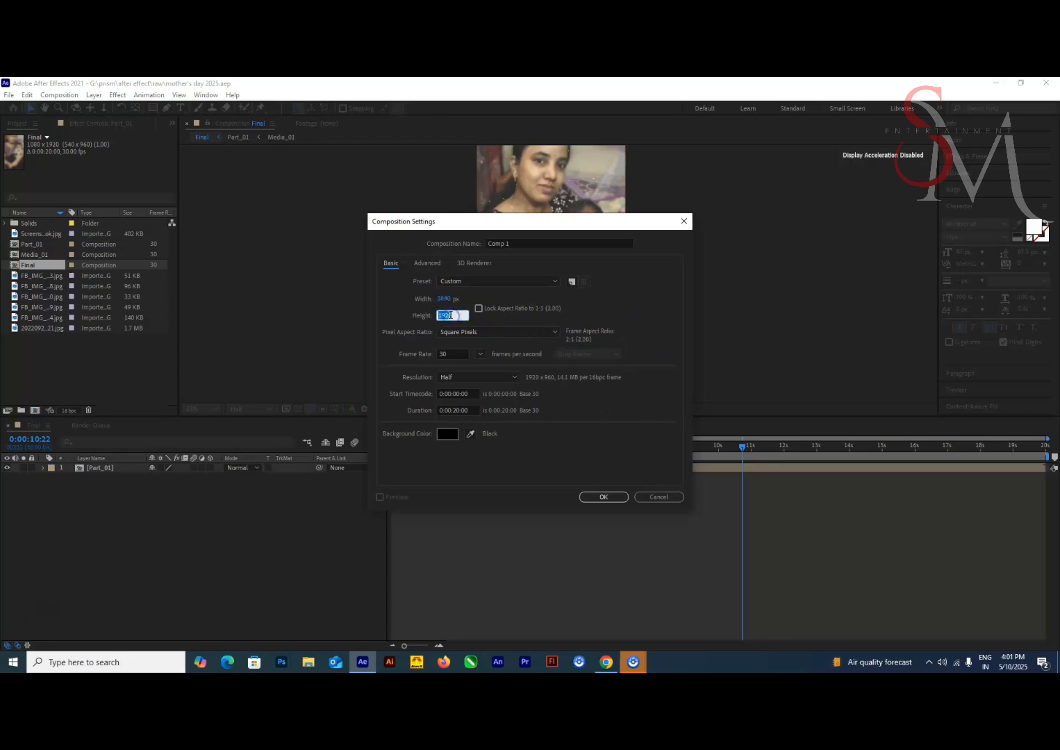
type("2160")
left_click_drag(514, 244, 398, 235)
type("TR")
left_click(604, 496)
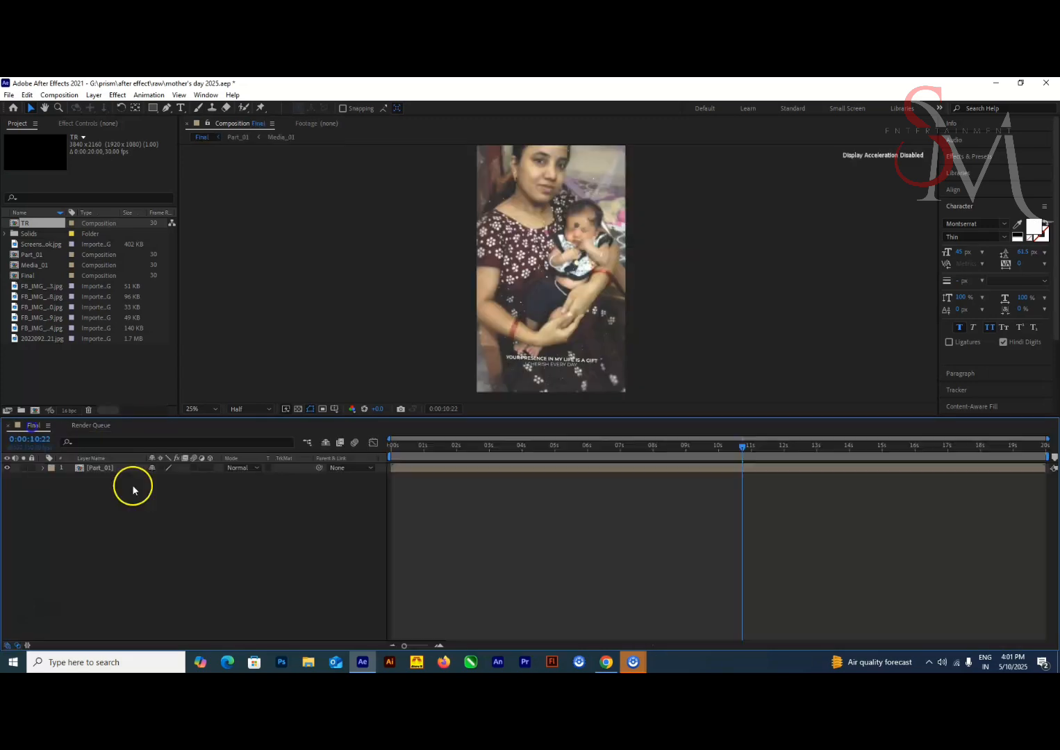
Add a black solid named TR, 3840 x 2160 pixels, to the Final composition
right_click(152, 520)
left_click(341, 419)
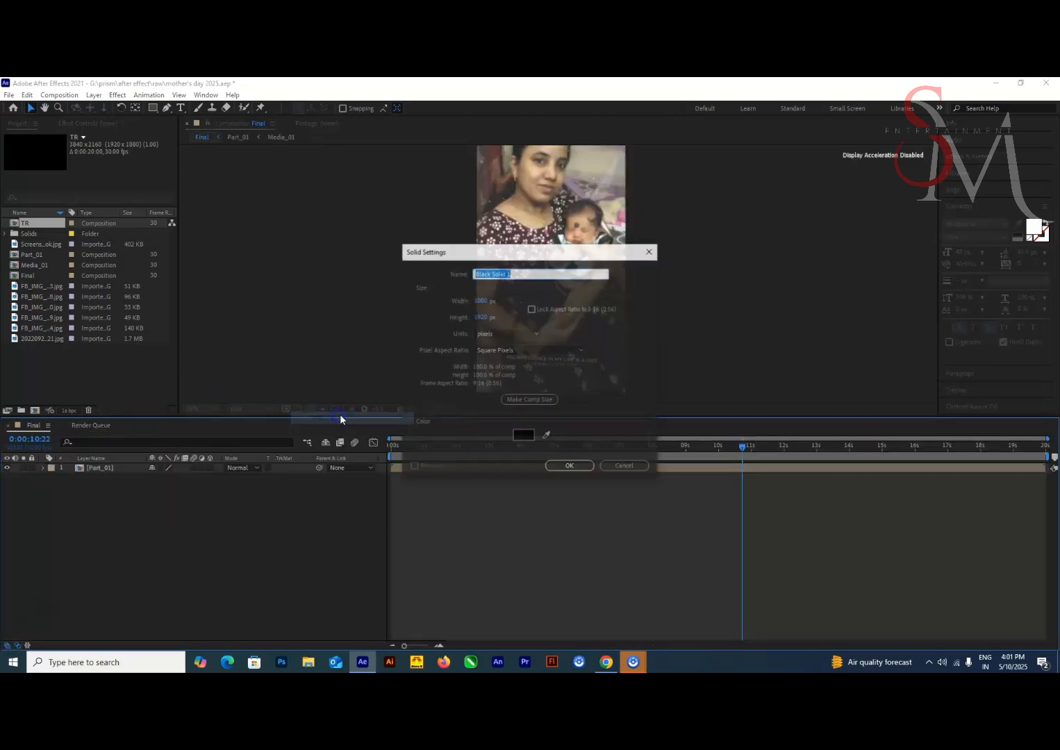
type("TR")
key("Tab")
type("3840")
key("Tab")
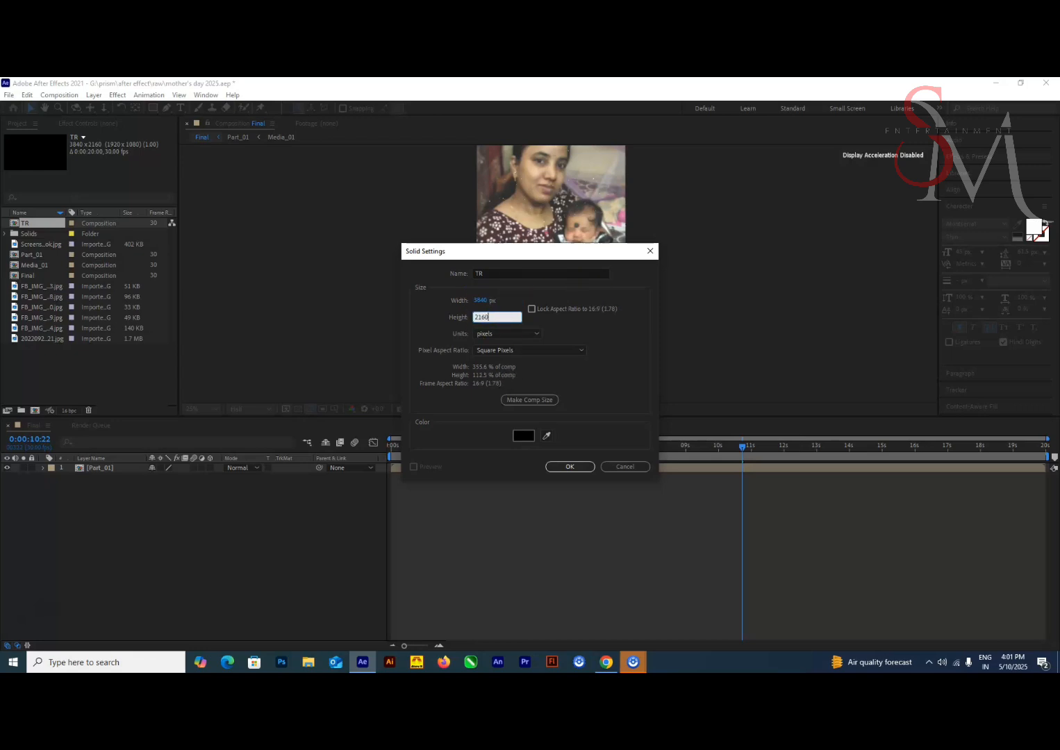
key("Return")
Rotate the TR solid to 45° and use it as the alpha track matte for the Part_01 layer
scroll(562, 330, "down", 4)
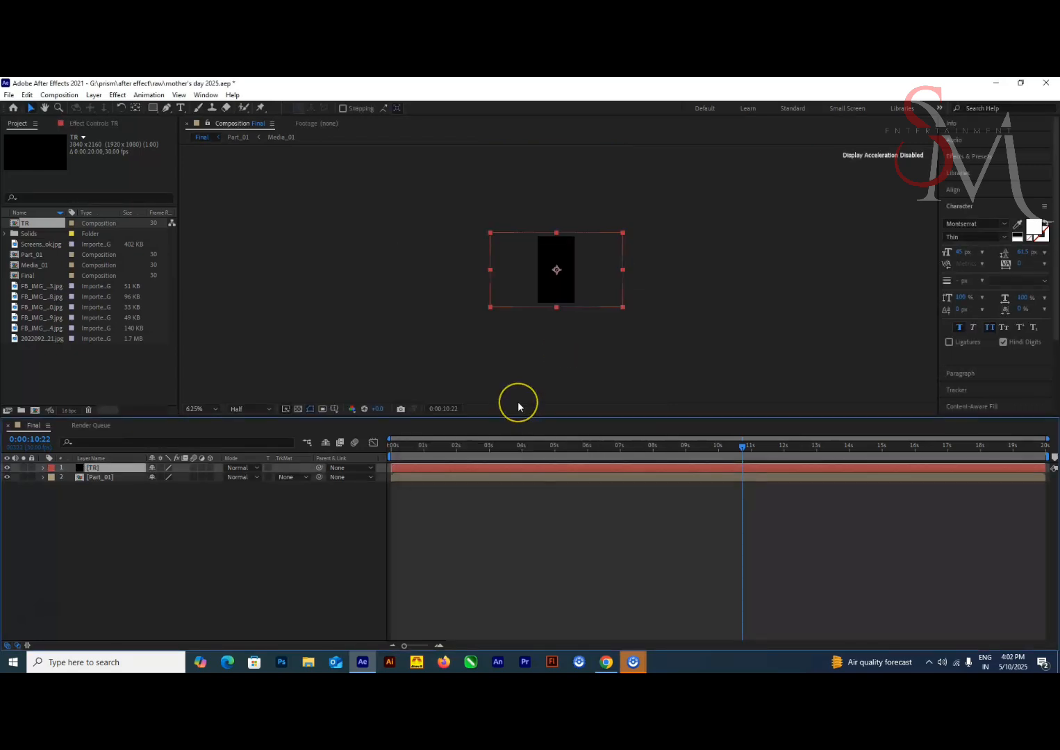
key("r")
left_click_drag(158, 477, 161, 477)
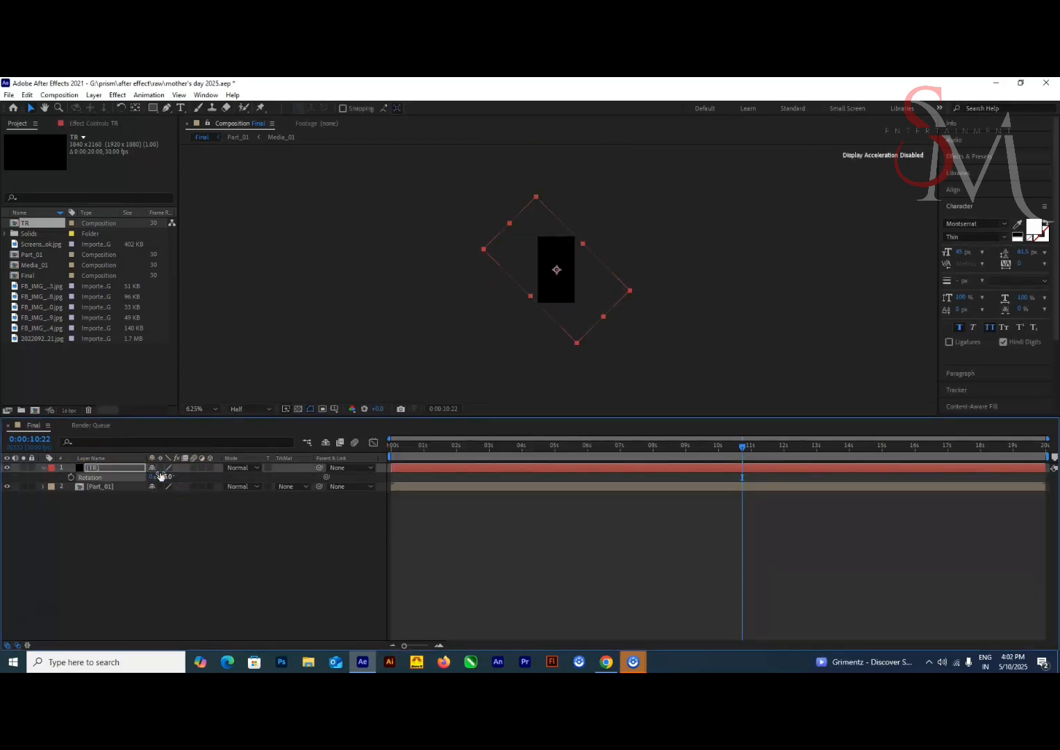
left_click(297, 487)
left_click(306, 516)
left_click_drag(741, 449, 370, 469)
key("ctrl+s")
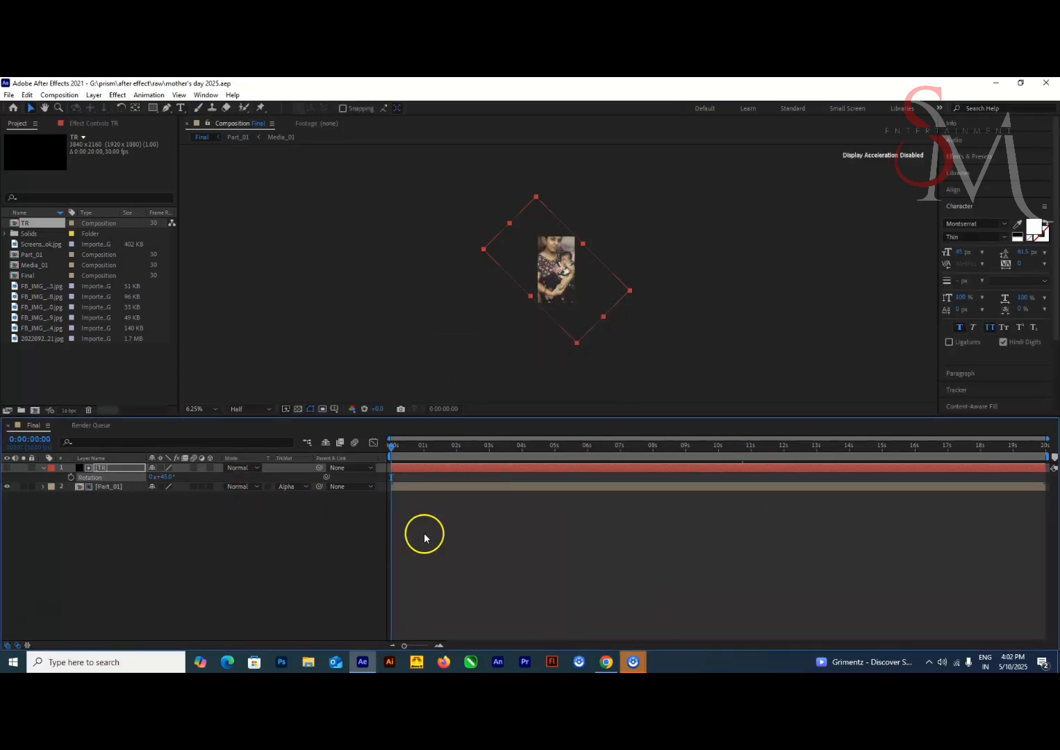
Keyframe the TR solid's Position from the frame center at 4 seconds to 3240, 960 at 6 seconds, sliding it out of frame
left_click_drag(489, 454, 586, 461)
key("p")
left_click(72, 477)
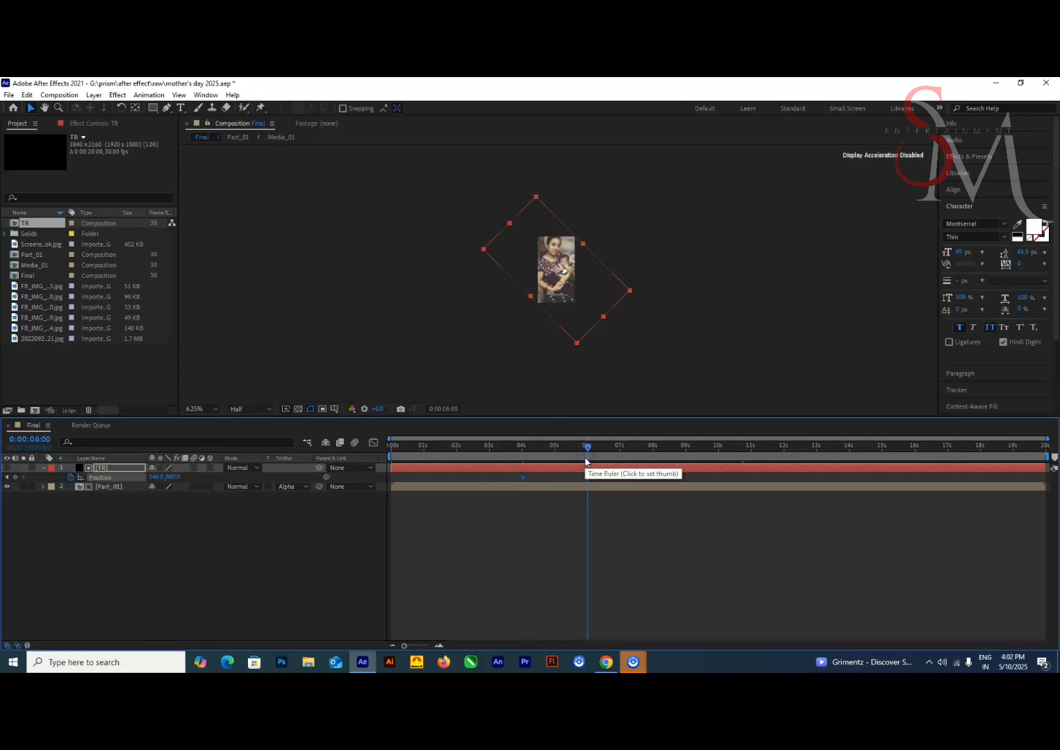
key("shift+Right")
key("shift+Right")
key("shift+Right")
key("shift+Right")
key("shift+Right")
key("shift+Right")
key("shift+Right")
key("shift+Right")
key("shift+Right")
key("shift+Right")
key("shift+Right")
key("shift+Right")
key("shift+Right")
key("shift+Right")
key("shift+Right")
key("shift+Right")
key("shift+Right")
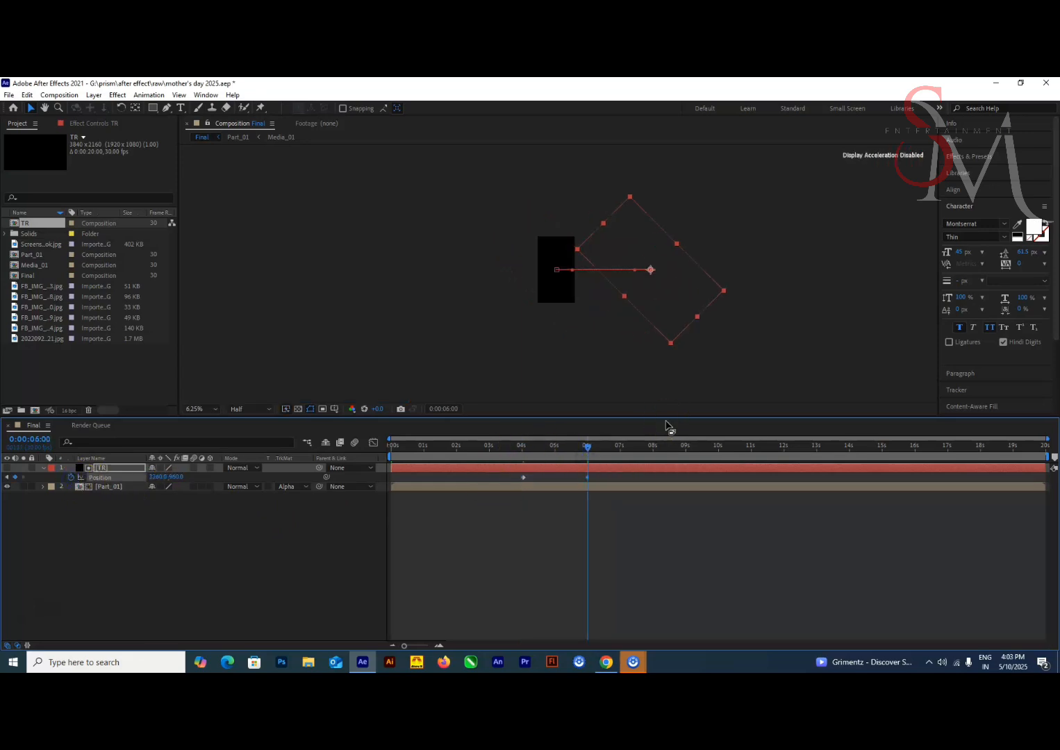
Set the TR solid's Rotation to 60° and check the matte transition on the timeline
left_click(496, 446)
key("r")
left_click_drag(163, 478, 173, 481)
left_click_drag(497, 449, 606, 459)
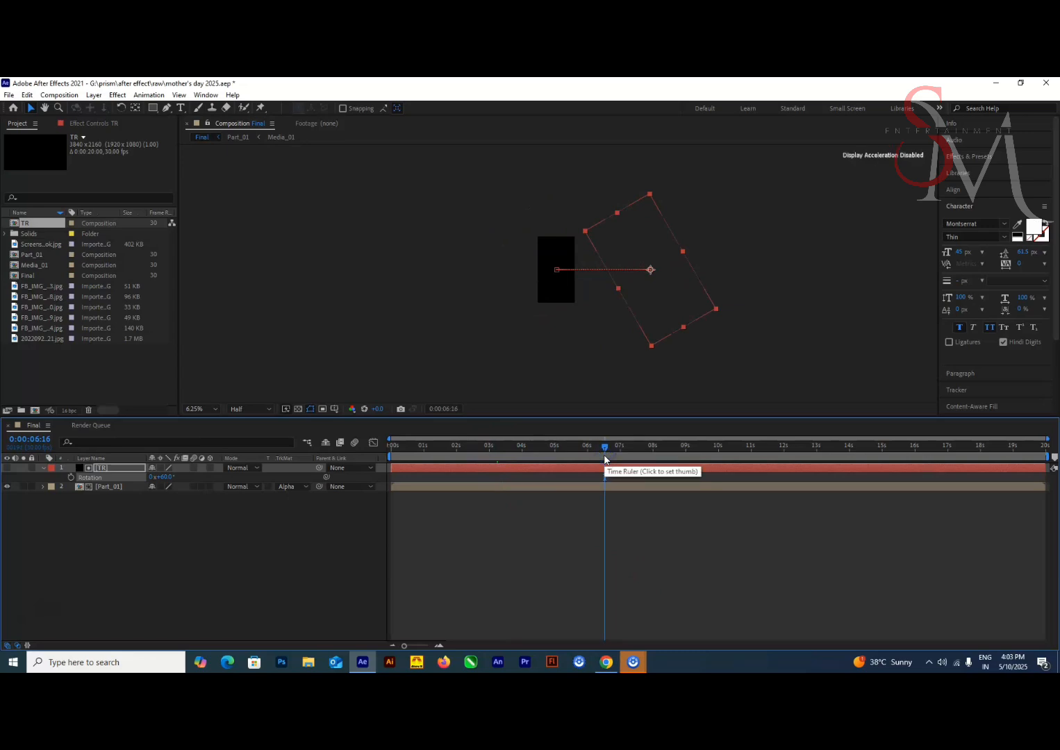
Duplicate the TR and Part_01 layers, place the copies at the bottom of the stack, and give them a green label color
key("ctrl+a")
key("ctrl+d")
key("ctrl+shift+[")
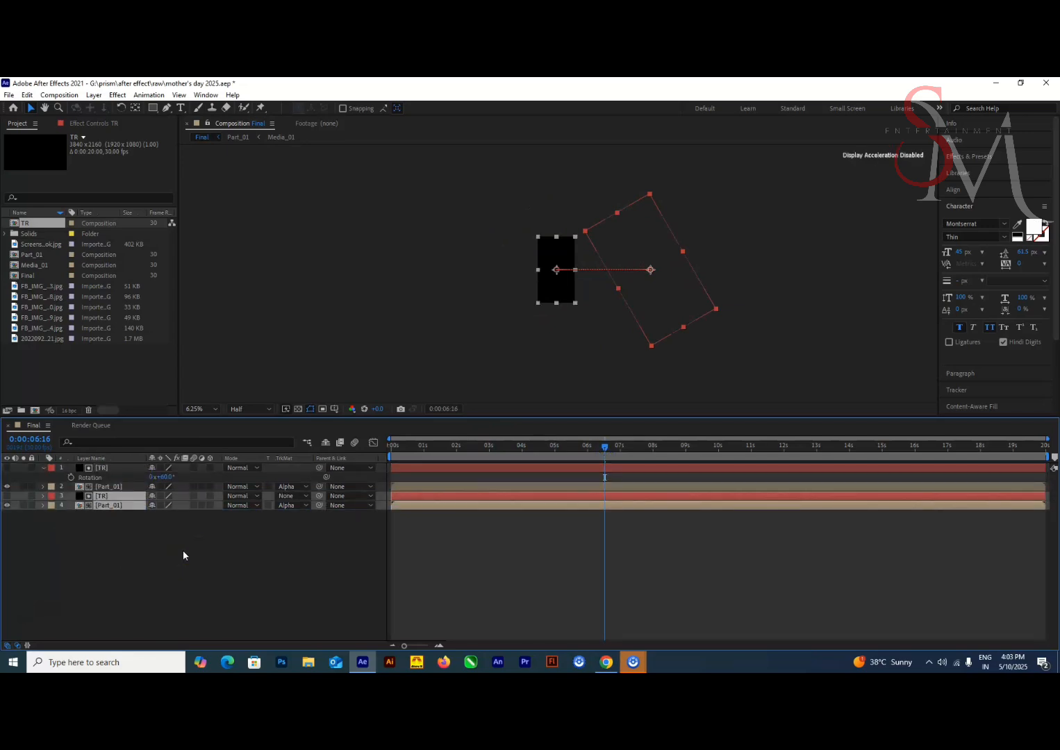
left_click(51, 498)
left_click(97, 393)
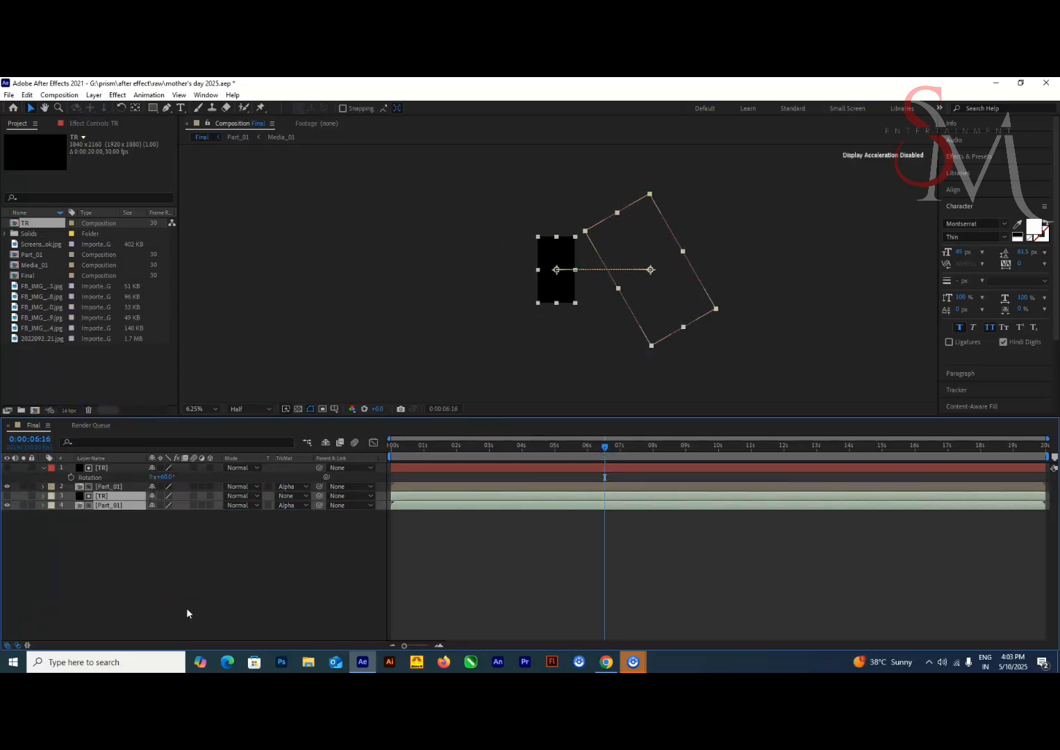
Apply the Tritone effect to the green-labelled bottom Part_01 layer and check the matte transition
left_click(109, 506)
key("ctrl+space")
type("tri")
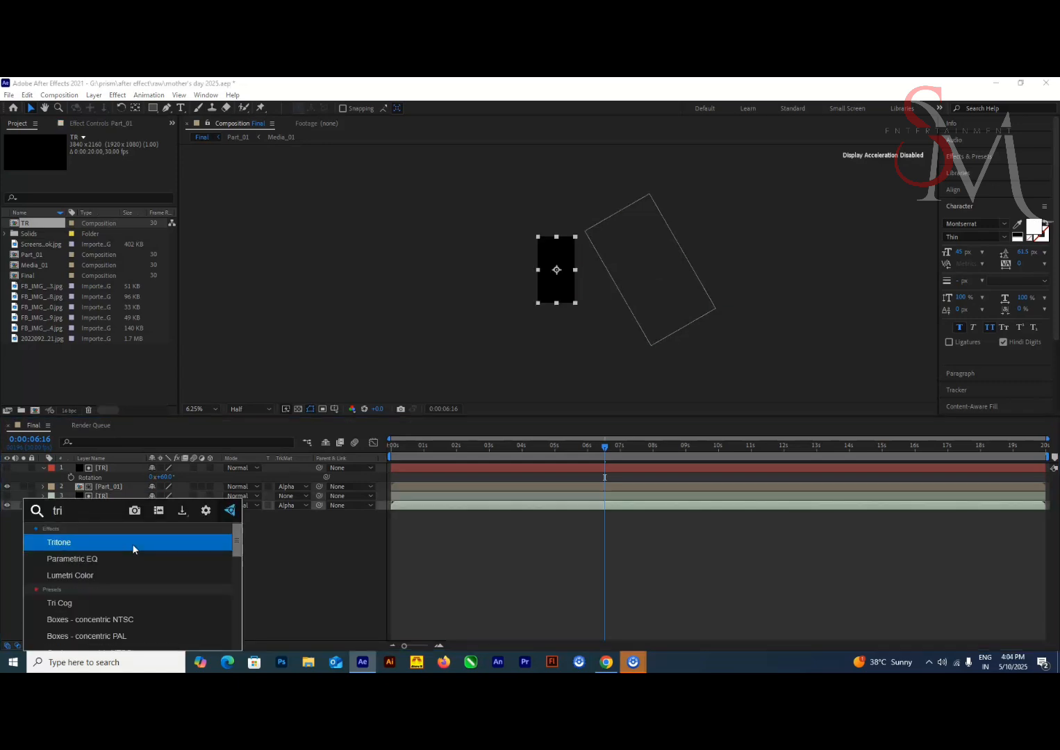
key("Return")
left_click_drag(537, 461, 475, 458)
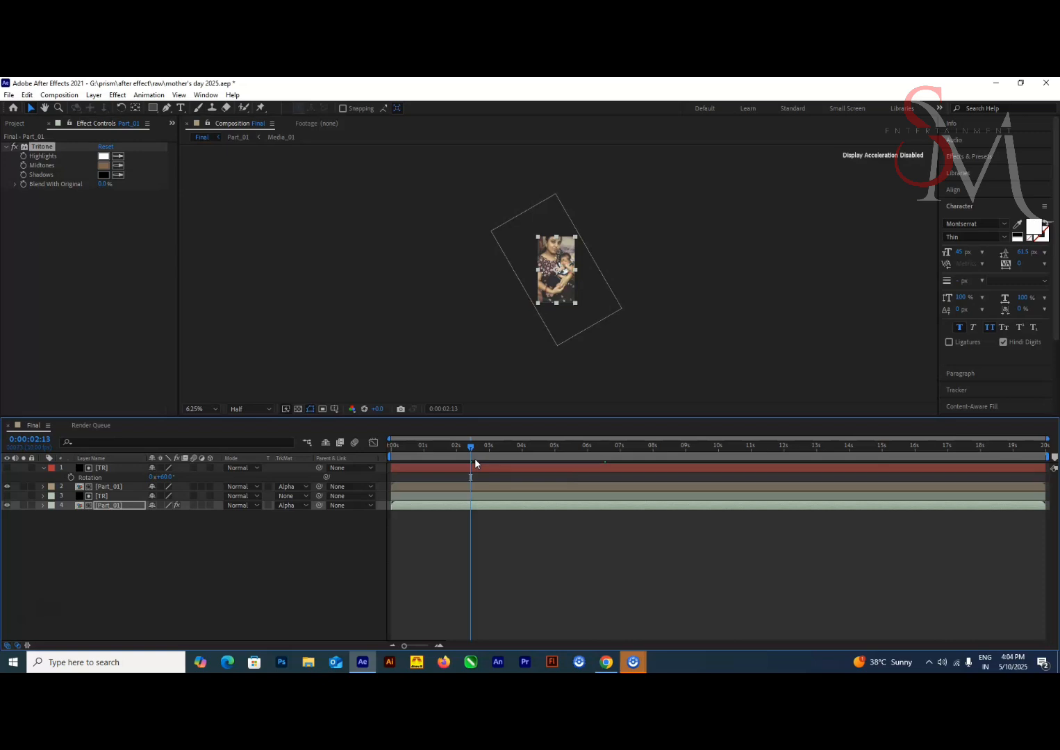
Offset the green TR and Part_01 layer pair slightly later than the upper TR and Part_01 pair
left_click_drag(472, 448, 549, 455)
scroll(338, 413, "up", 3)
left_click(443, 486)
left_click(424, 467, "ctrl")
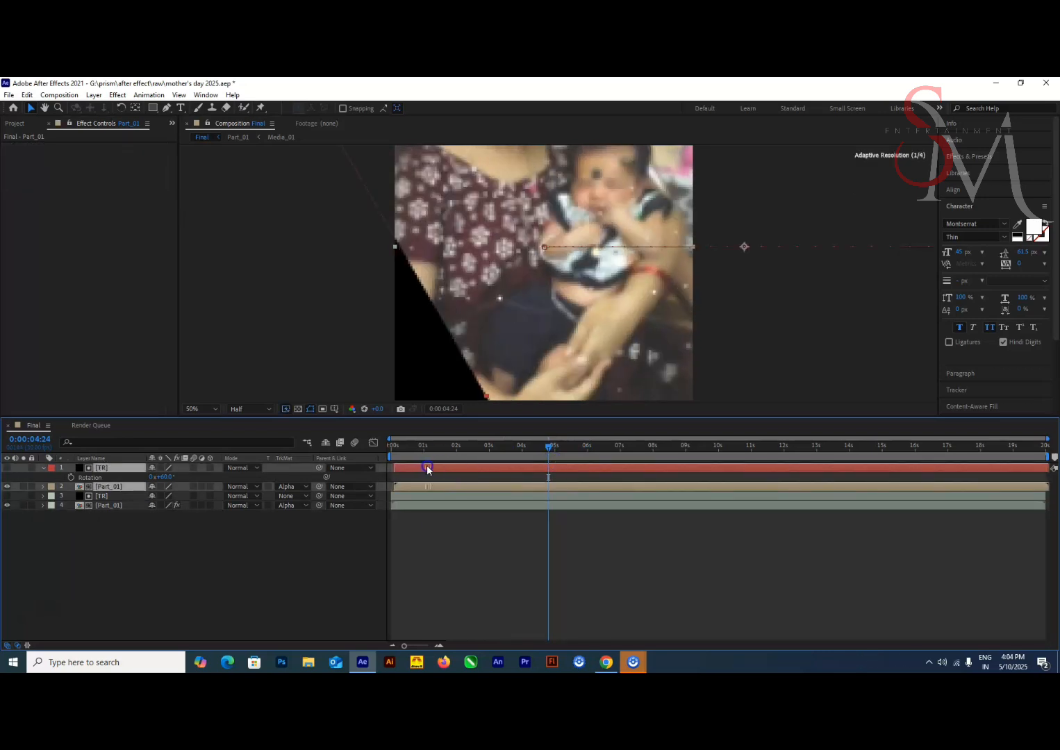
left_click(431, 506)
left_click(438, 496, "ctrl")
scroll(208, 167, "down", 2)
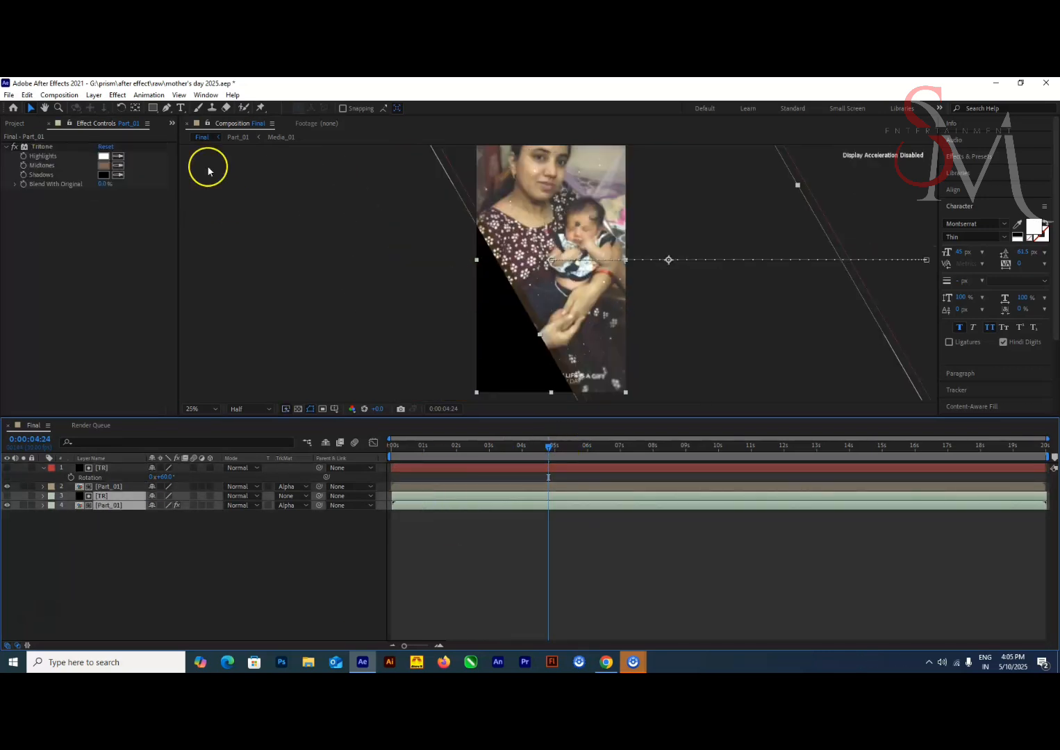
Set the Tritone Midtones to the pale green sampled from the timeline layer bar and preview the transition
left_click(119, 165)
left_click(560, 496)
left_click_drag(551, 450, 380, 463)
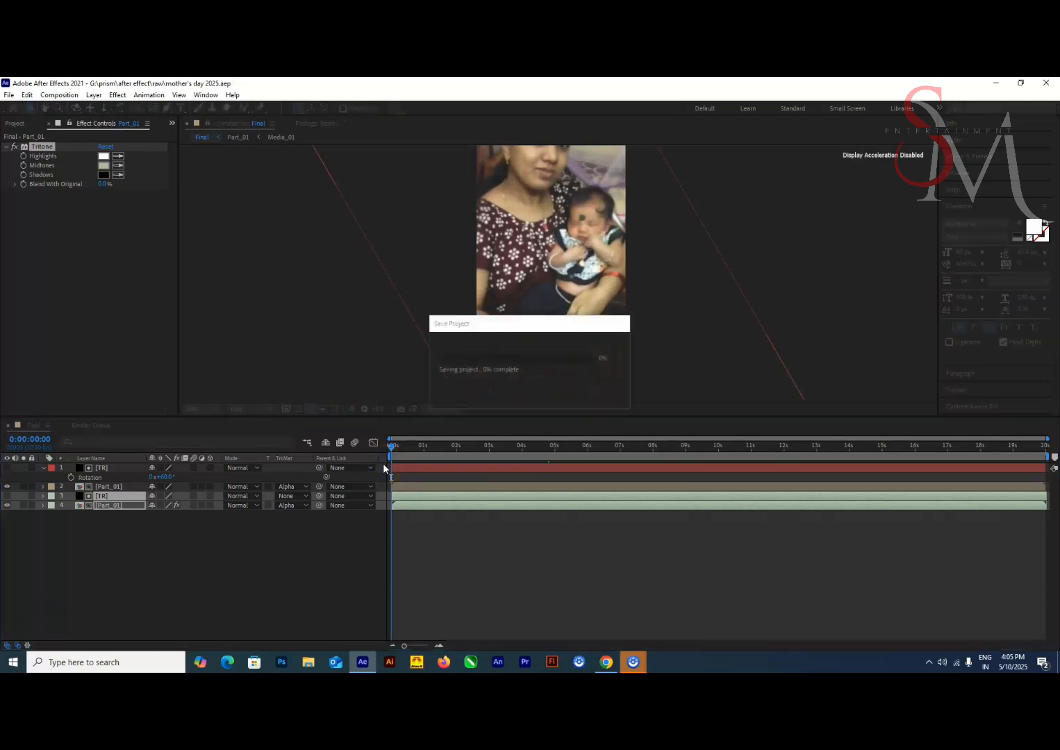
scroll(437, 352, "down", 1)
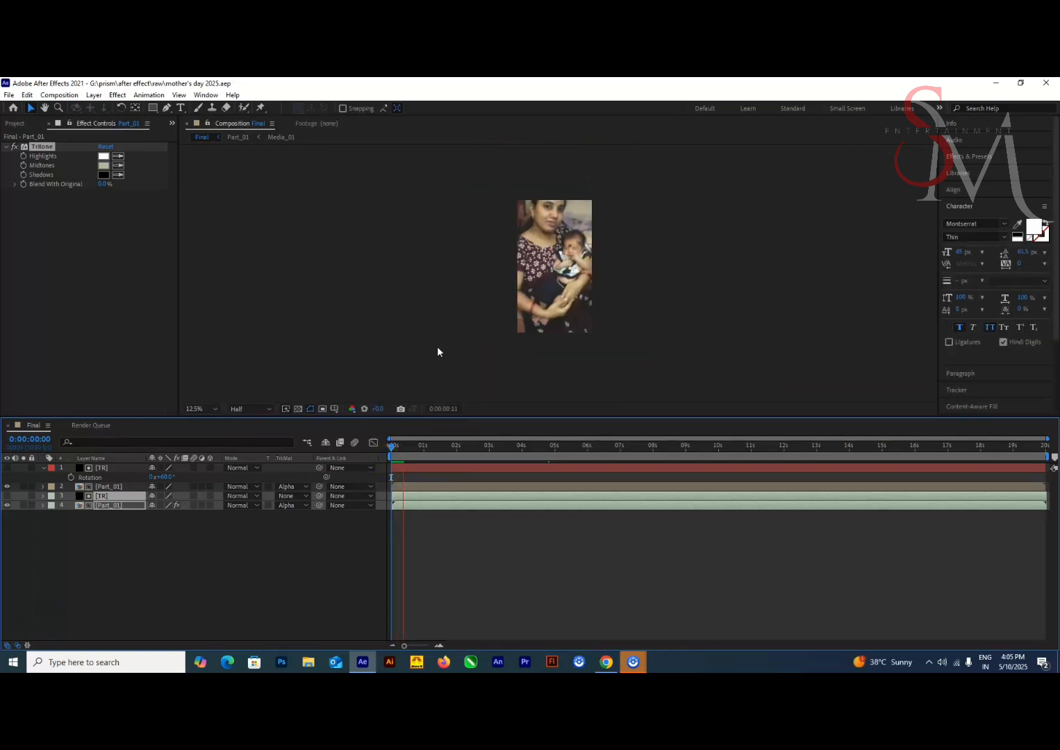
left_click_drag(394, 446, 545, 453)
key("space")
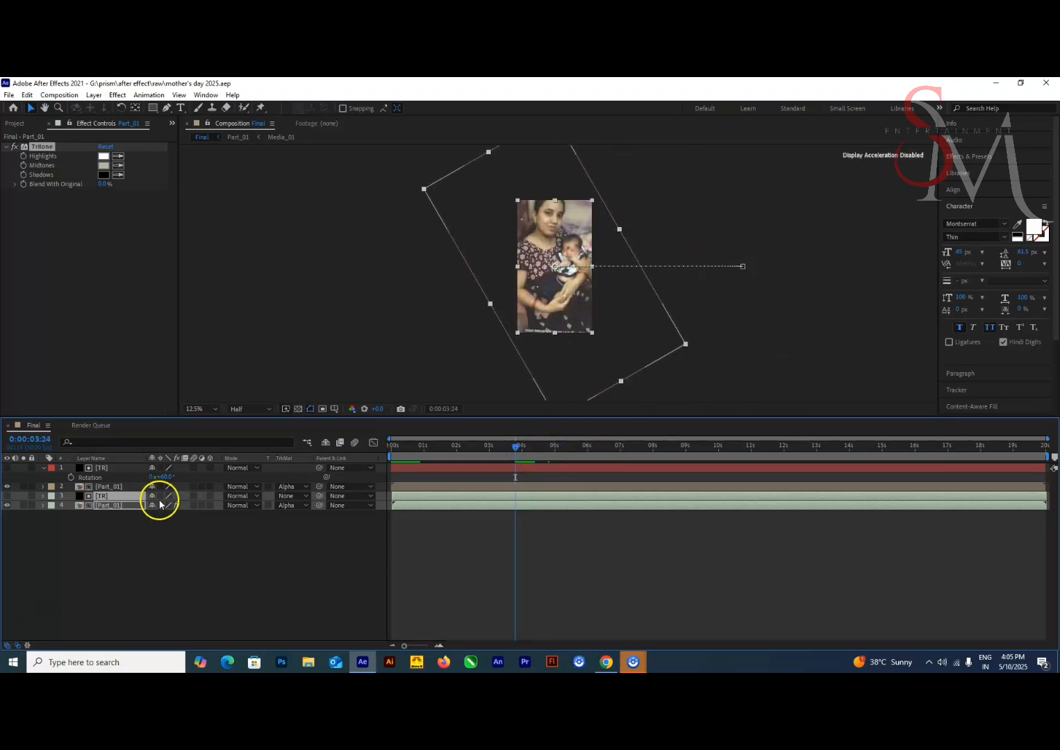
Move both text layers in Part_01 higher in the frame and check the result in the Final composition
double_click(122, 507)
left_click(99, 524)
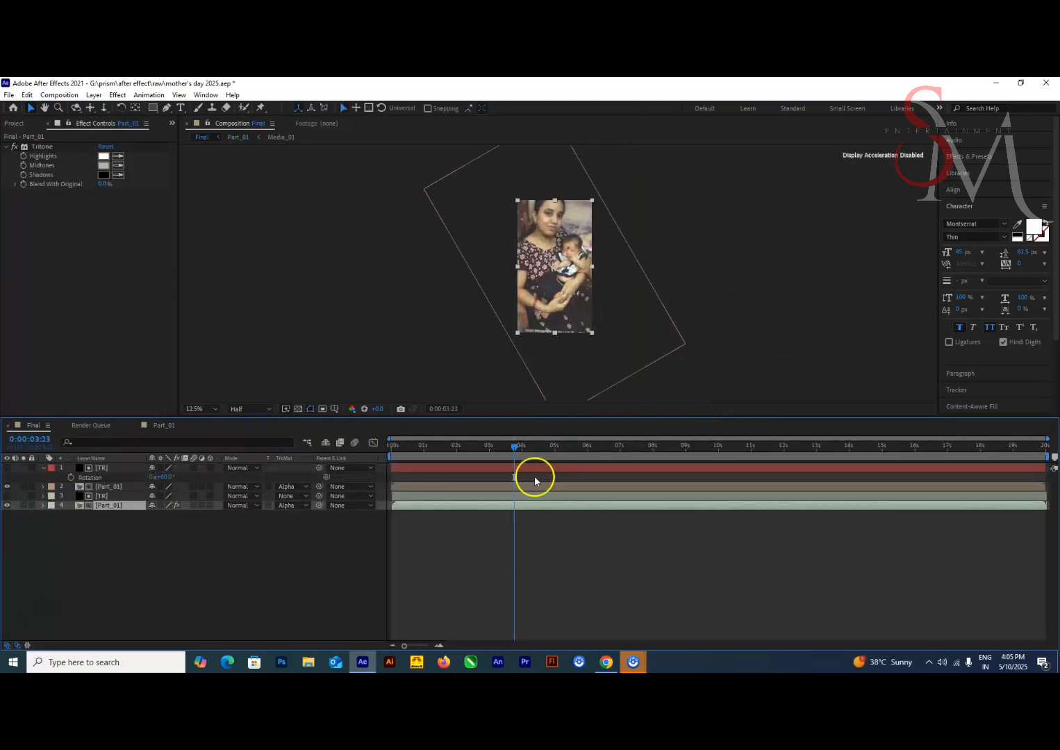
left_click_drag(516, 448, 553, 456)
scroll(649, 336, "up", 1)
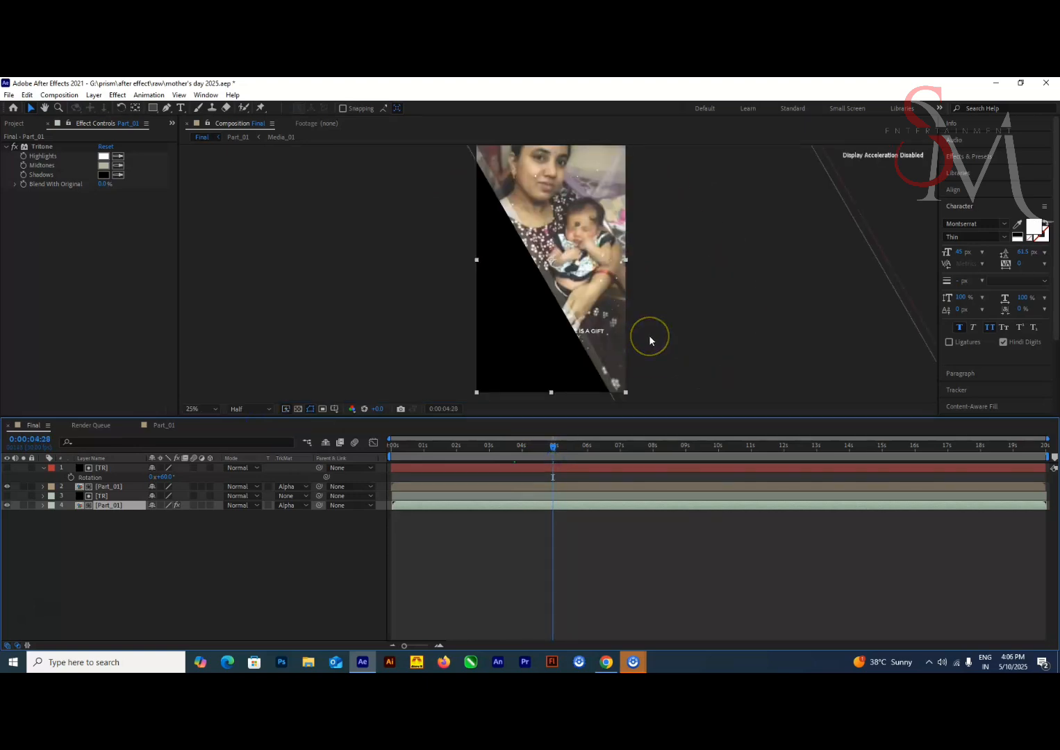
Pre-compose all layers of the Final composition as Solid_01
key("ctrl+a")
key("ctrl+shift+c")
type("S")
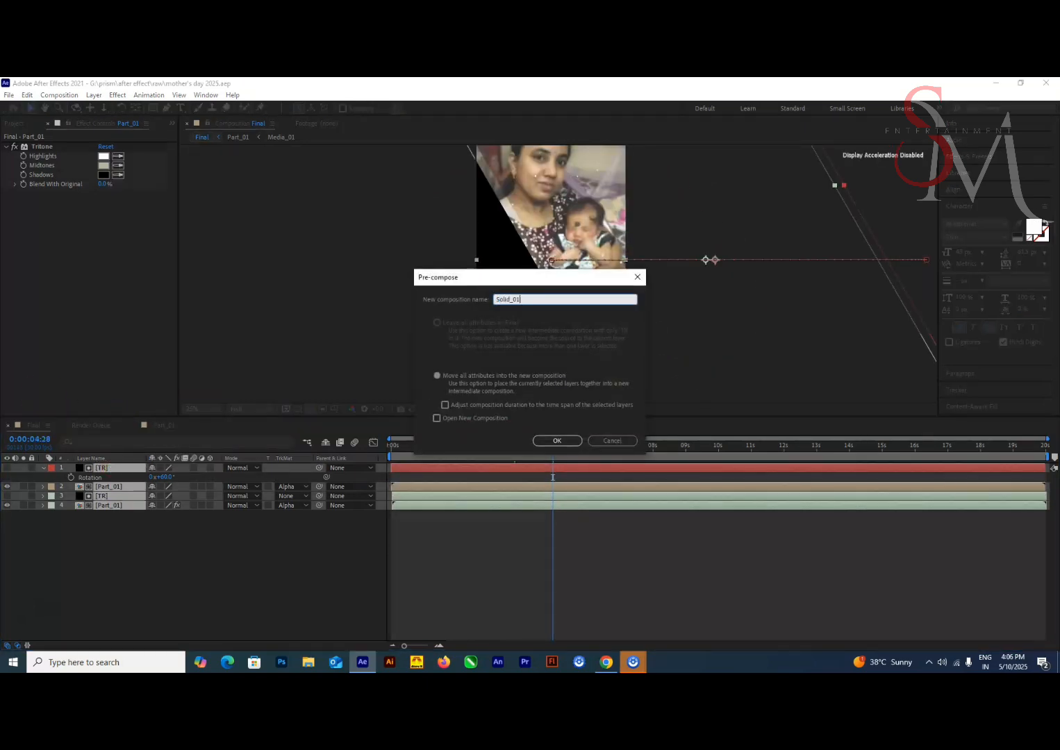
type("olid_01")
key("Return")
key("Home")
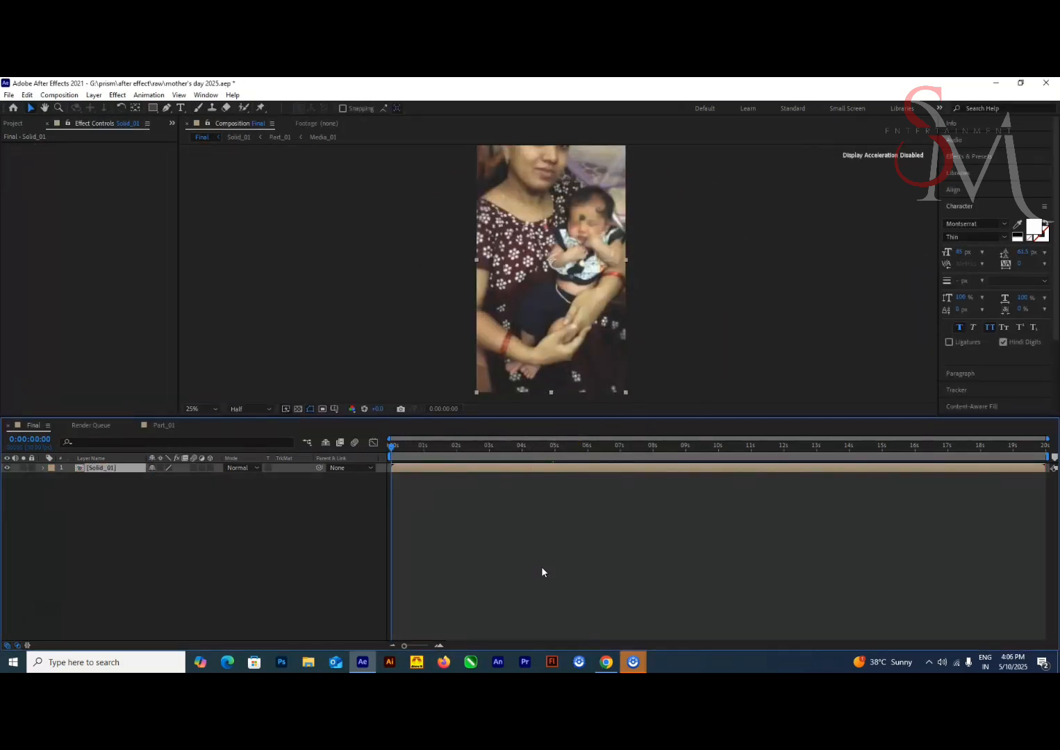
Duplicate the Solid_01 composition and place the copy below it in Final, starting at 4 seconds
left_click(14, 124)
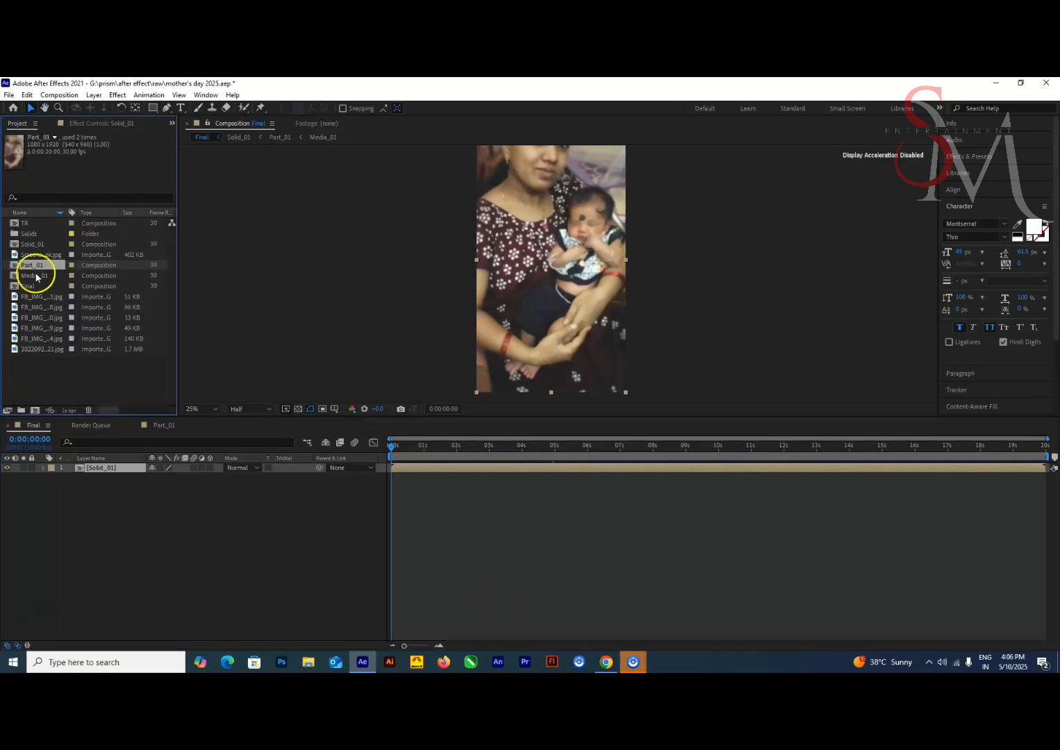
left_click(35, 245)
key("ctrl+d")
left_click_drag(34, 245, 85, 486)
left_click_drag(436, 478, 546, 478)
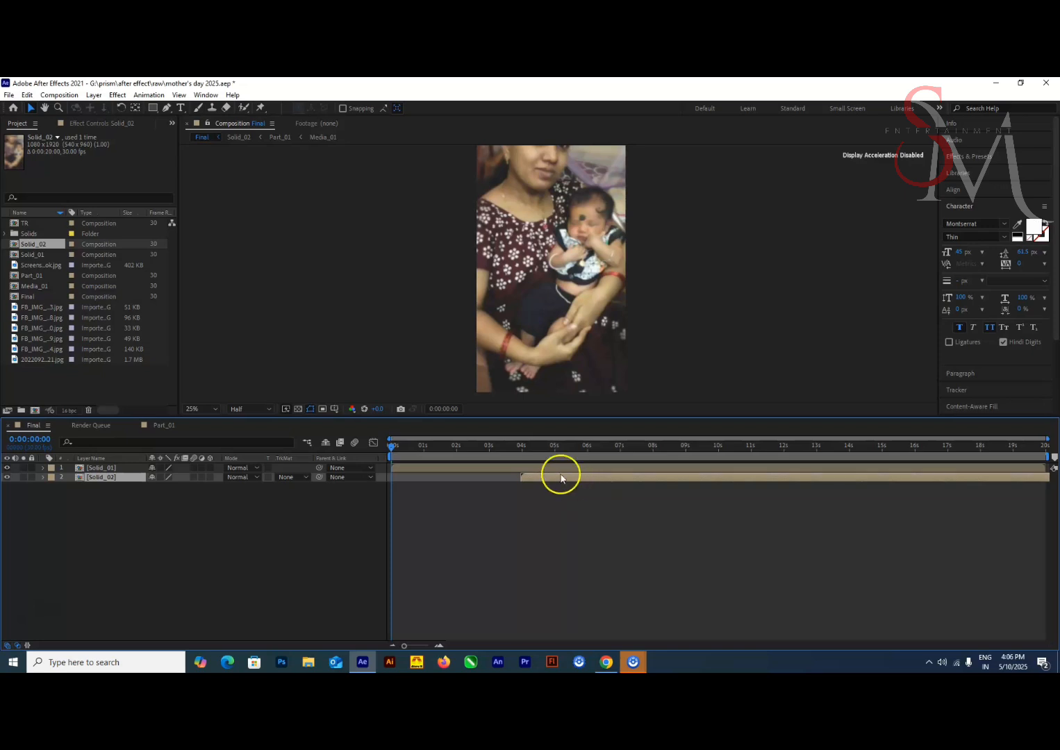
left_click_drag(430, 452, 569, 498)
Duplicate the Part_01 composition and replace both Part_01 layers inside Solid_02 with the copy
double_click(104, 478)
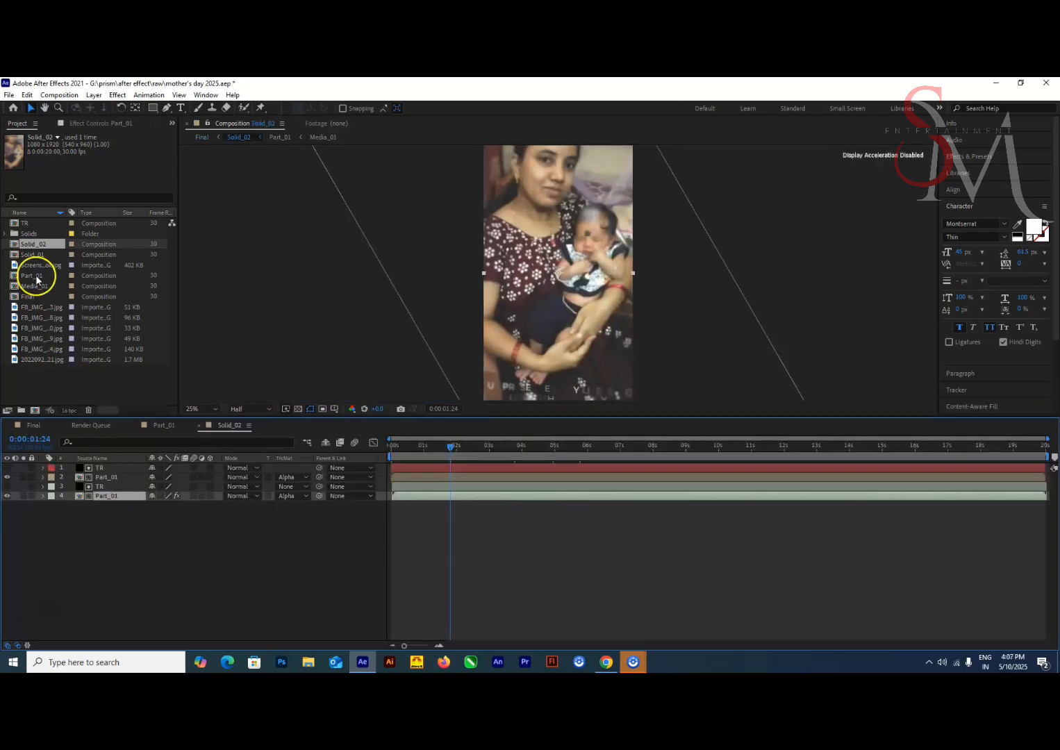
left_click(37, 278)
key("ctrl+d")
left_click(97, 478, "ctrl")
left_click_drag(34, 276, 113, 479)
left_click(132, 535)
Duplicate the Media_01 composition and replace the Media_01 layer inside Part_02 with the copy
double_click(114, 479)
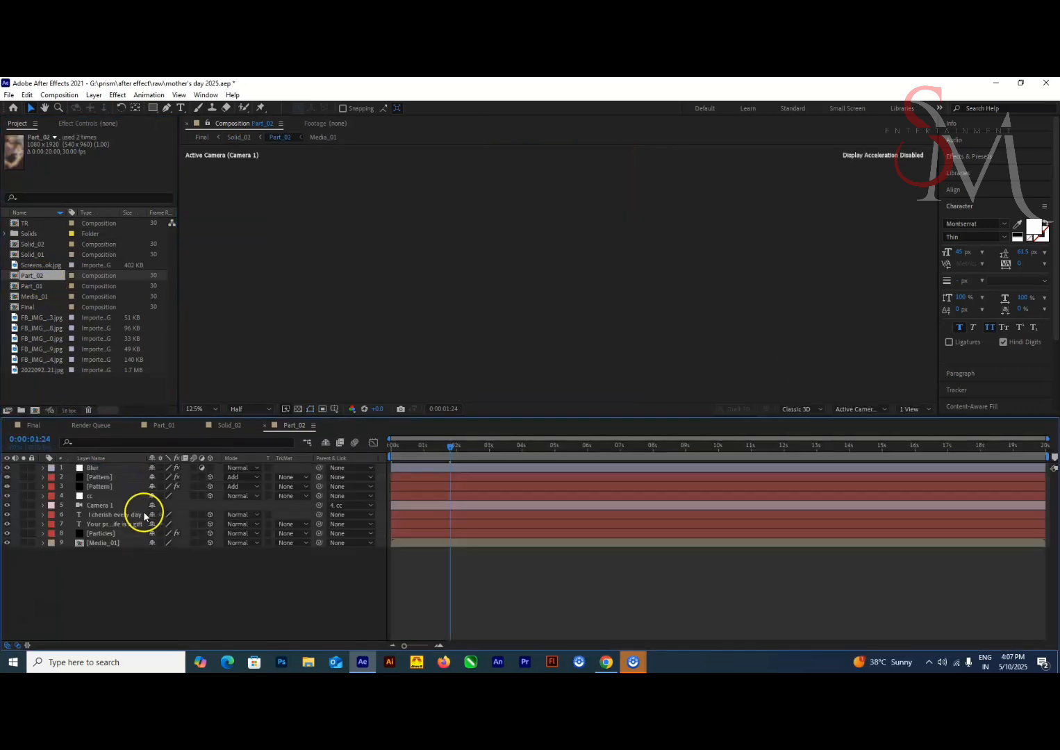
left_click(114, 543)
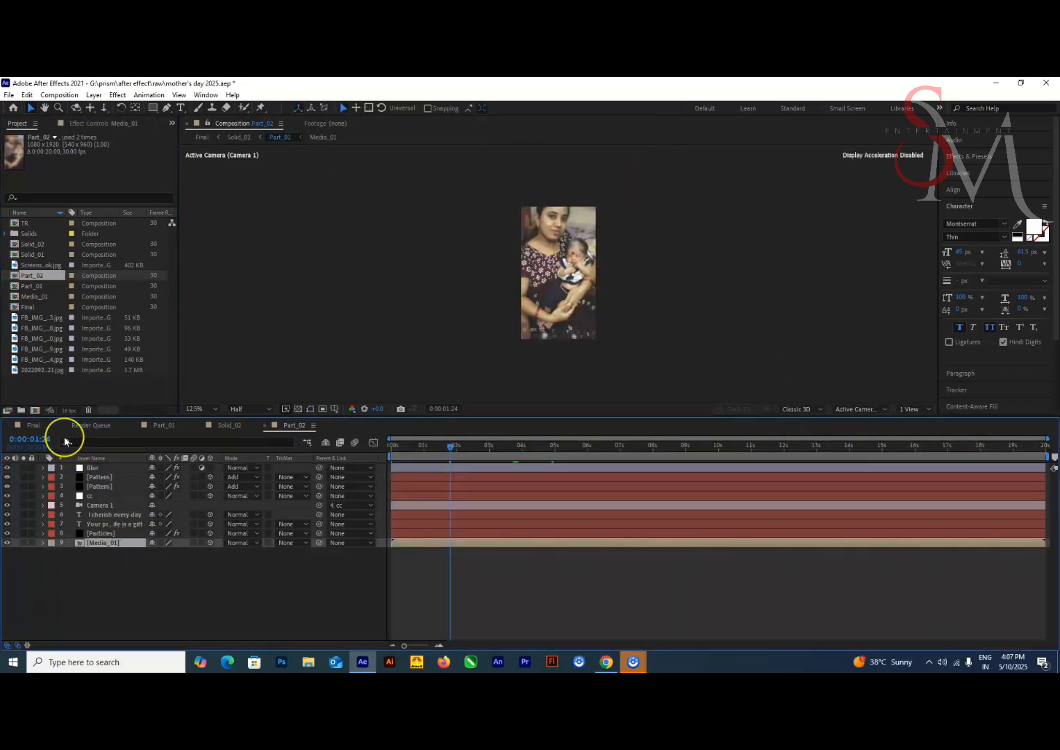
left_click(64, 296)
key("ctrl+d")
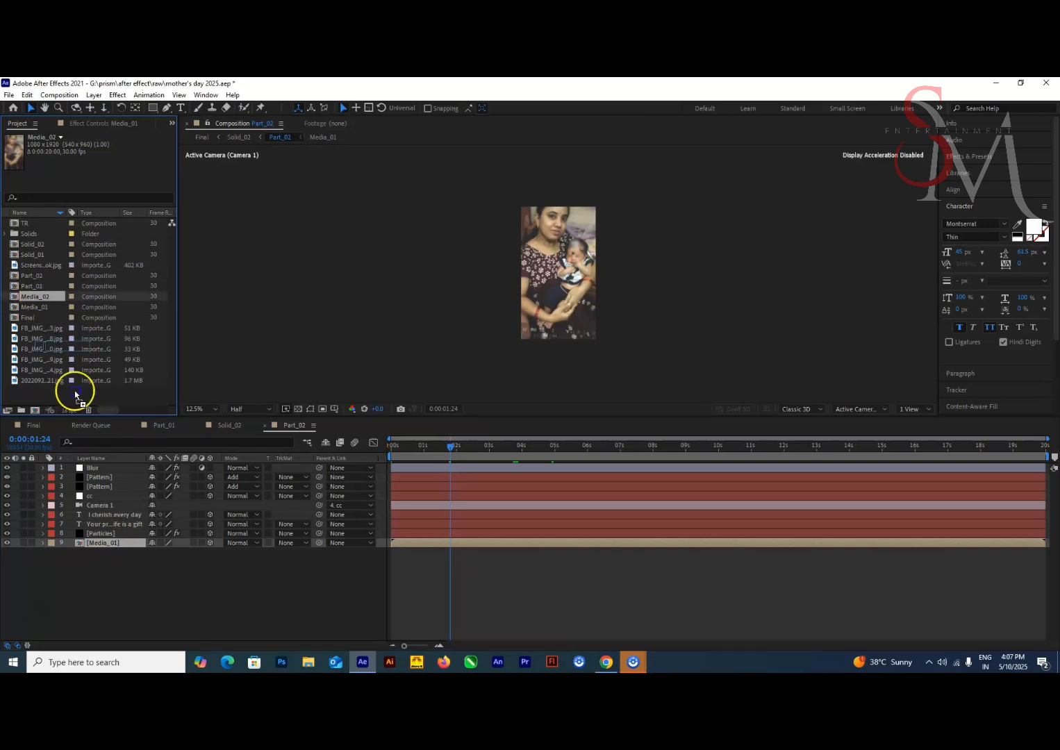
left_click_drag(74, 391, 95, 544)
Replace the photo in Media_02 with FB_IMG_1746861649259.jpg and scale it to 200%
double_click(97, 544)
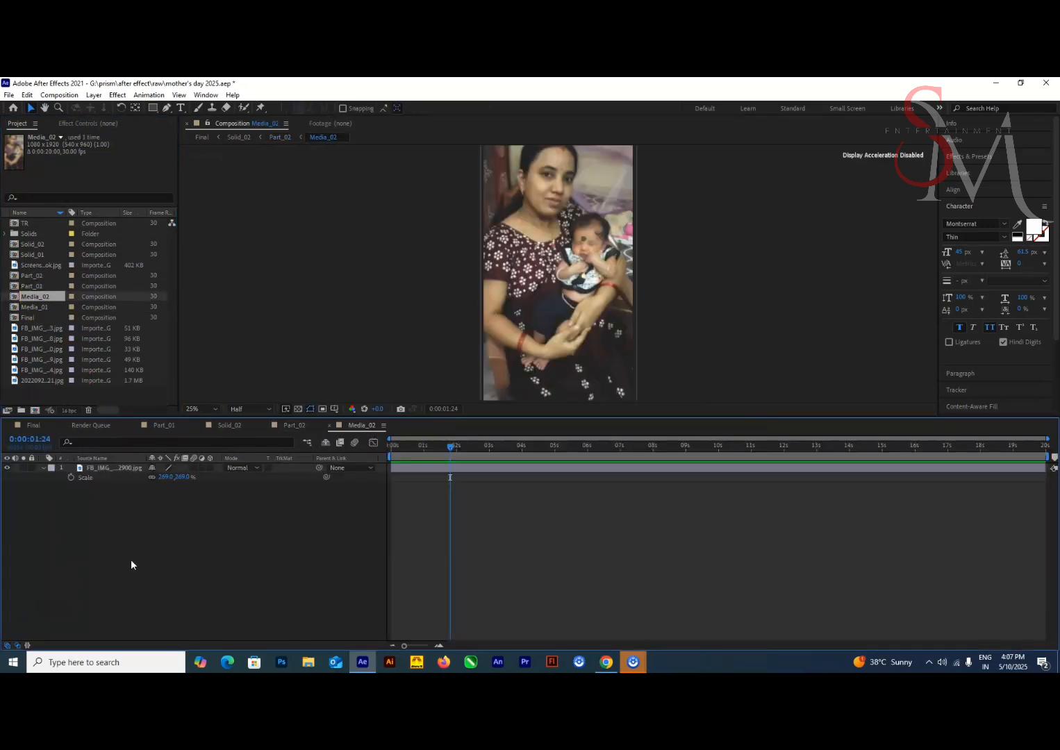
left_click(43, 350)
left_click(44, 361)
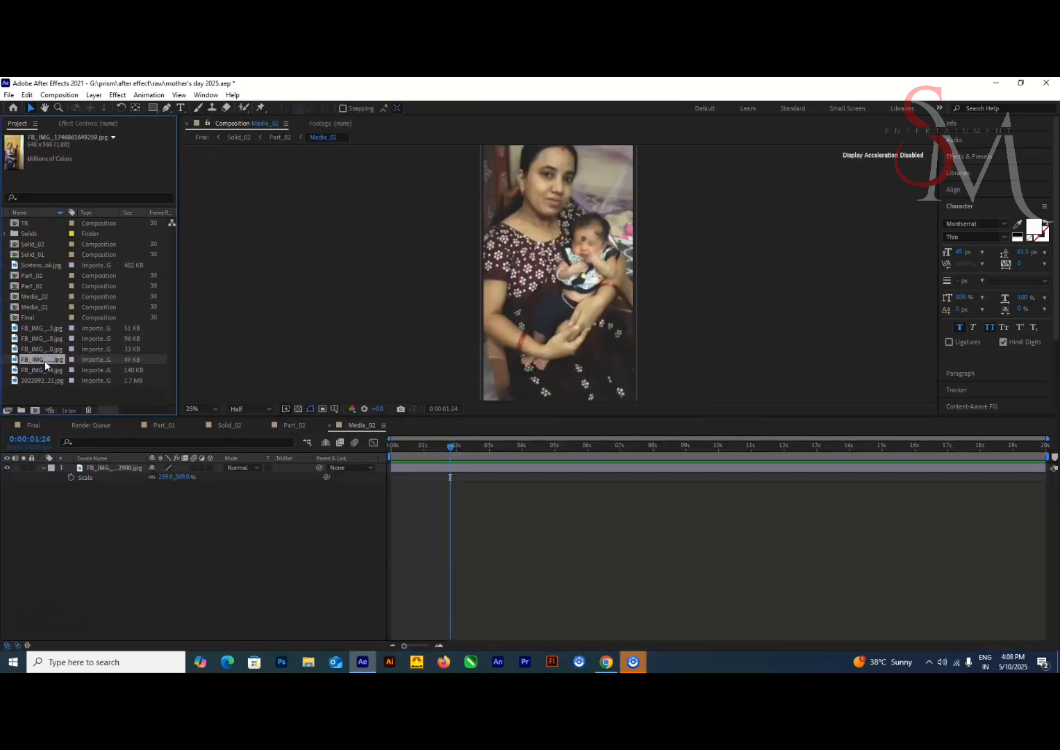
left_click_drag(44, 361, 103, 471)
key("s")
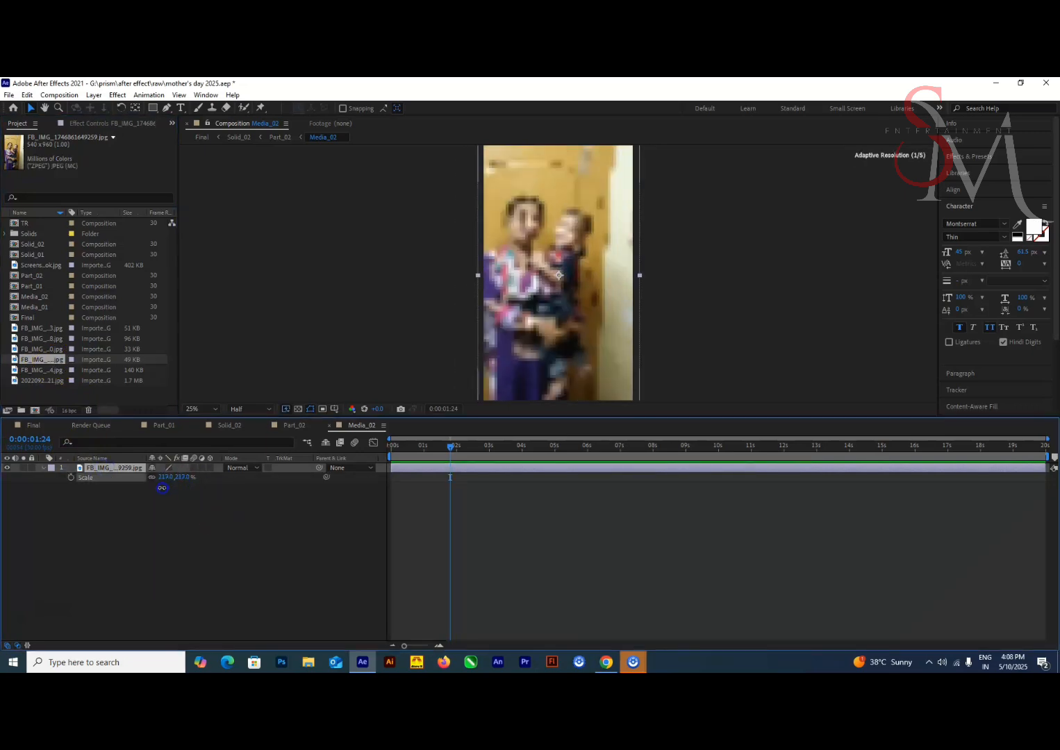
key("comma")
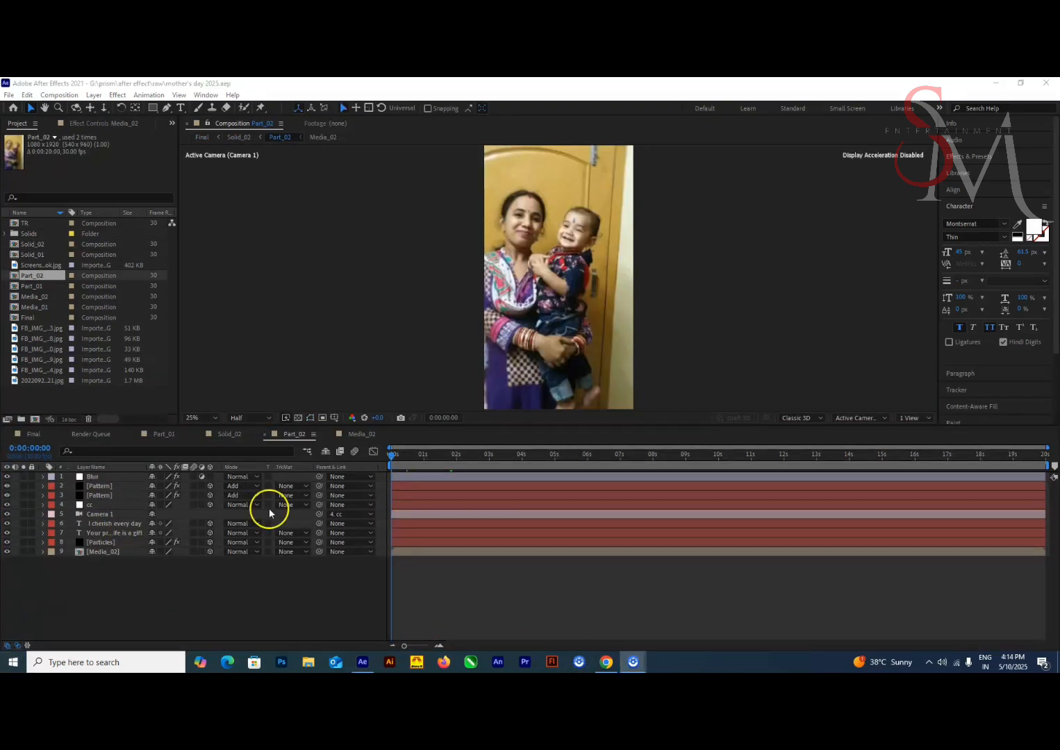
Enlarge the composition viewer and look through the nested Media_02, Part_02 and Solid_02 compositions
left_click_drag(501, 428, 501, 460)
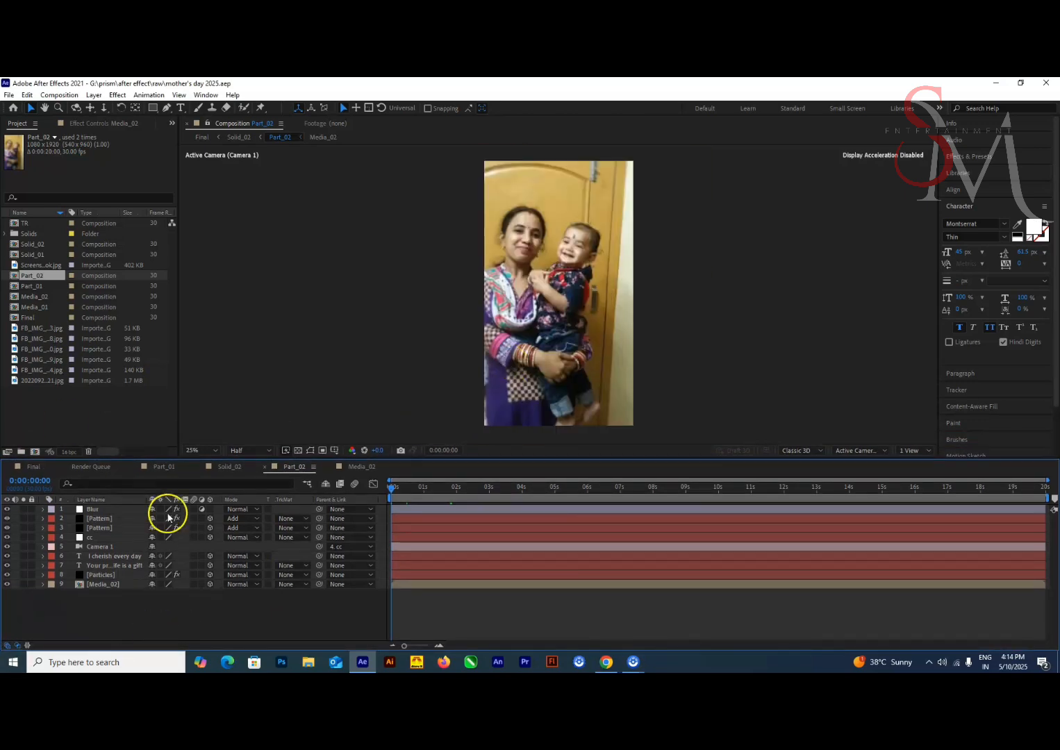
double_click(112, 584)
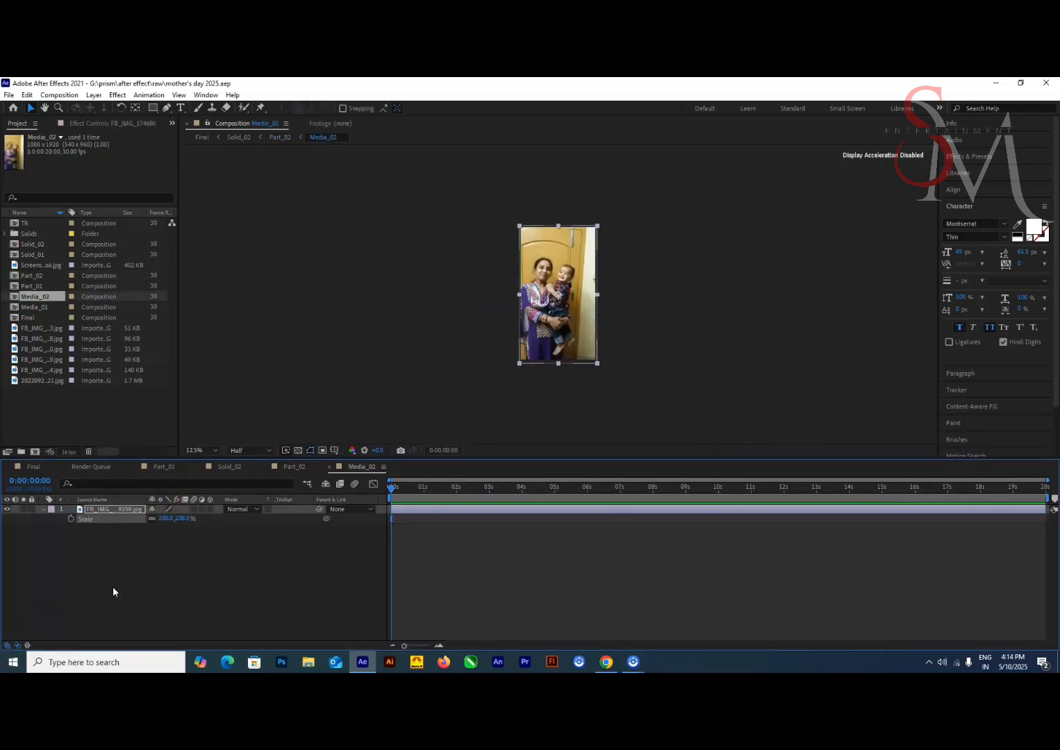
left_click(230, 467)
left_click(293, 467)
left_click(361, 467)
left_click(294, 467)
double_click(111, 557)
left_click(253, 125)
left_click(238, 137)
left_click(201, 138)
double_click(116, 520)
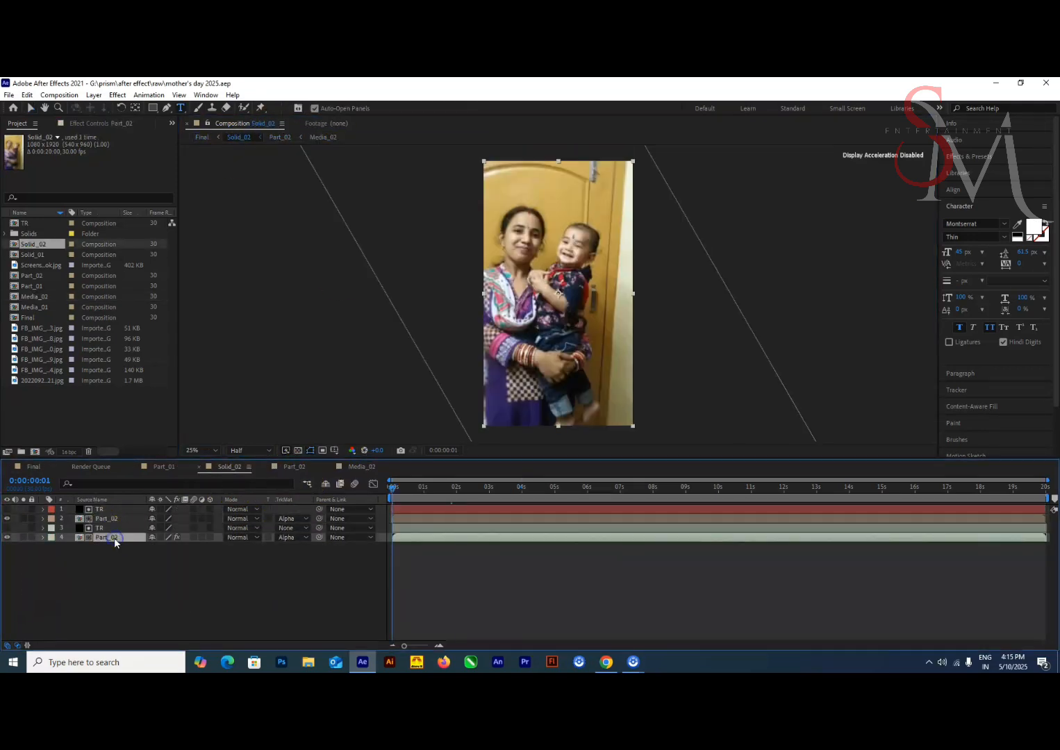
Replace the first text line in Part_02 with the pasted quote "You may not have given me life but you've given me so much more"
double_click(111, 539)
left_click(634, 488)
scroll(530, 399, "up", 3)
left_click_drag(531, 399, 540, 171)
left_click_drag(397, 310, 1018, 368)
key("ctrl+v")
key("BackSpace")
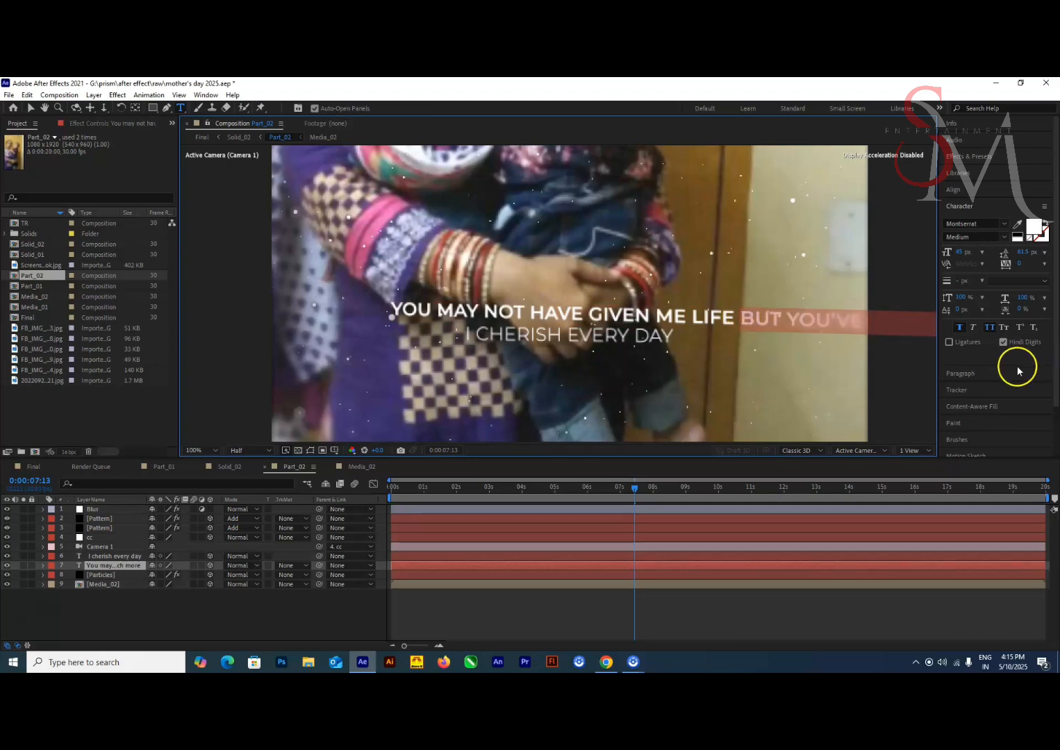
Move the phrase "but you've given me so much more" into the second text layer, replacing "I cherish every day"
key("ctrl+x")
scroll(772, 364, "down", 1)
key("ctrl+z")
left_click_drag(647, 305, 949, 310)
key("ctrl+x")
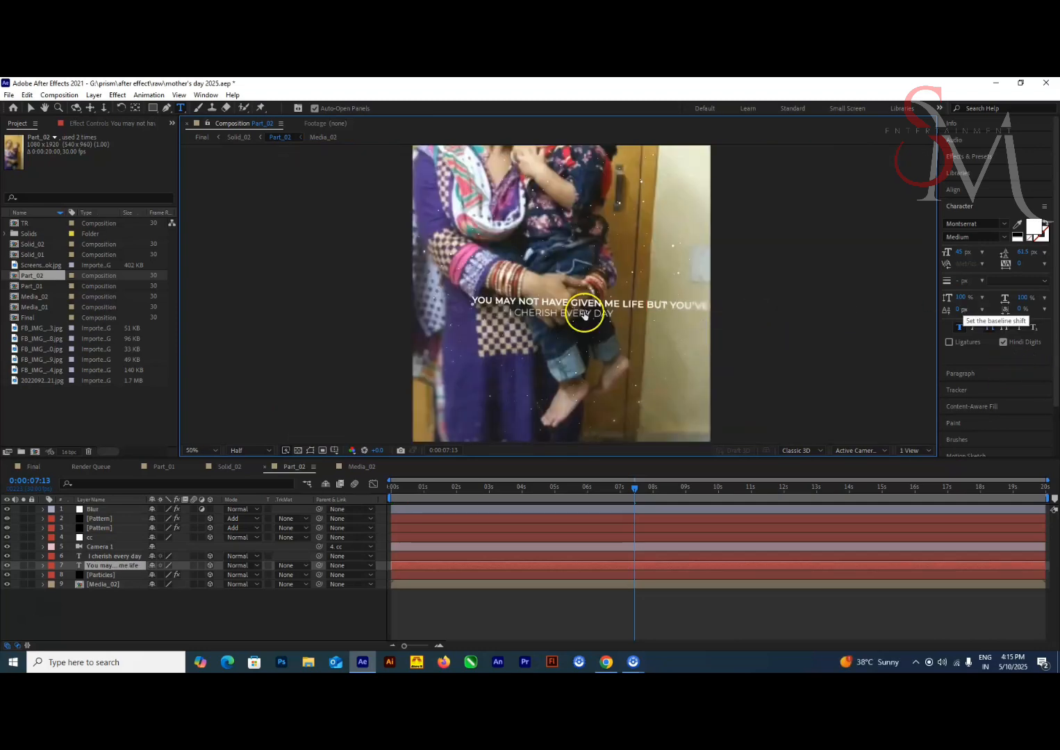
scroll(583, 320, "up", 1)
left_click(112, 556)
left_click_drag(461, 334, 673, 341)
key("ctrl+v")
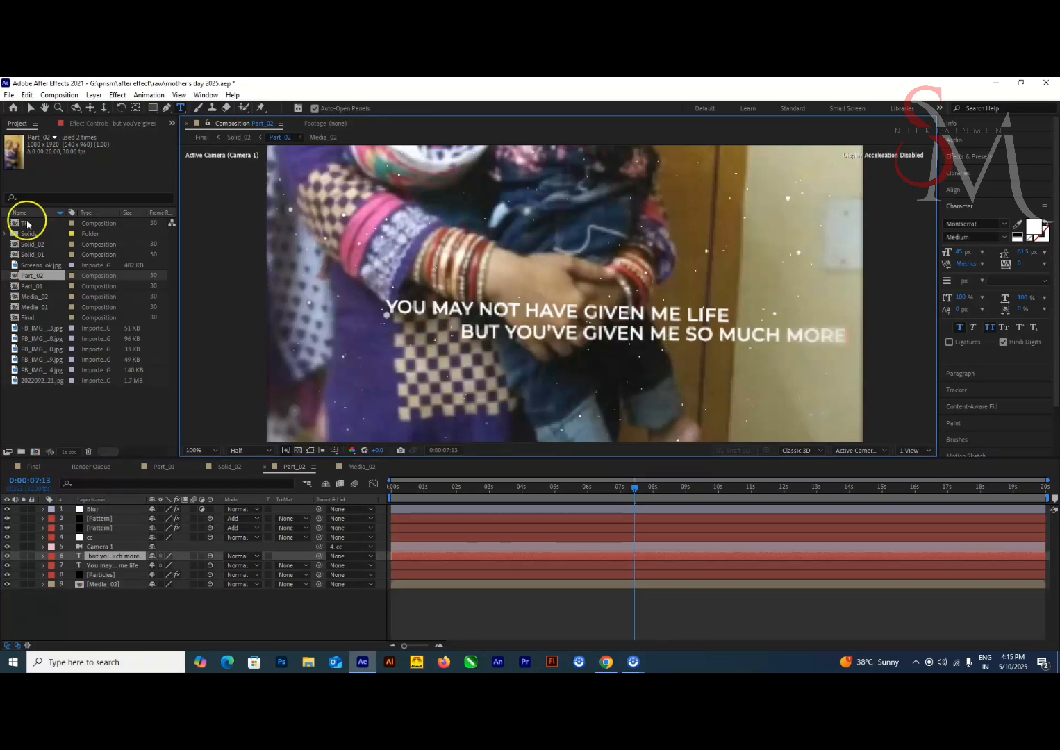
Center the second text line below "You may not have given me life" and check it along the timeline
left_click(30, 108)
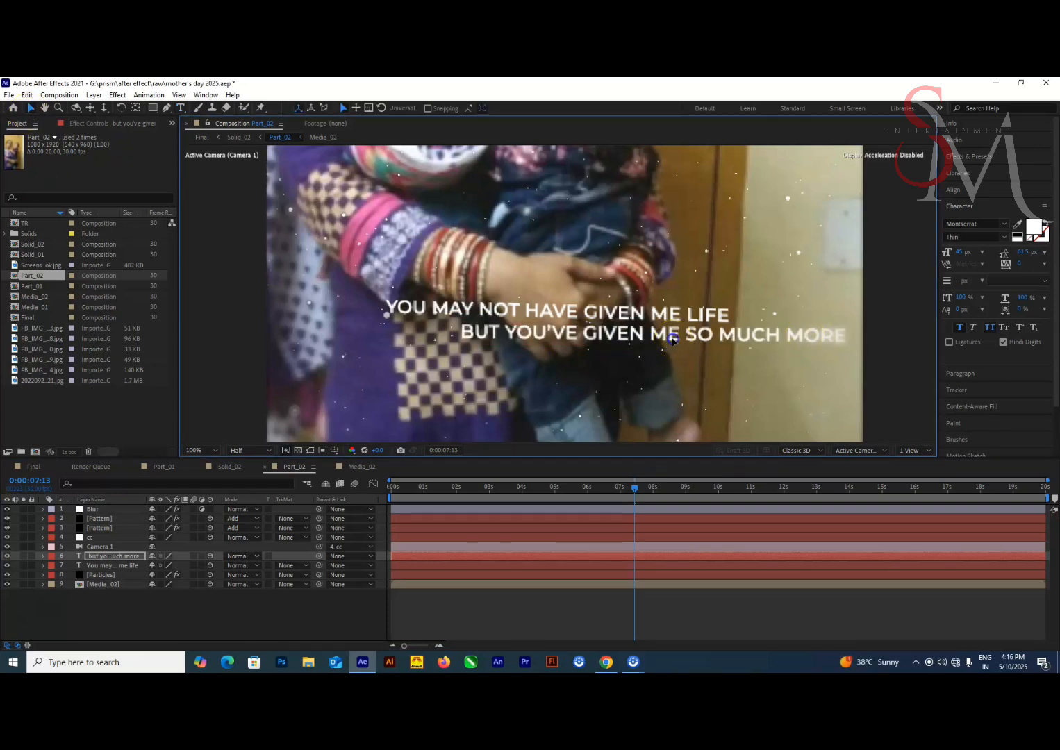
left_click_drag(670, 347, 574, 337)
key("Right")
key("Right")
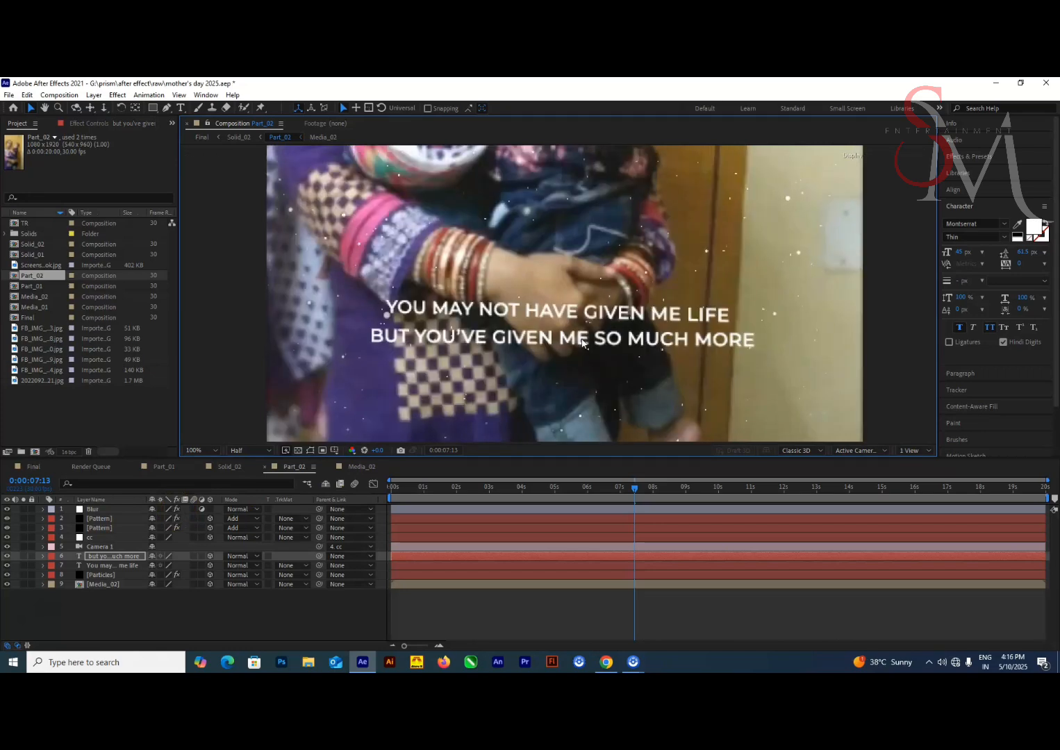
key("Left")
key("Left")
key("Left")
left_click_drag(606, 497, 699, 501)
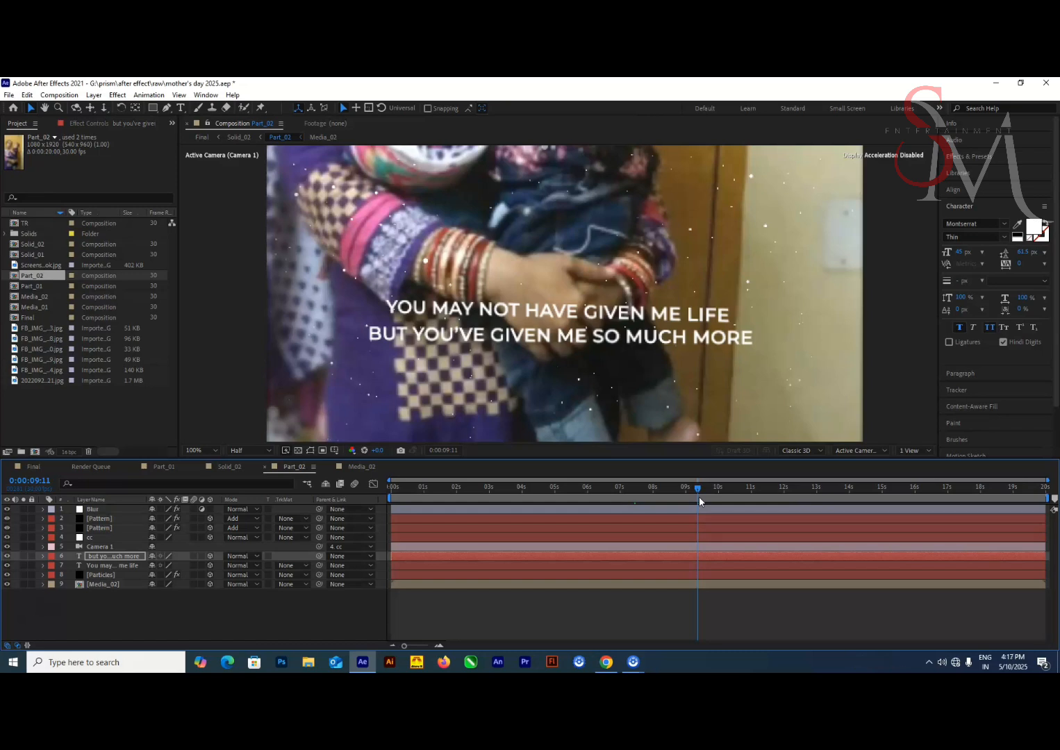
Compare the text rotation in Part_02, and set the Y Rotation of both Part_01 text layers to 2°
left_click(125, 566, "ctrl")
key("r")
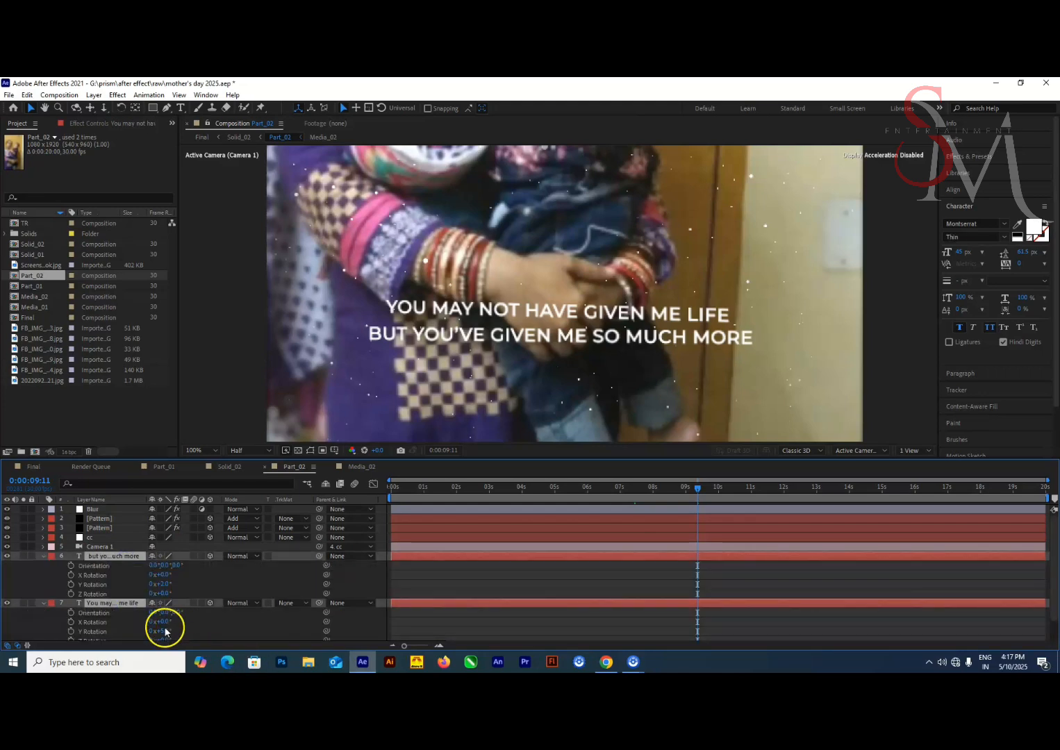
left_click(164, 466)
left_click(131, 558)
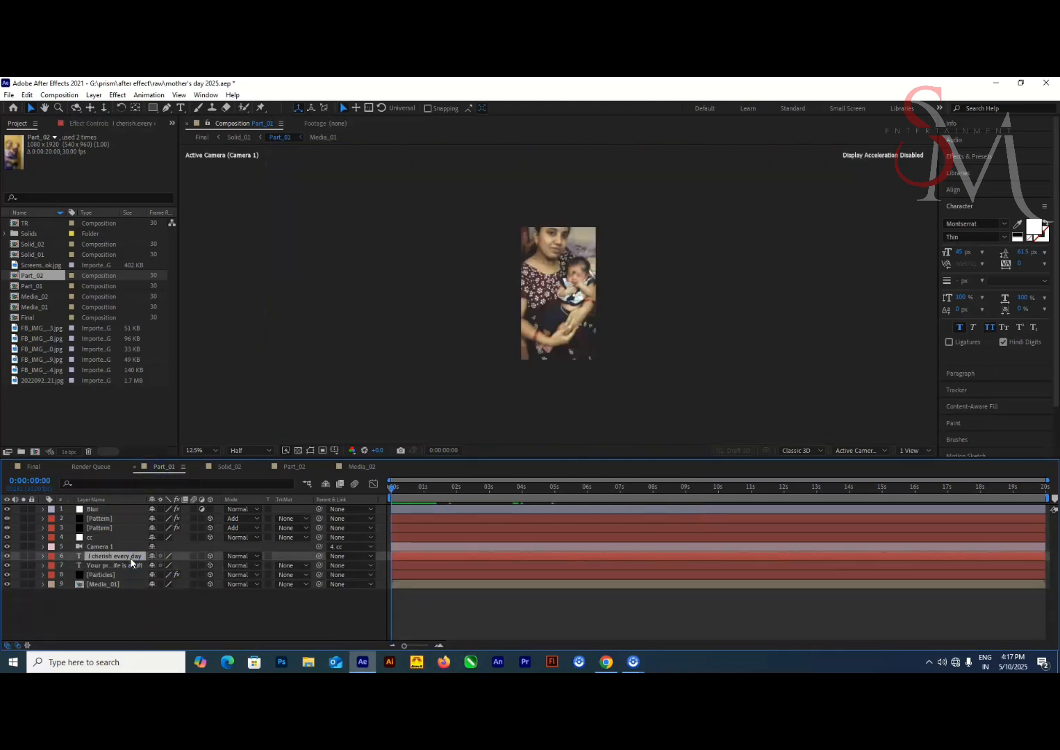
left_click(131, 566, "ctrl")
key("r")
key("Return")
left_click_drag(426, 489, 608, 490)
scroll(677, 350, "up", 3)
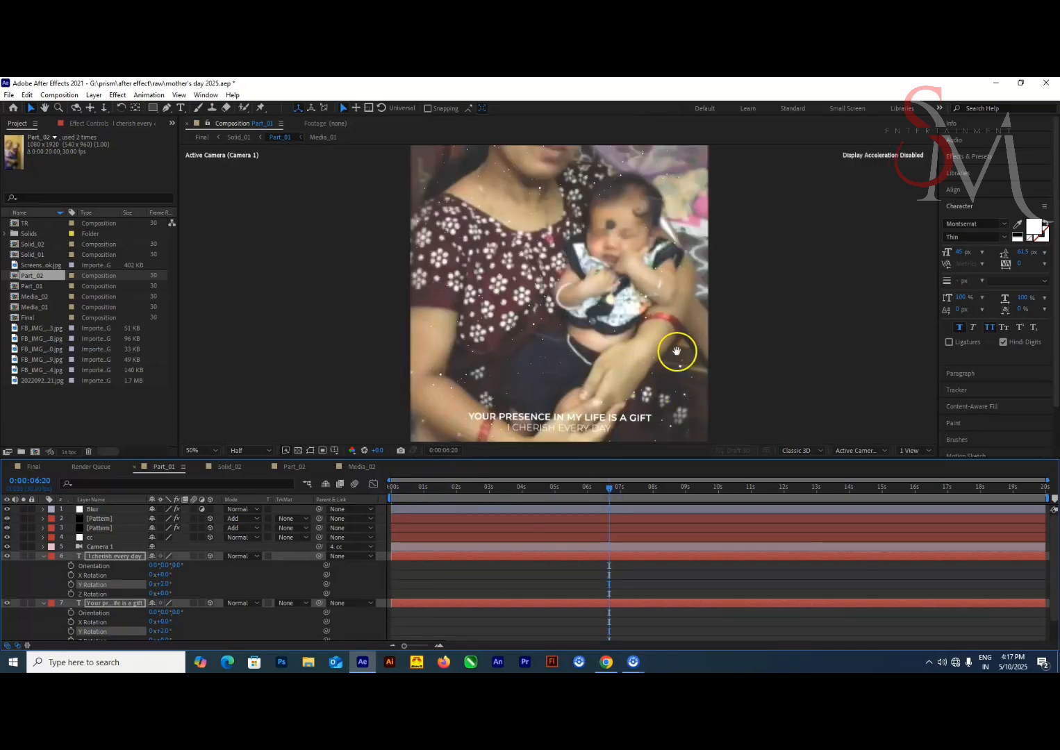
Check the rotated Part_01 text at several points on the timeline and save the project
left_click_drag(677, 350, 670, 294)
left_click_drag(628, 490, 656, 490)
left_click_drag(624, 389, 623, 363)
scroll(624, 364, "up", 1)
scroll(623, 364, "down", 1)
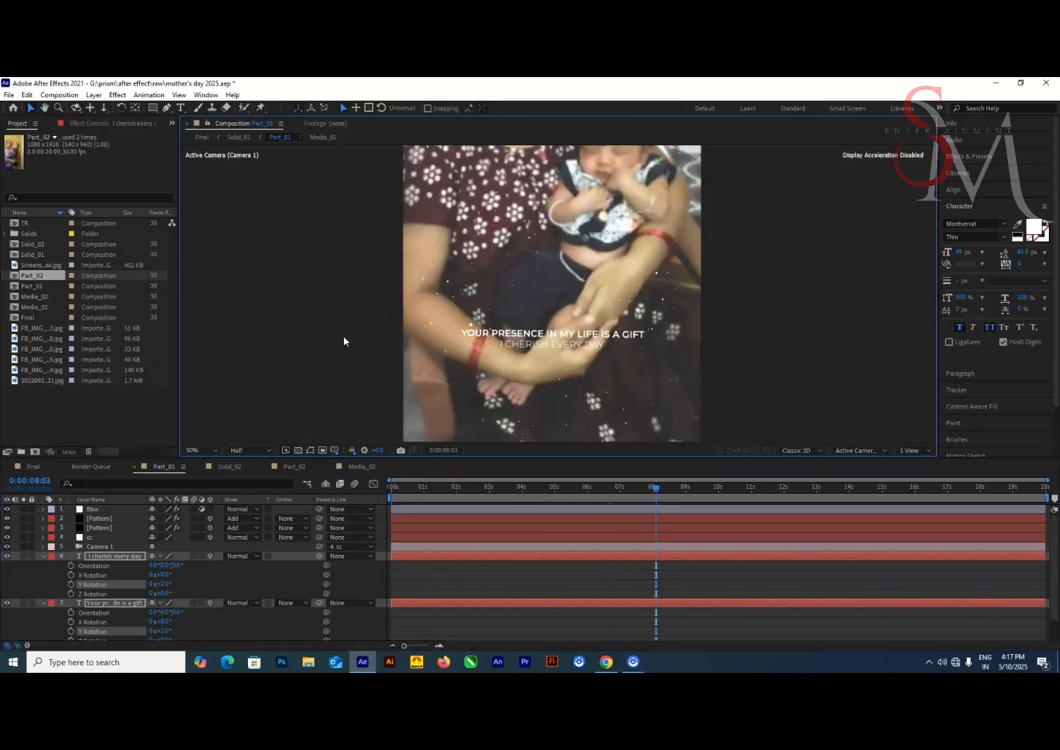
key("ctrl+s")
left_click_drag(644, 489, 602, 508)
left_click_drag(602, 390, 594, 350)
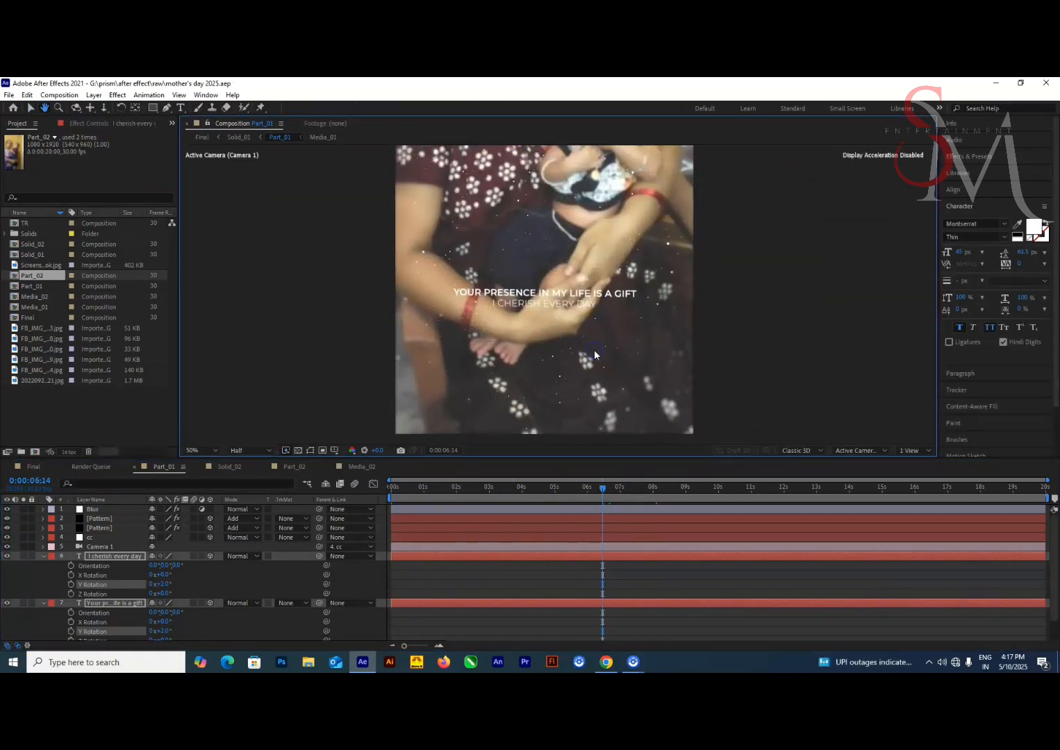
Set the font size of both Part_01 text layers to 55 px
left_click(111, 558)
left_click(132, 605, "shift")
left_click(195, 418)
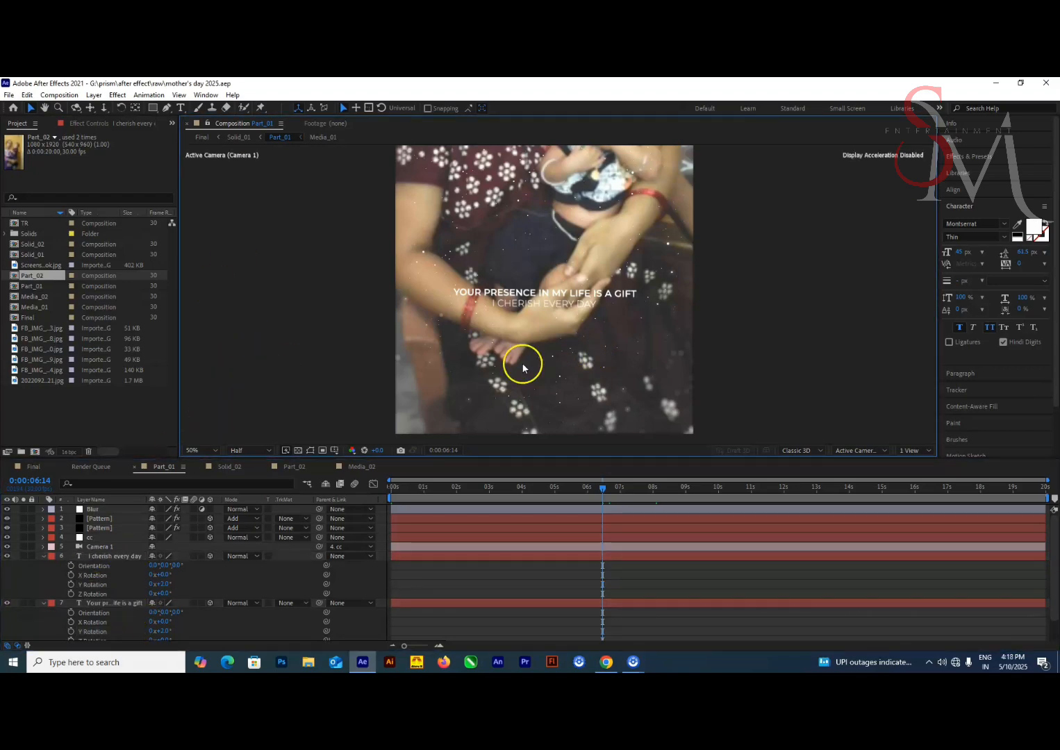
left_click(111, 557)
left_click(111, 605, "shift")
left_click_drag(960, 252, 963, 255)
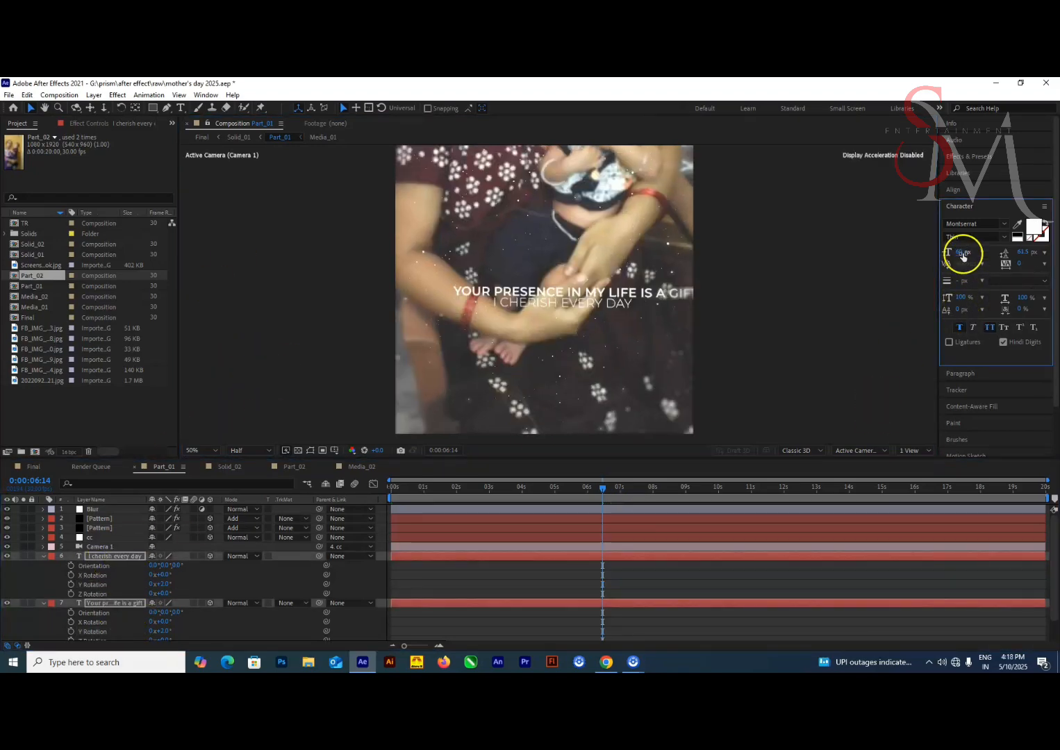
left_click(964, 256)
type("50")
key("Return")
left_click(961, 253)
type("55")
key("Return")
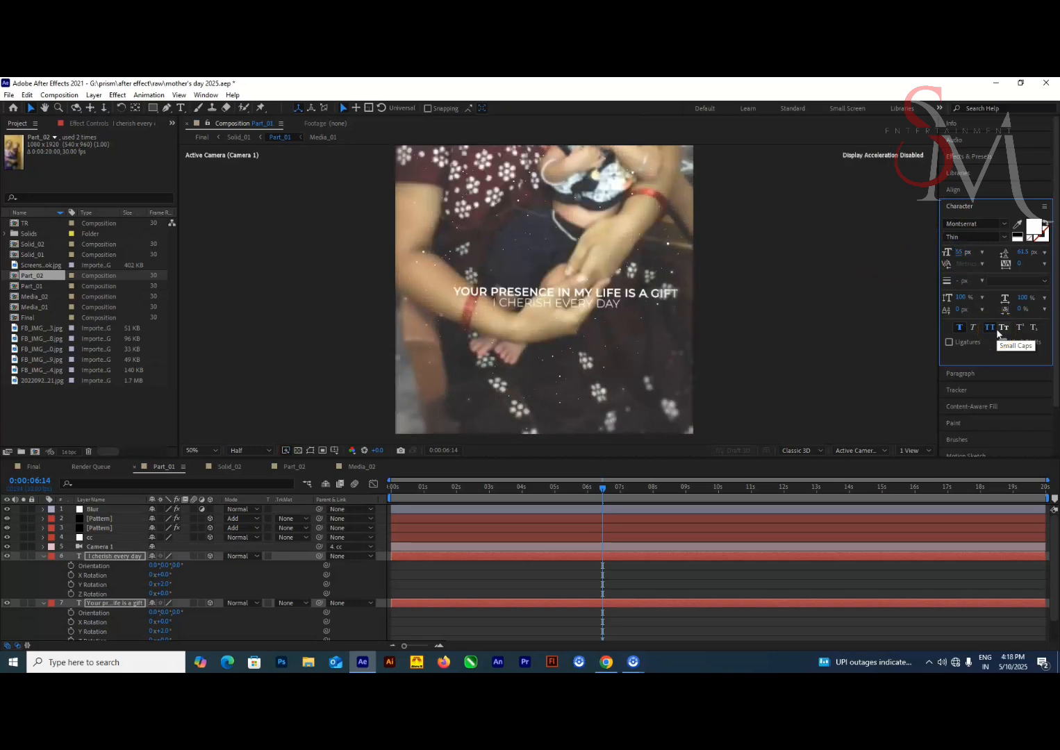
Nudge the "I cherish every day" text line slightly downward to widen the gap below the first line
left_click(328, 513)
left_click(278, 417)
left_click(114, 557)
key("Down")
key("Down")
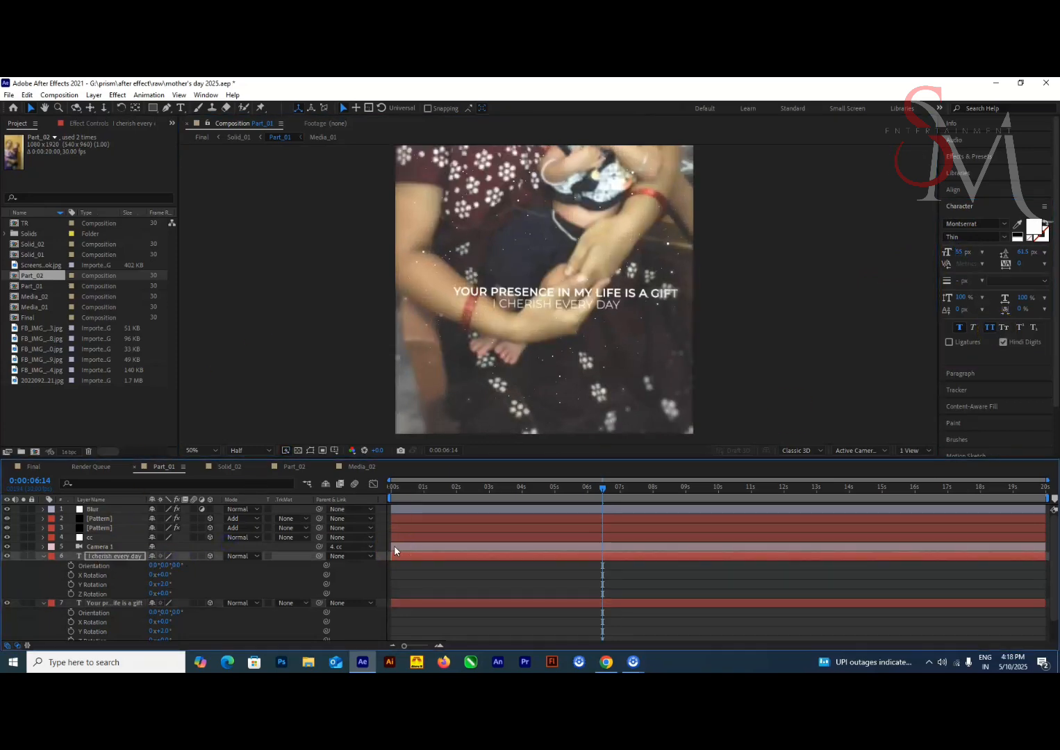
Set the Scale of both Part_02 text layers to 130%
left_click(295, 468)
left_click_drag(963, 252, 1054, 313)
left_click(164, 468)
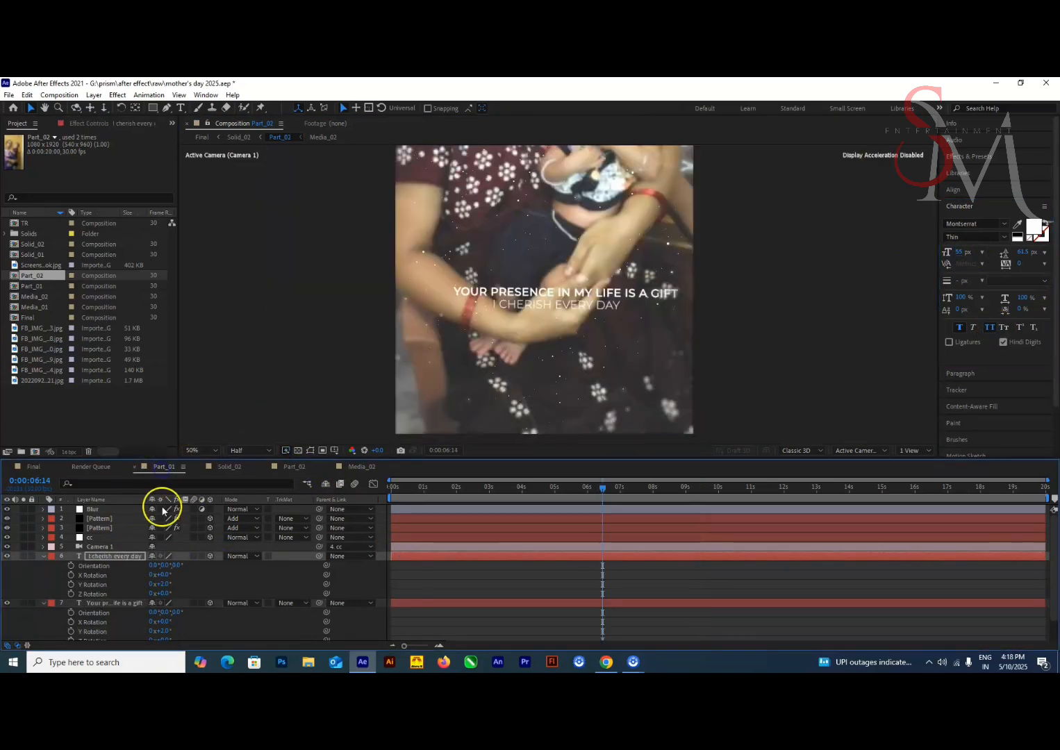
left_click(285, 467)
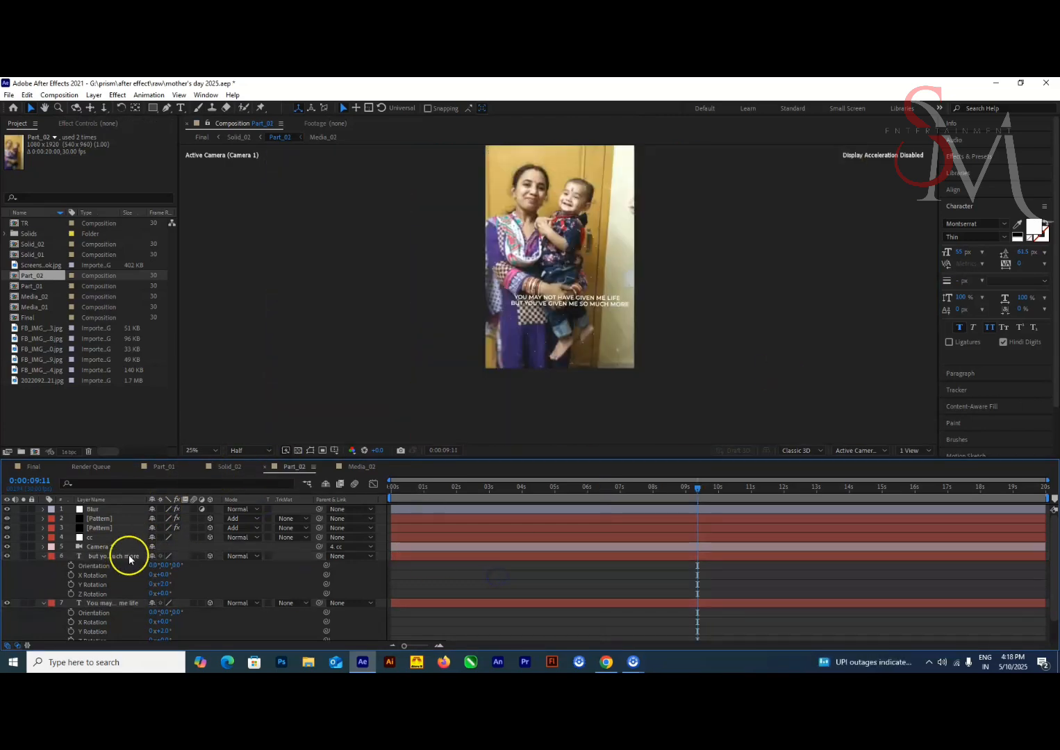
left_click(130, 556)
left_click(111, 604)
left_click(116, 556)
left_click(111, 605, "ctrl")
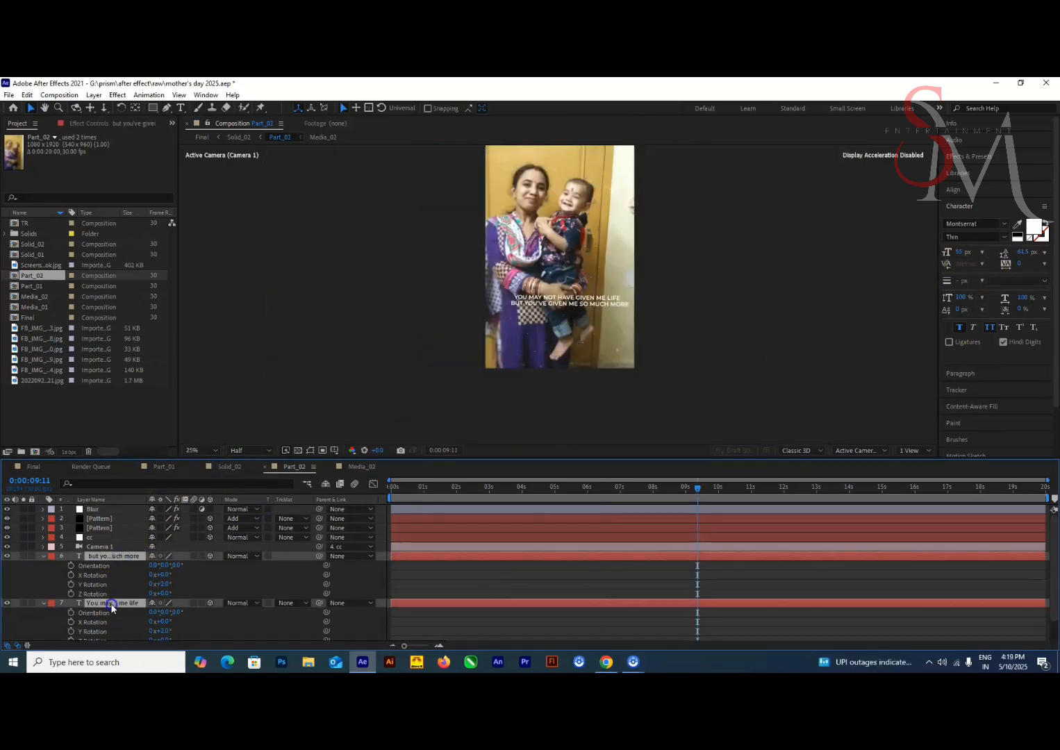
key("s")
scroll(549, 296, "up", 2)
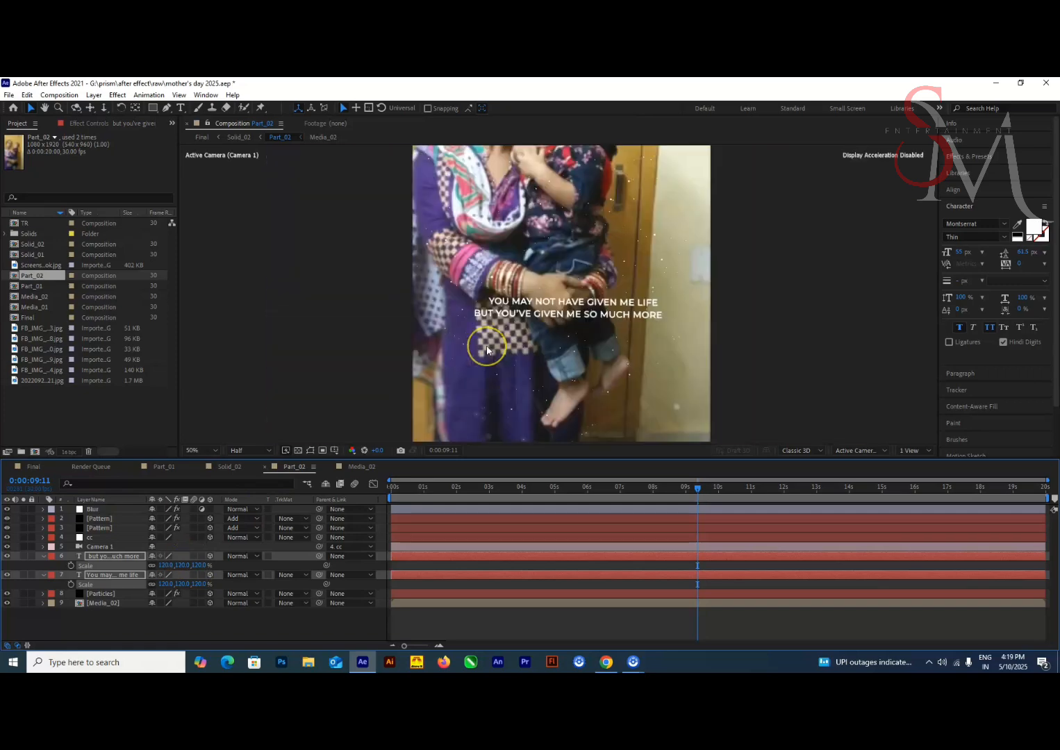
type("130")
key("Return")
left_click(125, 568)
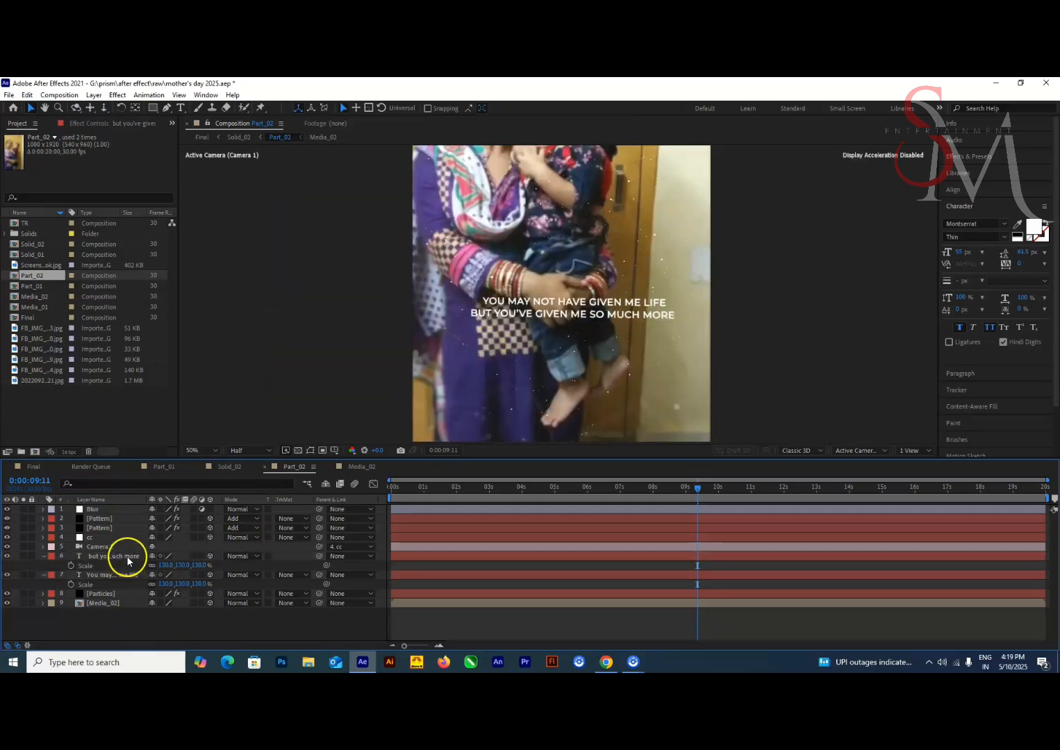
Turn off faux bold on the "but you've given me so much more" layer and nudge that line right to center it below the first
left_click(125, 559)
left_click(105, 575)
left_click(97, 556)
left_click(959, 327)
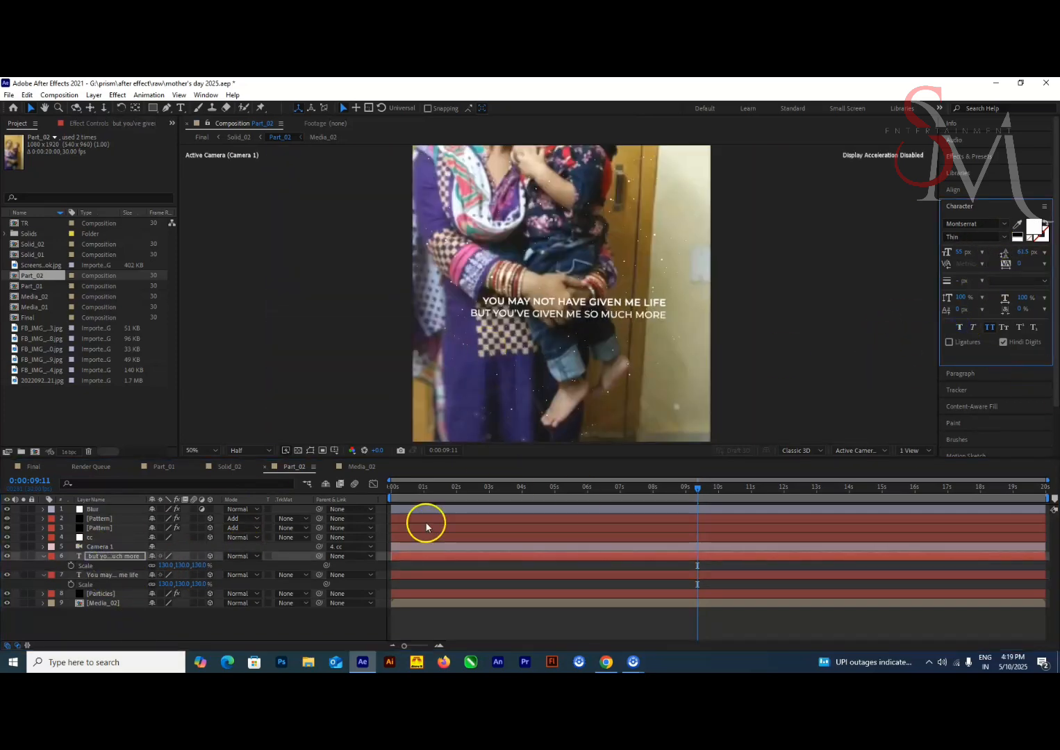
left_click(115, 575, "ctrl")
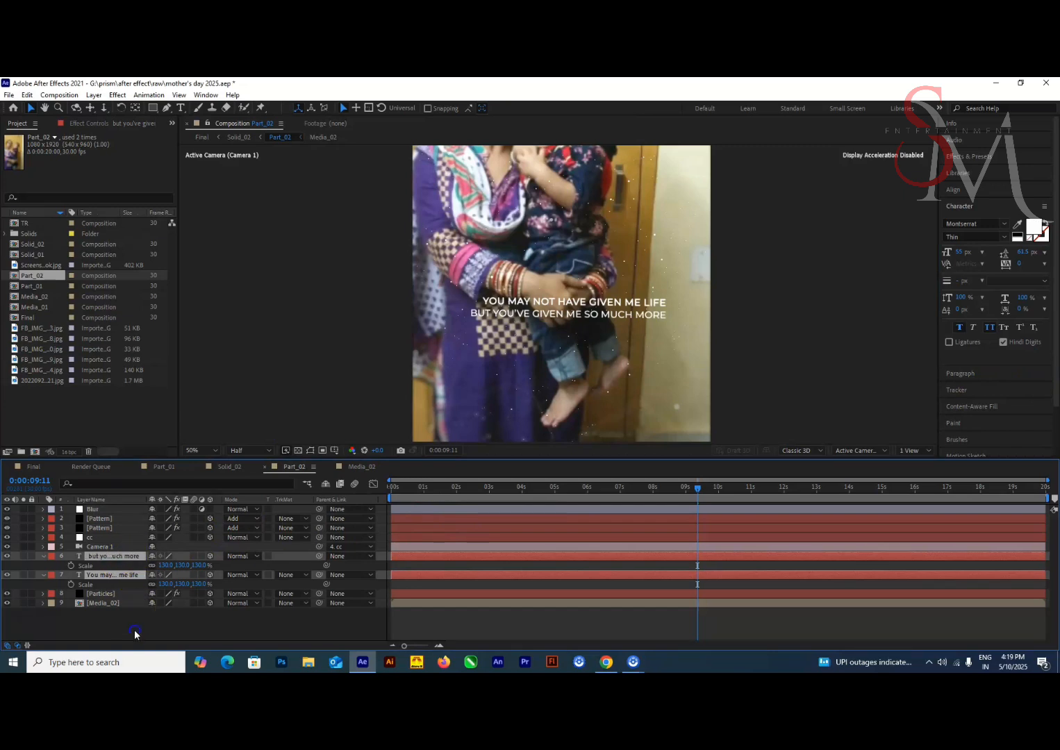
left_click(128, 557)
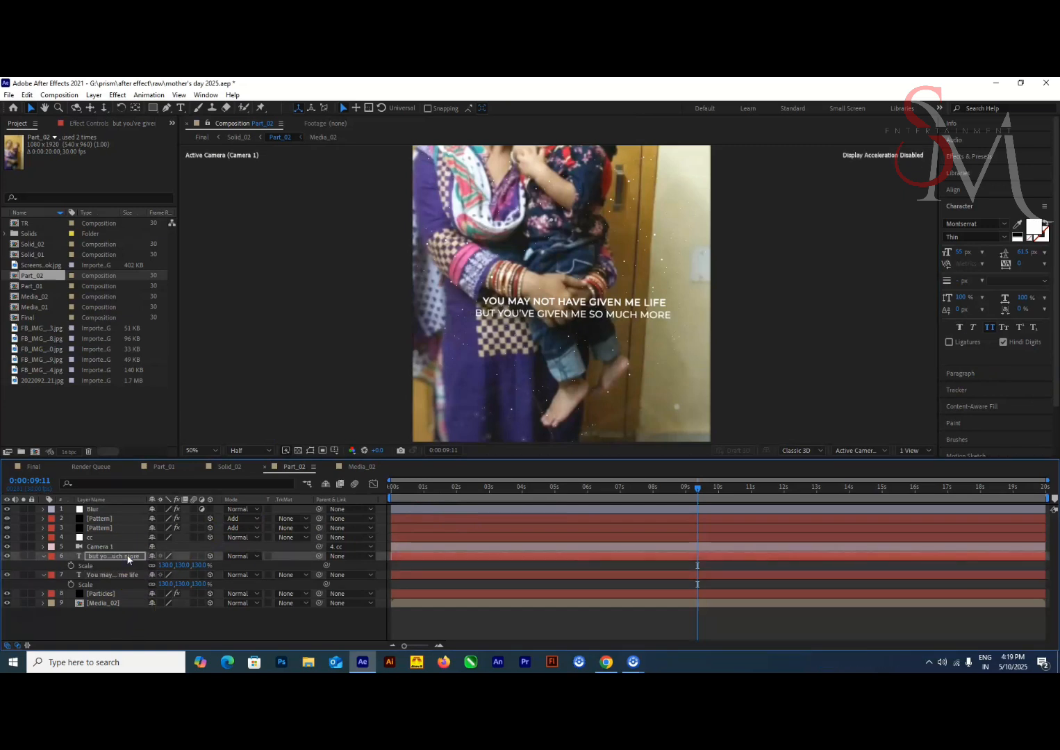
left_click(131, 631)
left_click(113, 575)
left_click(244, 618)
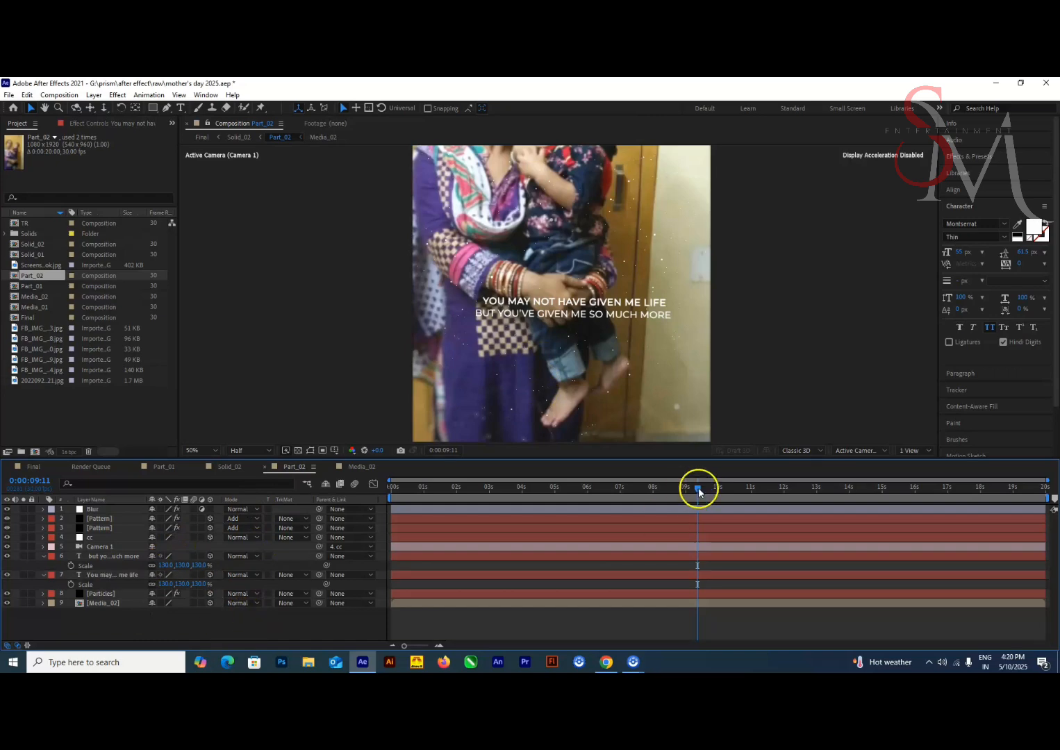
Check the Scale of both Part_01 text layers and shift the two lines slightly left to center them on the photo
left_click_drag(698, 489, 659, 511)
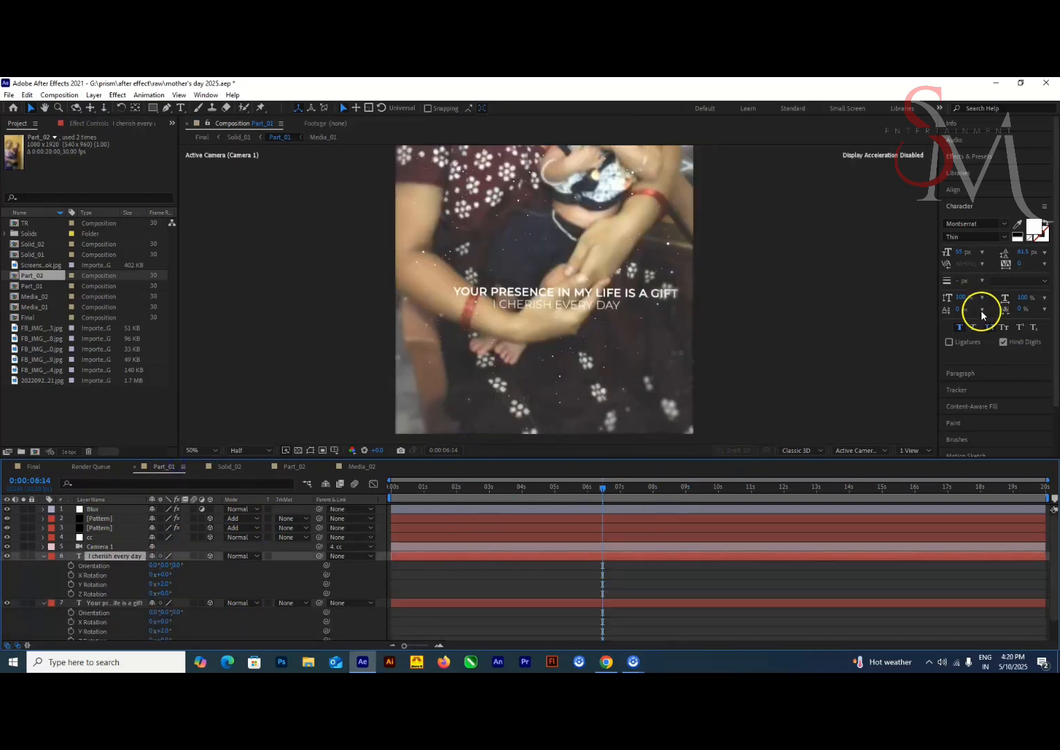
scroll(642, 444, "down", 2)
left_click(98, 603, "shift")
key("s")
left_click(201, 565)
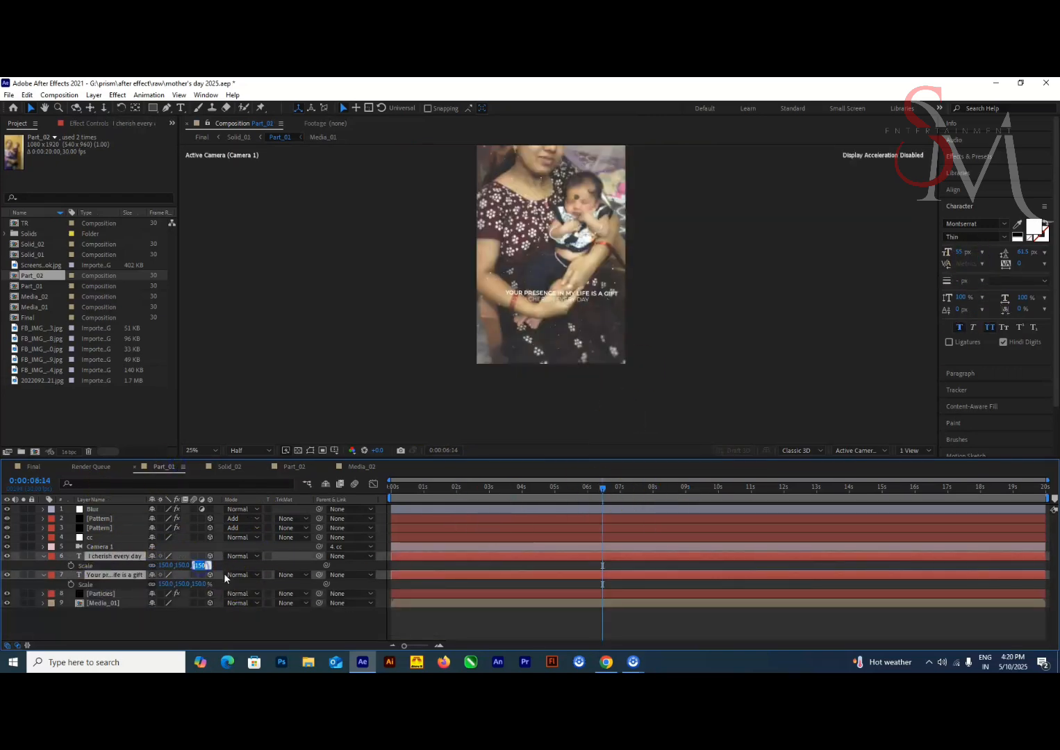
key("Return")
type("0")
left_click(545, 401)
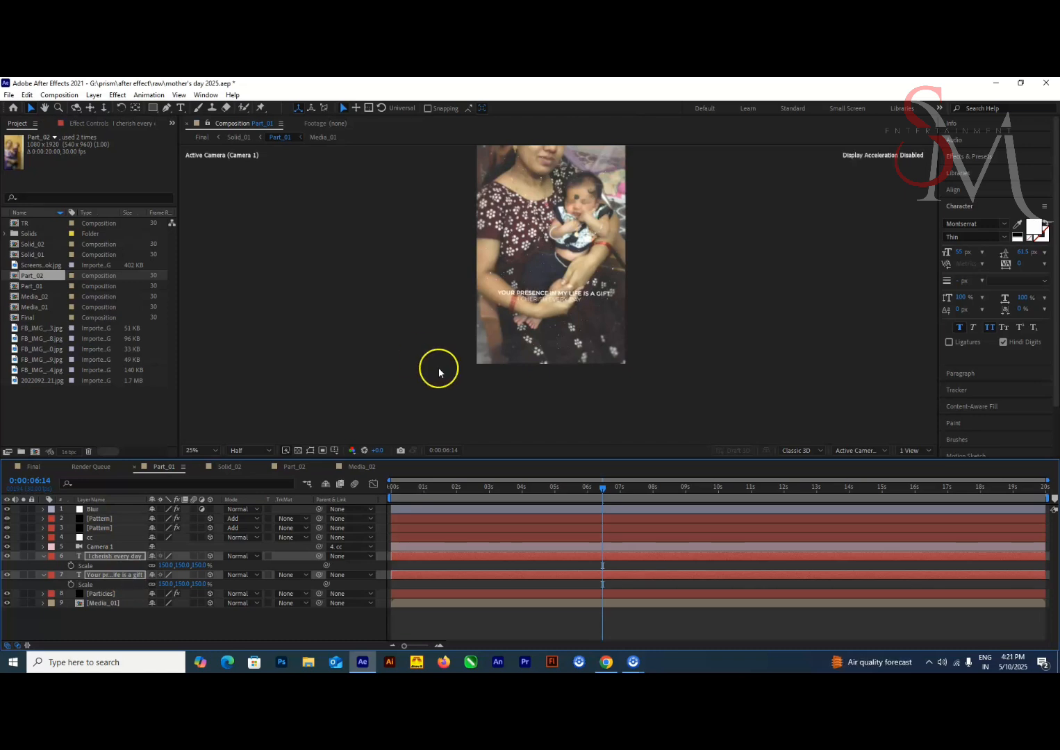
scroll(444, 354, "up", 2)
Set the Scale of both Part_02 text layers to 140%
left_click(294, 467)
left_click(112, 556)
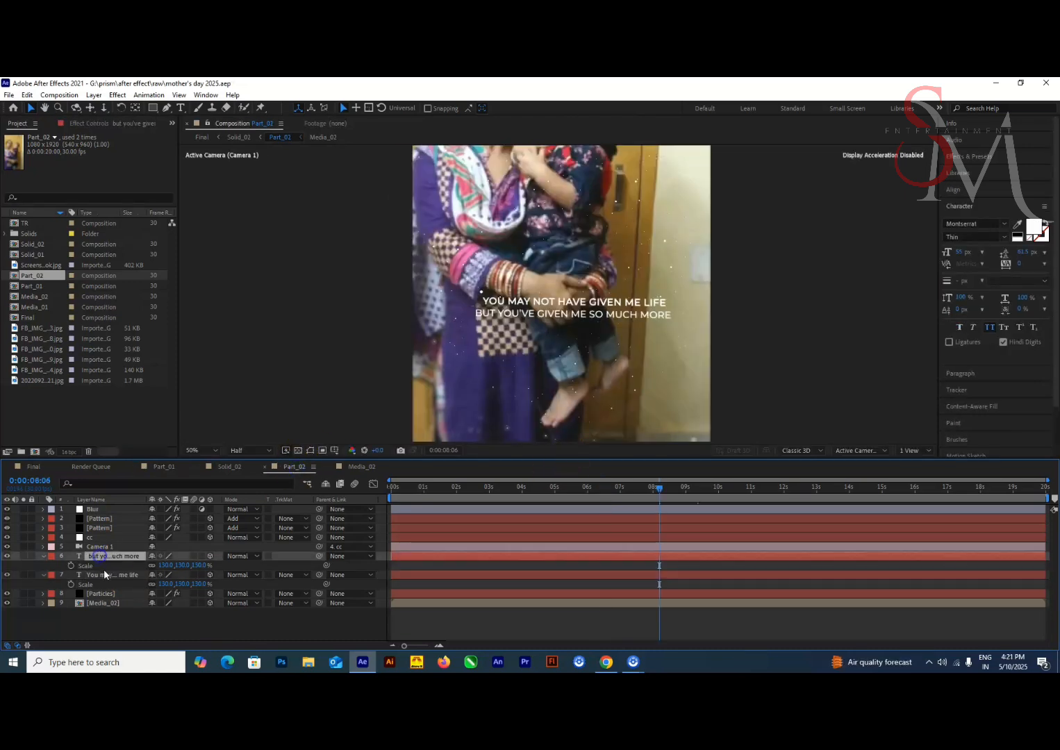
left_click(106, 575, "shift")
left_click(201, 566)
type("150")
key("Return")
left_click(201, 565)
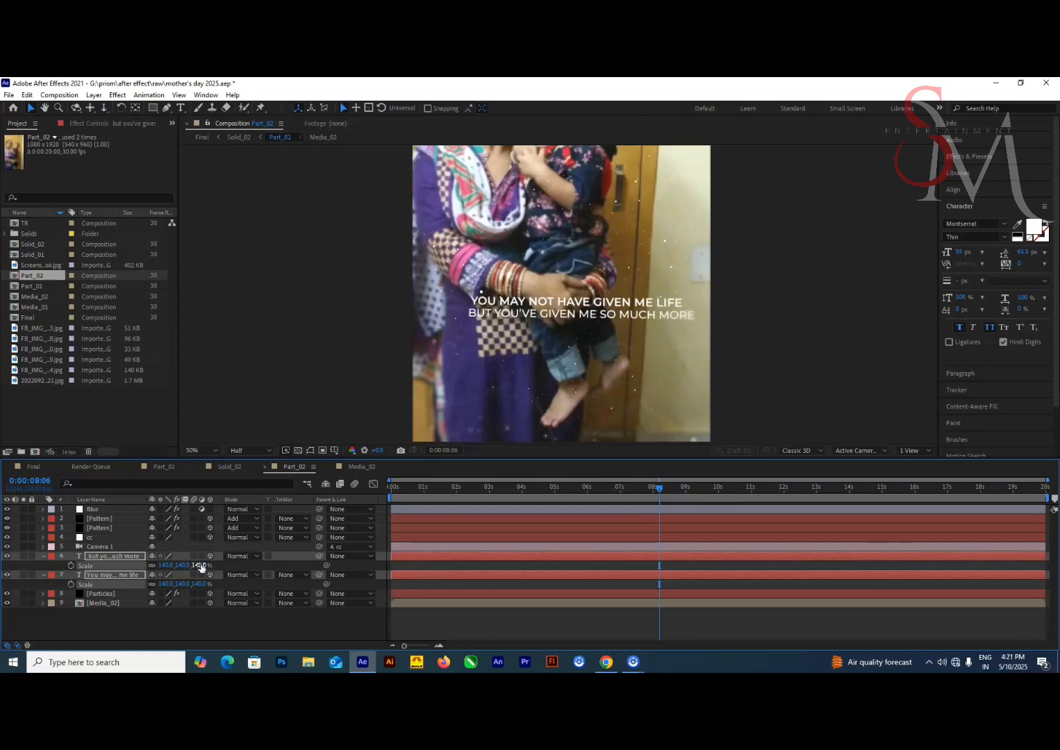
Shift both Part_02 text lines left to recenter them on the photo and check them along the timeline
key("space")
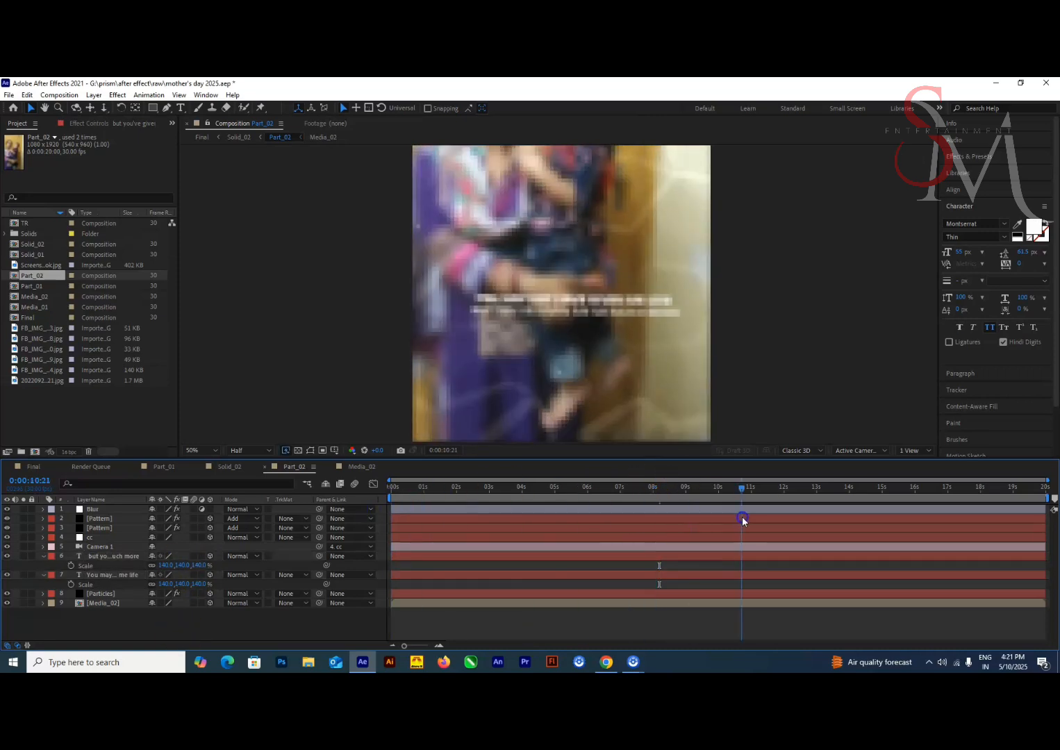
left_click(128, 576)
left_click(123, 557, "shift")
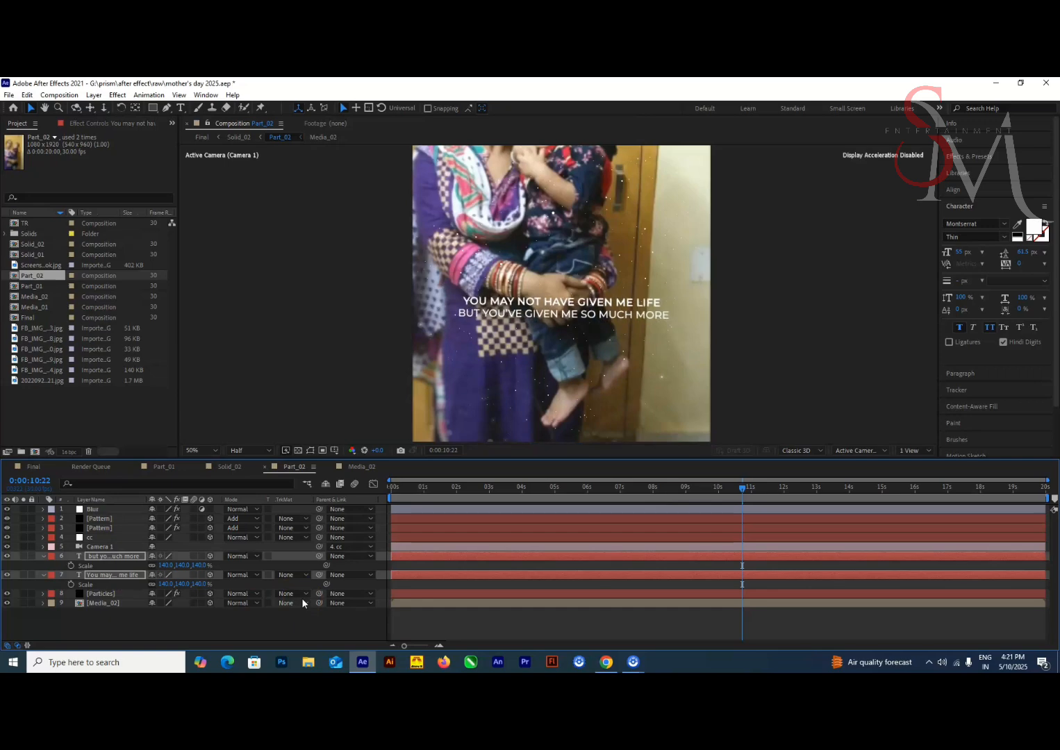
left_click(127, 575)
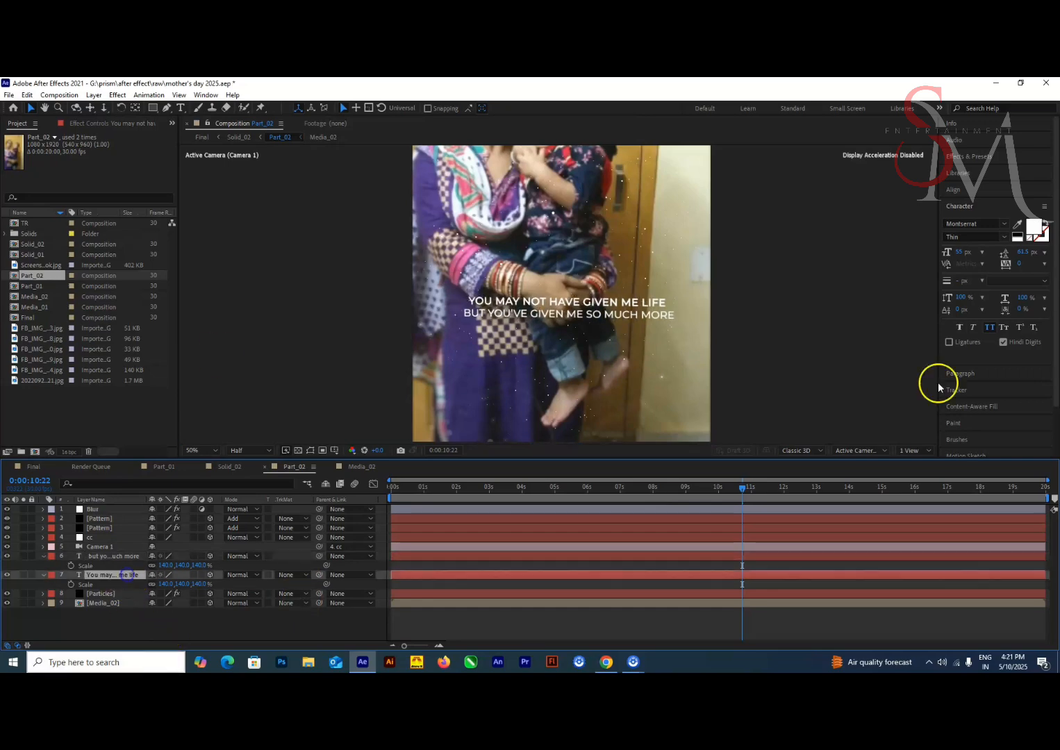
left_click(121, 557)
left_click_drag(743, 489, 698, 497)
left_click(196, 625)
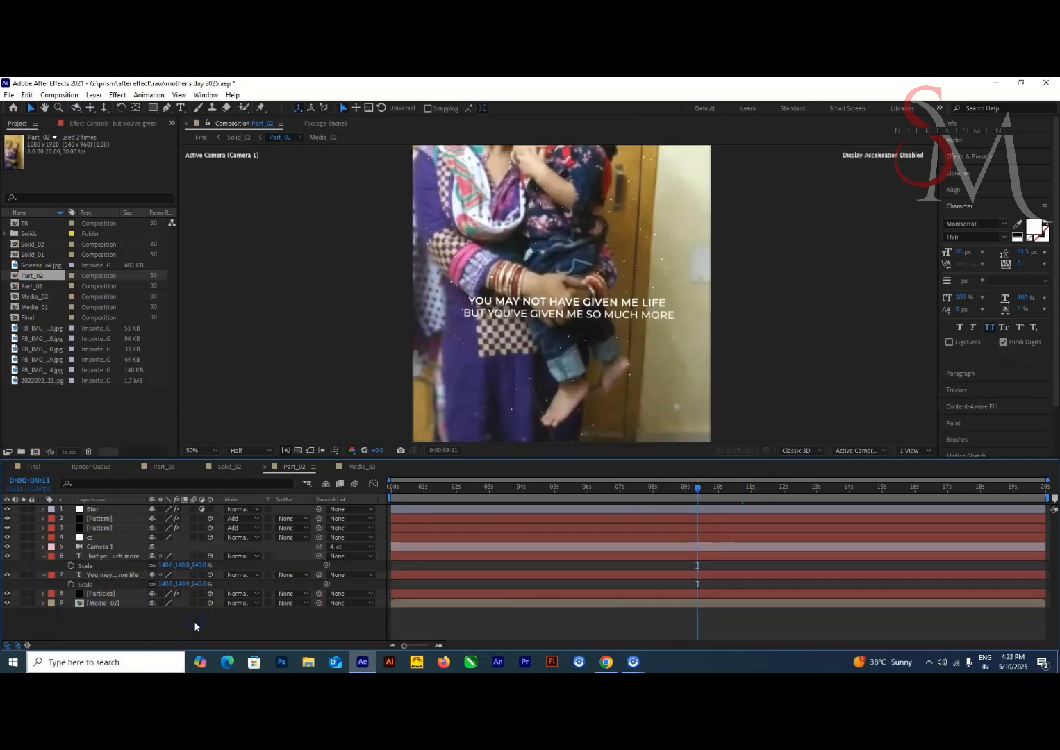
Duplicate the Solid_02 composition as Solid_03 and add it below Solid_02 in the Final composition
left_click(34, 467)
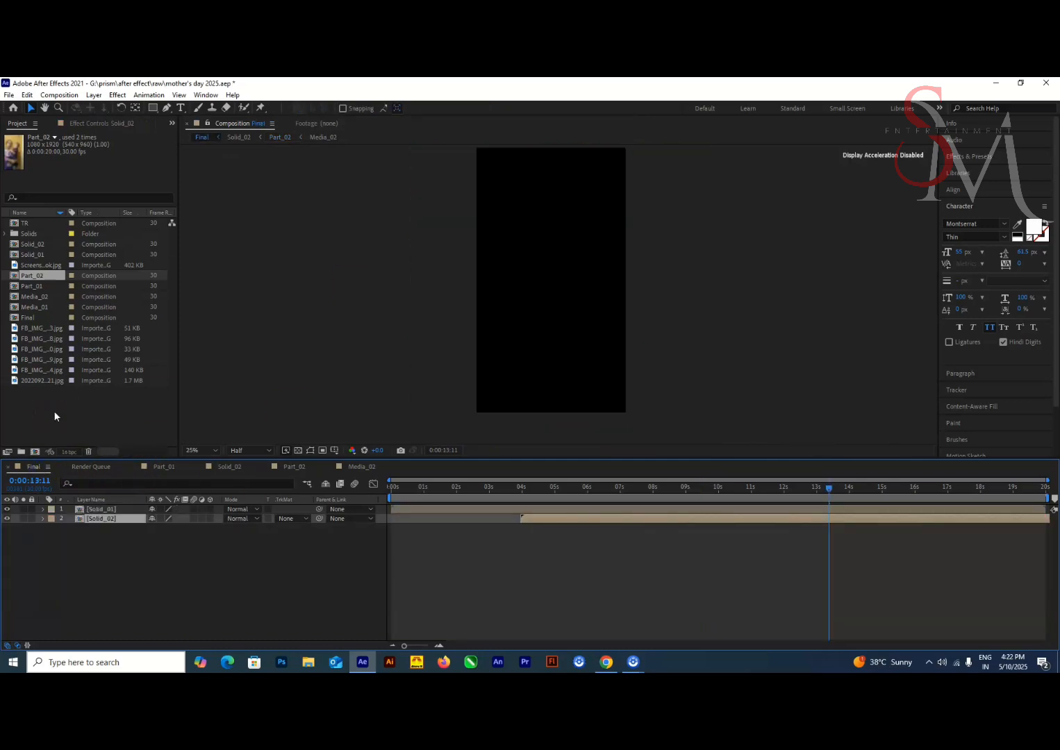
left_click(64, 247)
key("ctrl+d")
left_click(206, 209)
left_click_drag(829, 489, 652, 505)
left_click_drag(33, 245, 80, 533)
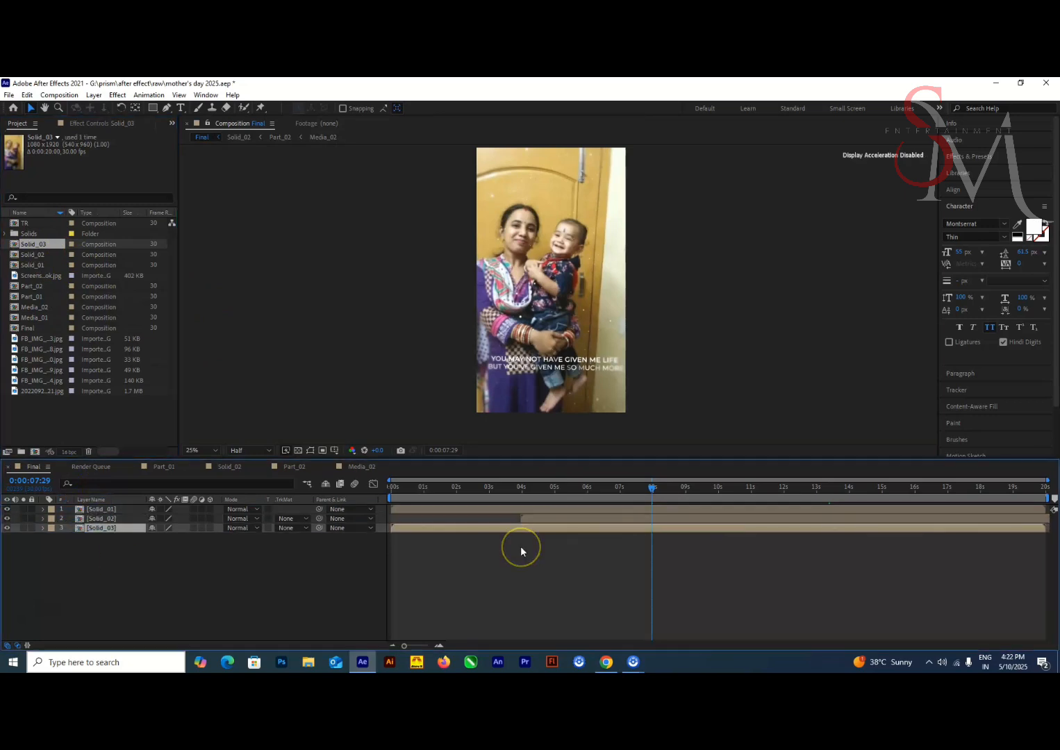
Move the Solid_03 layer in time so it starts near the 8-second mark, and check the transition
key("bracketleft")
mouse_move(655, 492)
left_mouse_down()
mouse_move(702, 504)
mouse_move(691, 521)
mouse_move(670, 506)
mouse_move(685, 498)
mouse_move(502, 514)
mouse_move(658, 509)
mouse_move(686, 506)
mouse_move(685, 494)
mouse_move(701, 529)
mouse_move(668, 494)
left_mouse_up()
key("bracketleft")
key("bracketleft")
left_click_drag(700, 529, 677, 530)
left_click_drag(668, 493, 775, 495)
Duplicate Part_02 as Part_03 and replace both Part_02 layers inside Solid_03 with it
double_click(736, 530)
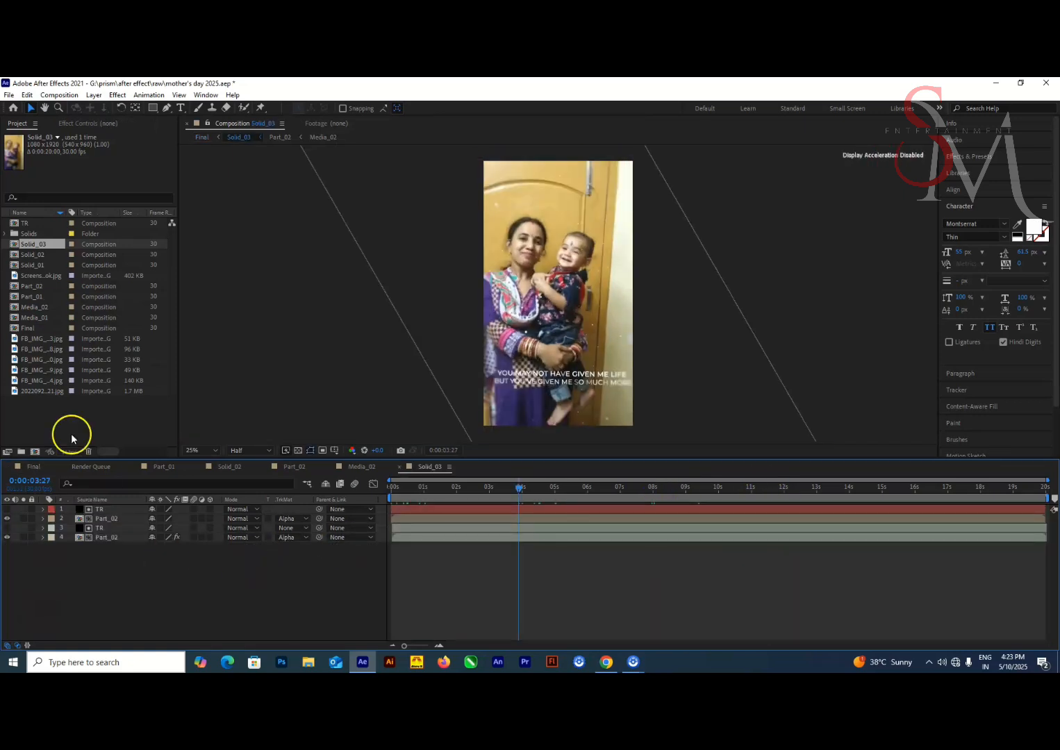
left_click(44, 287)
key("ctrl+d")
left_click(102, 538)
left_click(104, 519, "ctrl")
left_click_drag(43, 286, 122, 578)
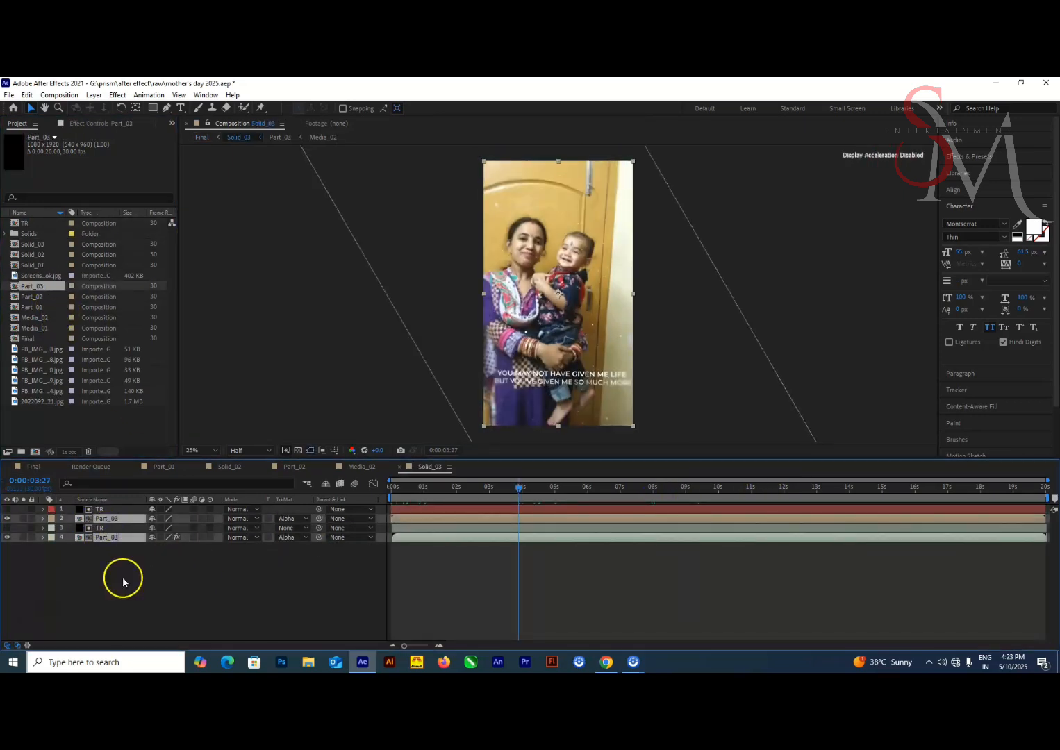
Duplicate Media_02 as Media_03 and replace the Media_02 layer inside Part_03 with it
double_click(110, 538)
left_click(42, 318)
key("ctrl+d")
left_click(109, 604)
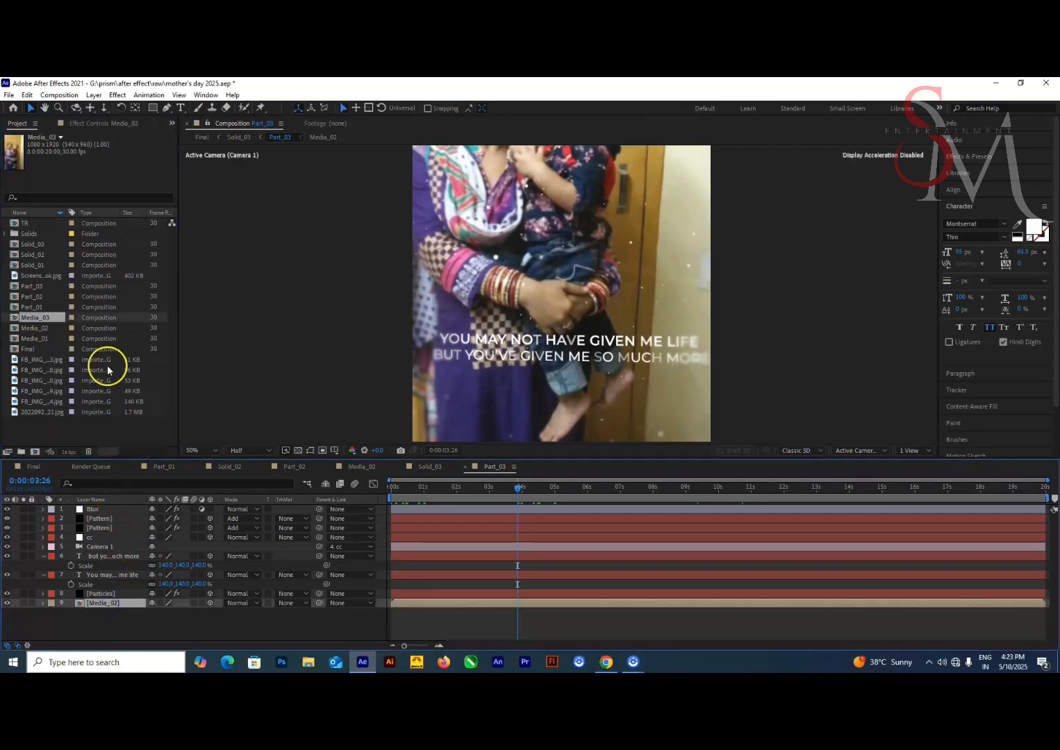
left_click_drag(51, 318, 86, 605)
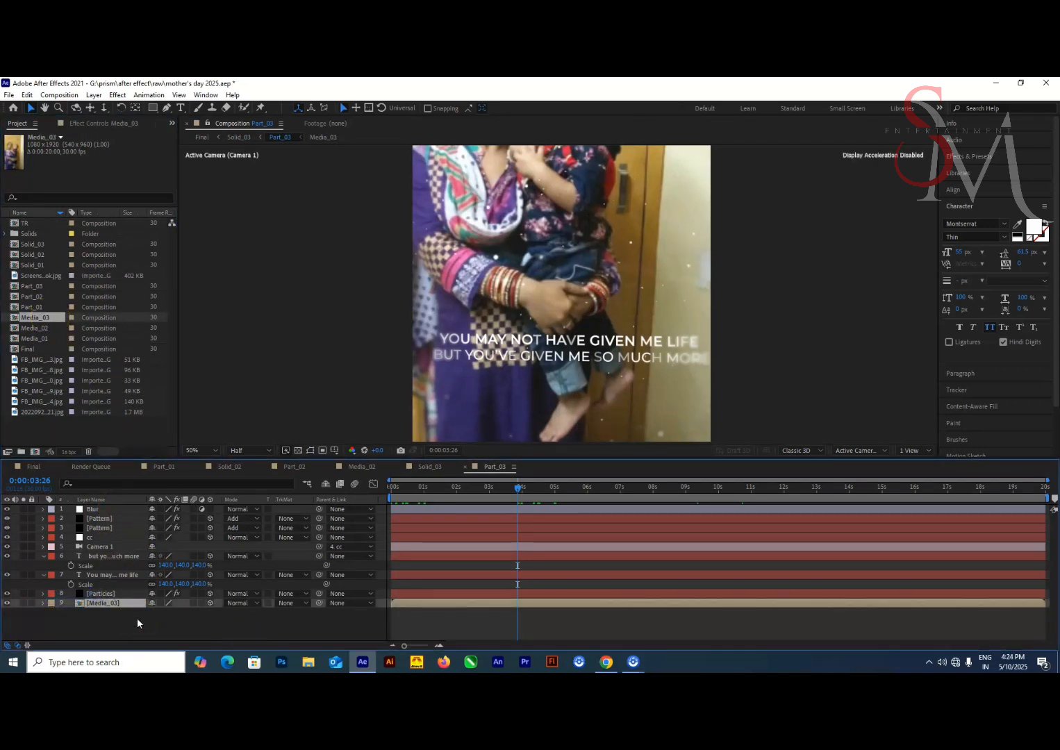
Replace the photo in Media_03 with the 720 x 1280 image ending in 3124.jpg and adjust its scale to fill the frame
left_click_drag(520, 492, 494, 494)
left_click(541, 498)
left_click(93, 475)
left_click(119, 602)
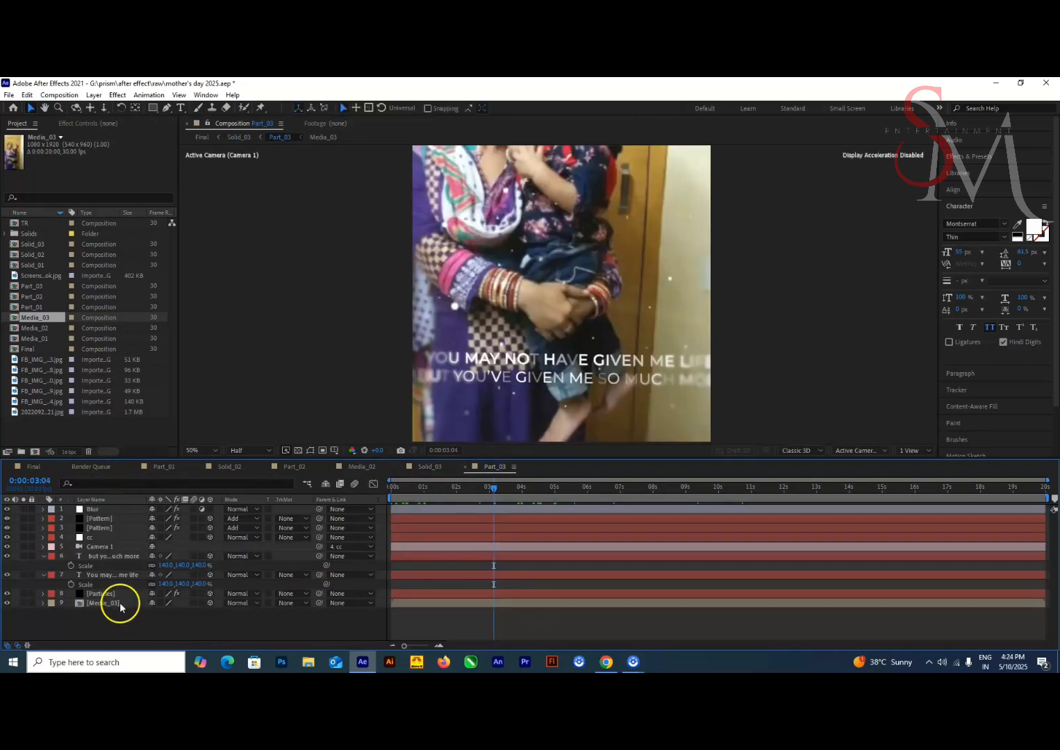
left_click(104, 595)
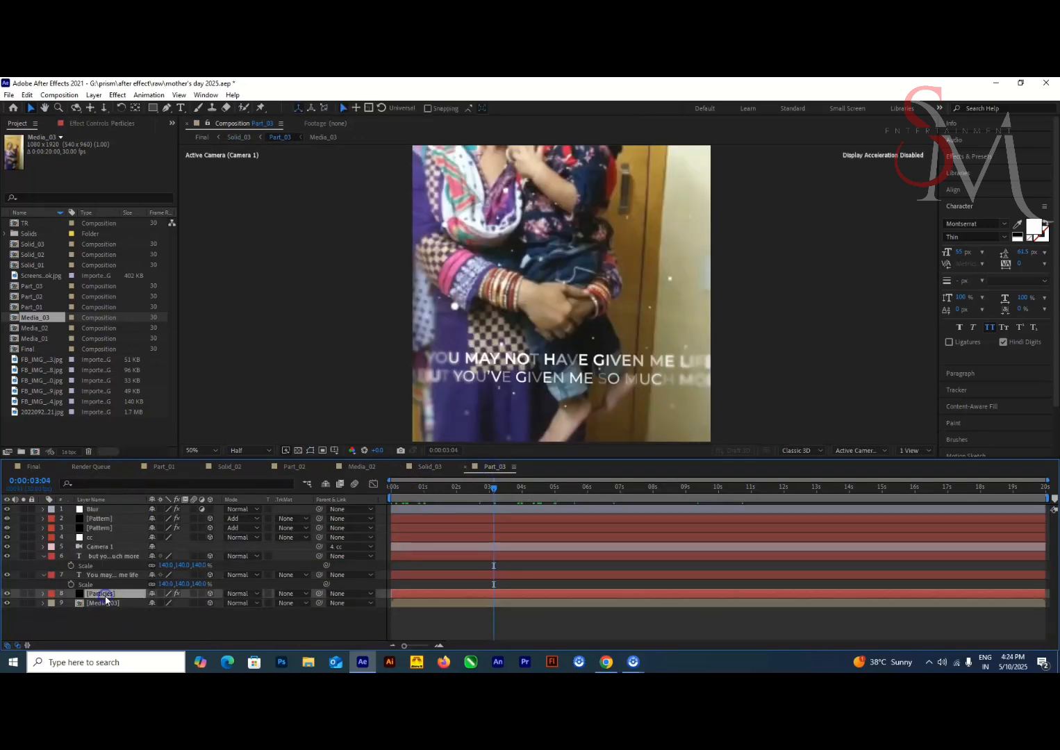
double_click(104, 604)
left_click(118, 510)
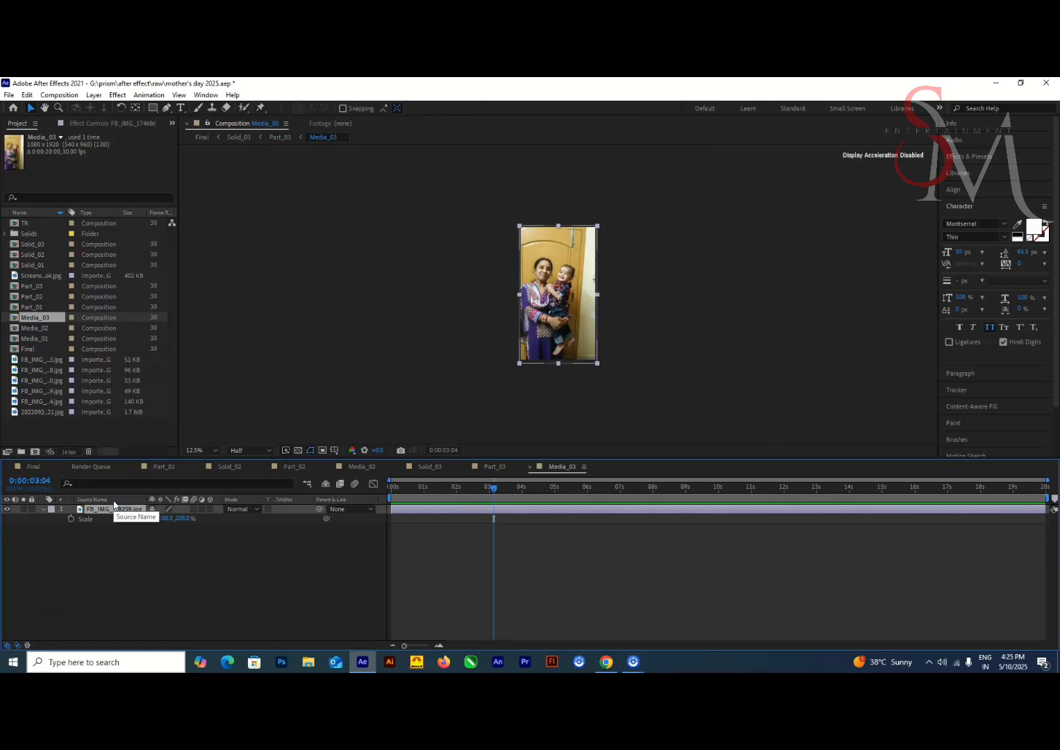
left_click(33, 403)
left_click_drag(44, 403, 115, 510)
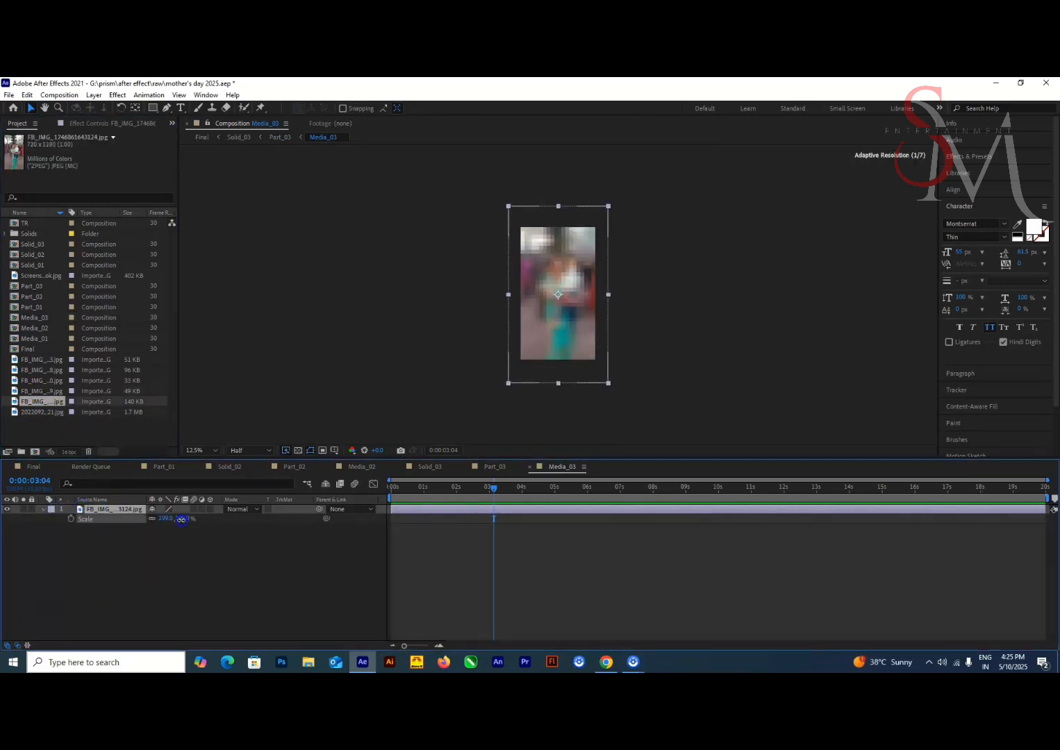
Paste the quote into the first Part_03 text layer and cut everything after "You may not have given me life,"
left_click(494, 466)
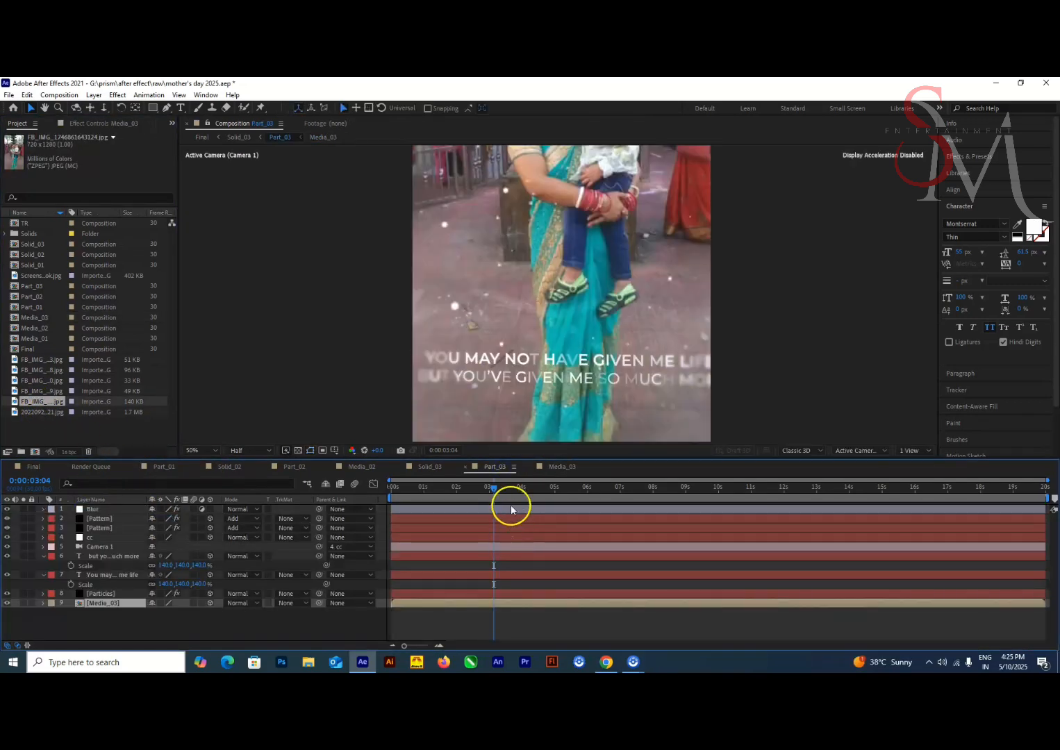
double_click(133, 575)
type("YOU MAY NOT HAVE GIVEN ME LIFE, BUT YOU'VE GIVEN ME SO MUCH MORE")
mouse_move(685, 488)
left_mouse_down()
mouse_move(689, 498)
mouse_move(702, 492)
left_mouse_up()
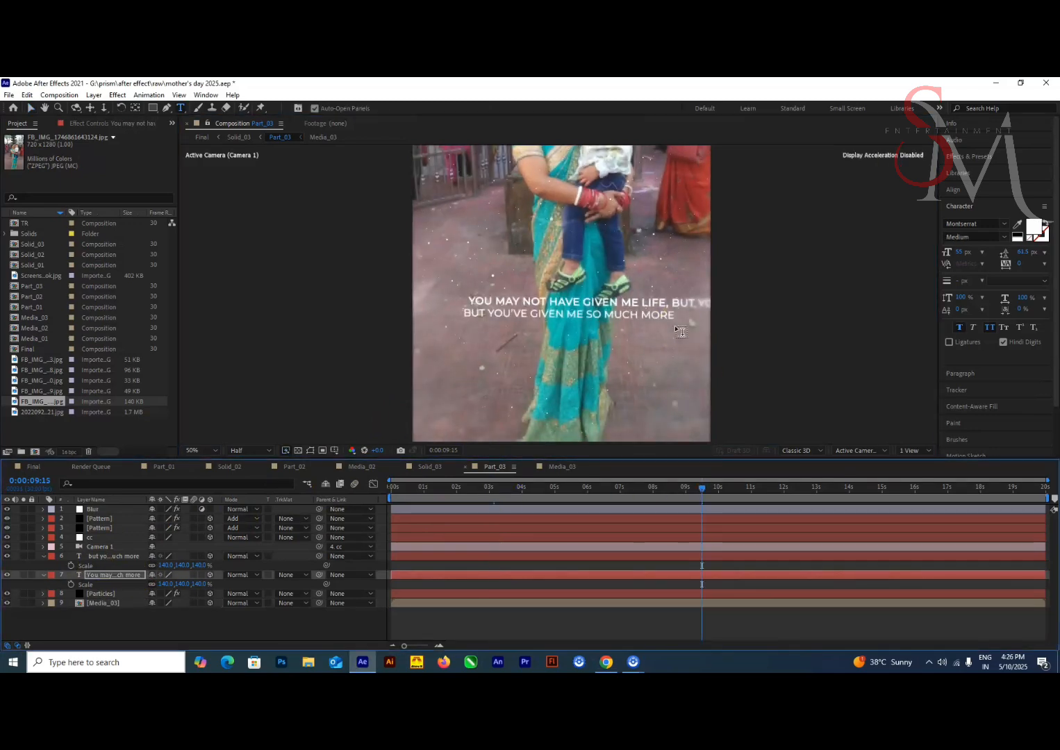
left_click_drag(674, 303, 707, 388)
key("ctrl+x")
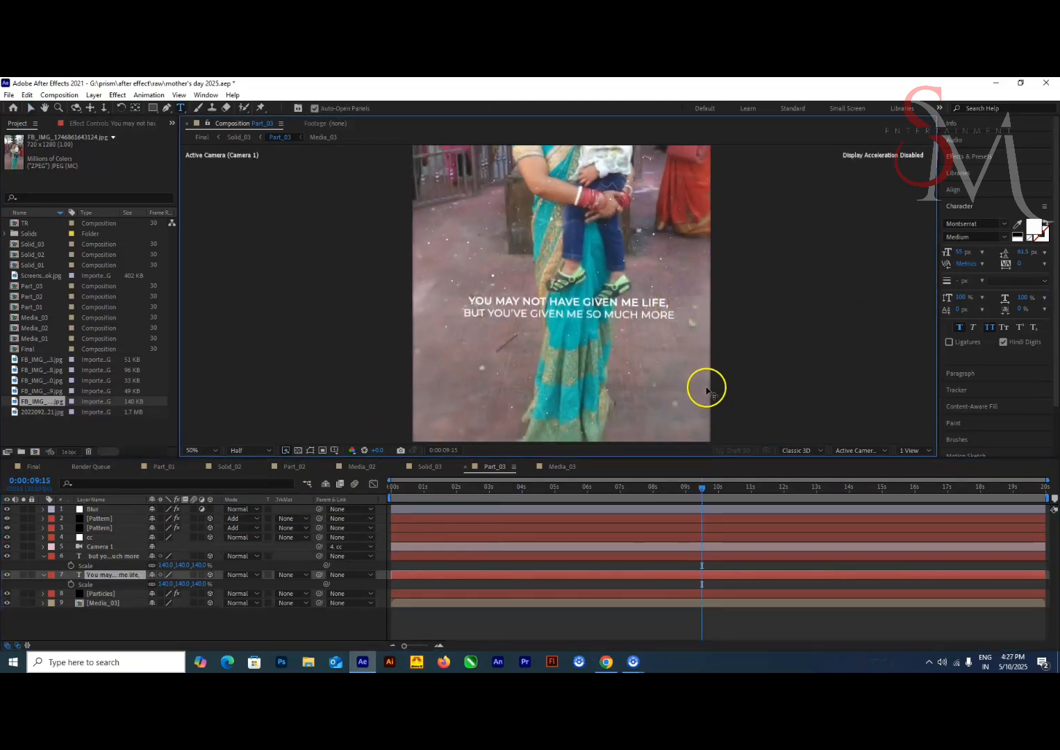
Remove the trailing comma from the first Part_03 text line and try pasting text into the second line
key("BackSpace")
key("BackSpace")
double_click(114, 557)
key("ctrl+v")
left_click(170, 599)
key("ctrl+z")
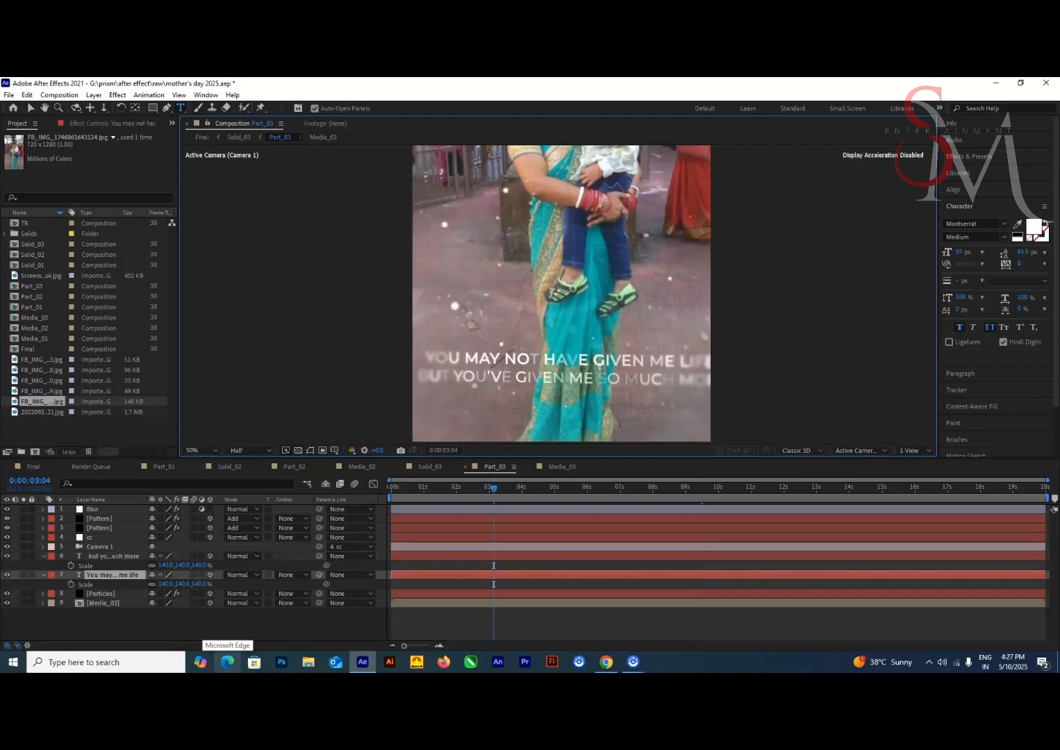
Compare the quote in Solid_02 with the one used in Part_03
left_click(111, 603)
left_click(430, 467)
left_click(229, 467)
left_click_drag(495, 491, 546, 510)
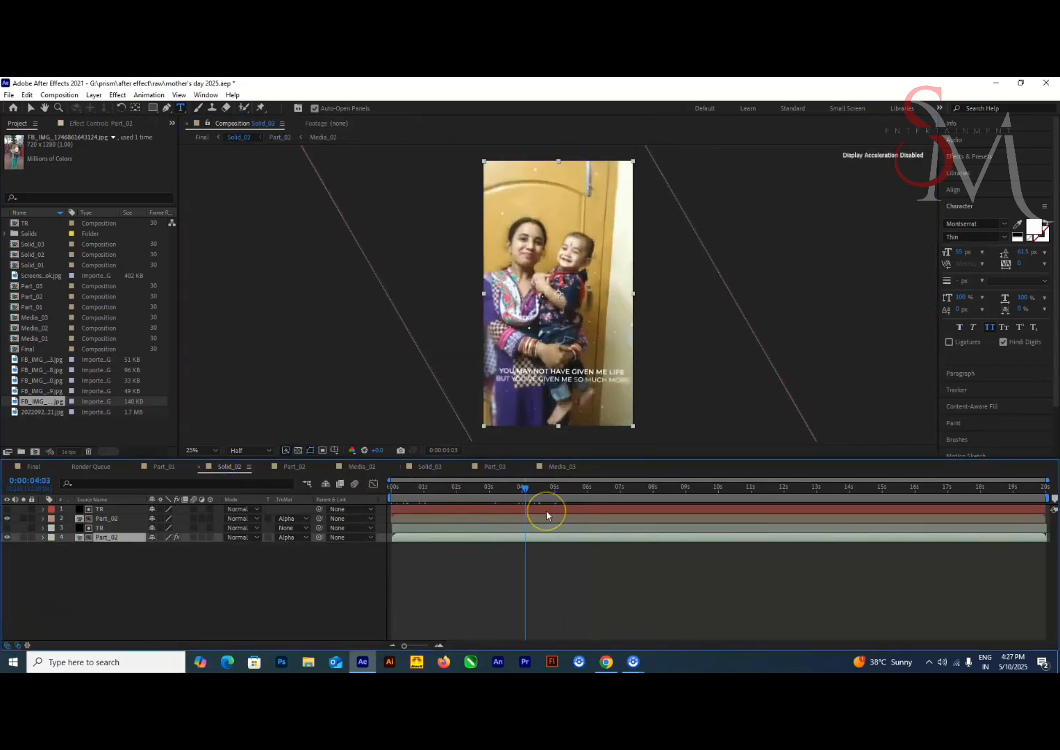
left_click(561, 467)
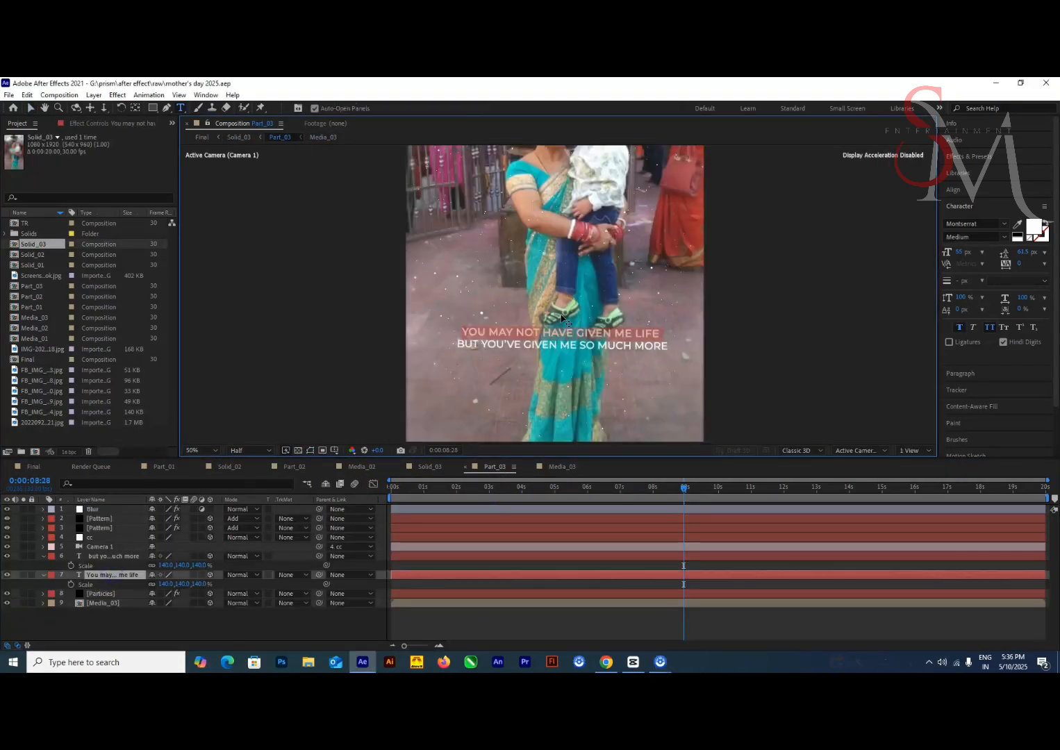
Change the Part_03 text lines to "You carry so many roles with grace" and "but being my mum is your finest"
left_click(663, 345)
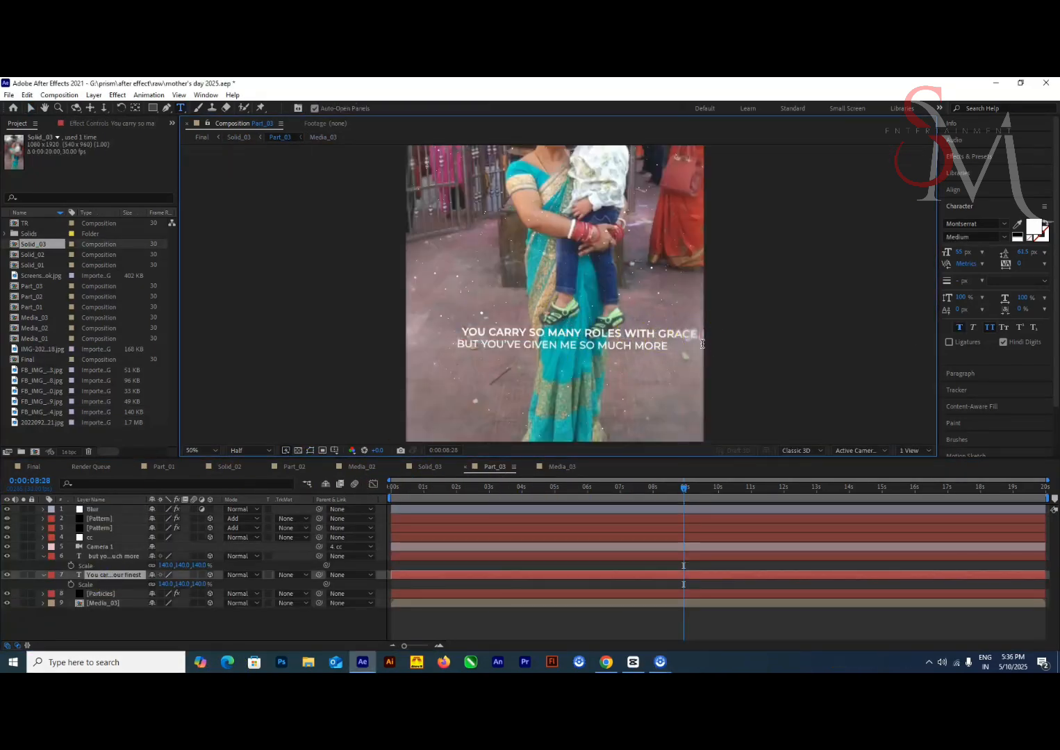
double_click(113, 557)
key("ctrl+v")
left_click(113, 576)
key("shift+Left")
key("shift+Left")
key("shift+Left")
key("shift+Left")
key("Right")
key("Right")
key("Right")
key("Right")
key("Right")
left_click(114, 557)
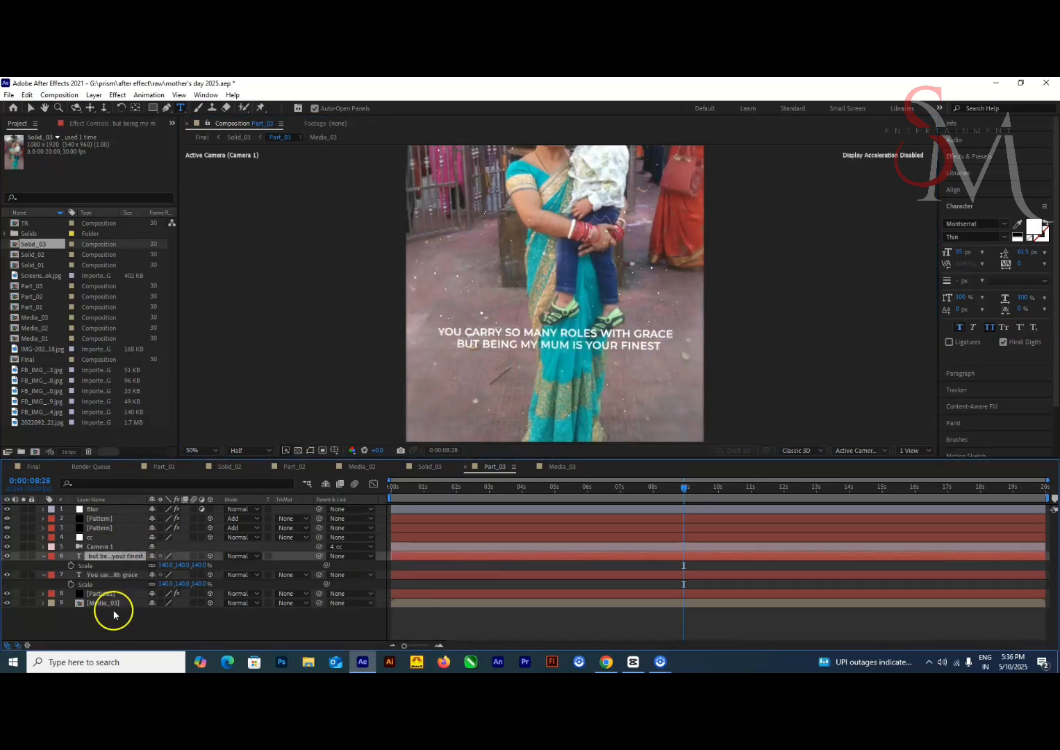
Preview the Part_03 animation from the start and check the quote at about 7 seconds
left_click(115, 617)
key("Home")
scroll(555, 293, "down", 2)
left_click(34, 109)
key("space")
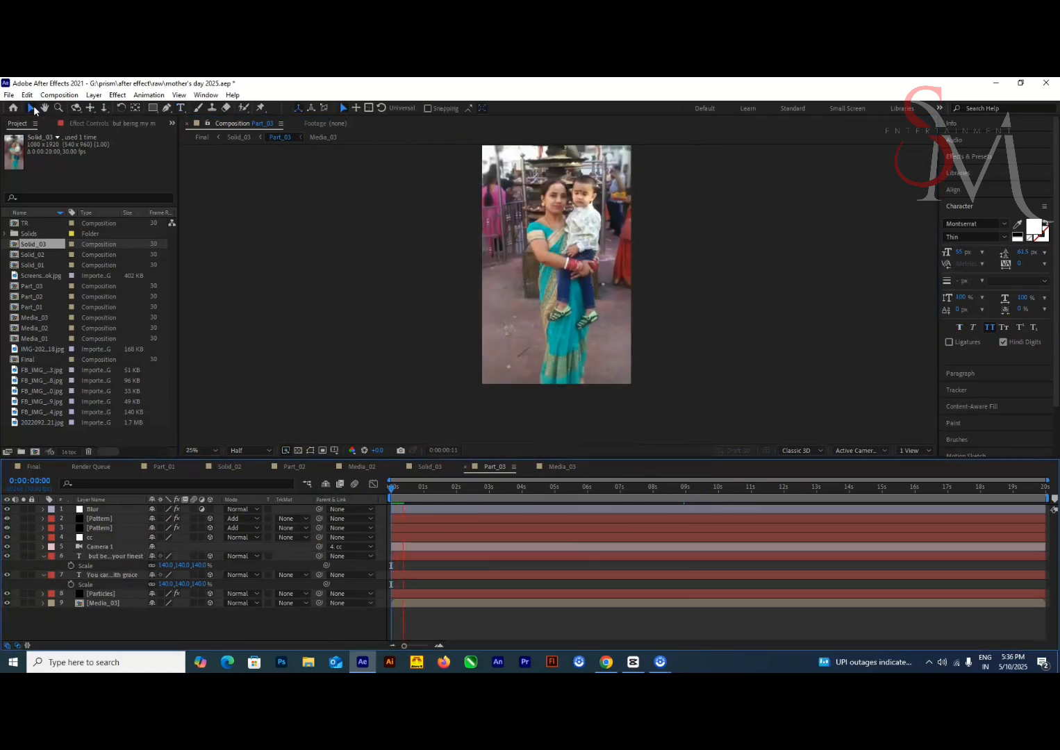
key("Page_Down")
key("Page_Down")
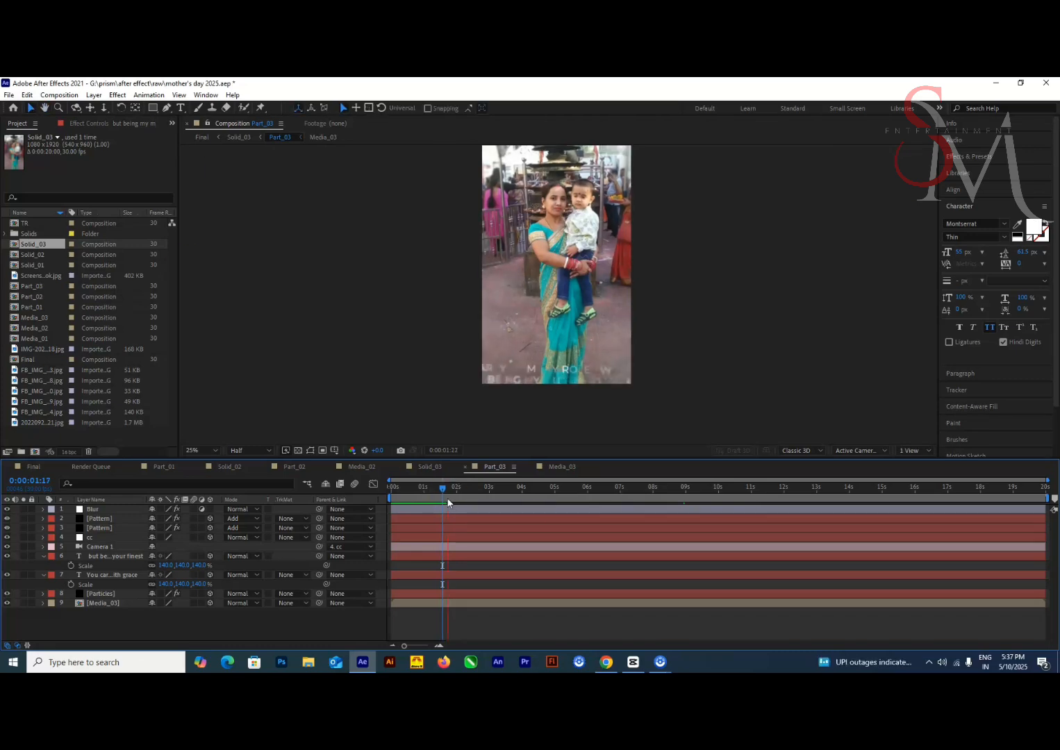
left_click_drag(479, 493, 629, 492)
Duplicate Solid_03 as Solid_04, start it at 12:01 in the Final composition and extend Final to 30 seconds
left_click(45, 249)
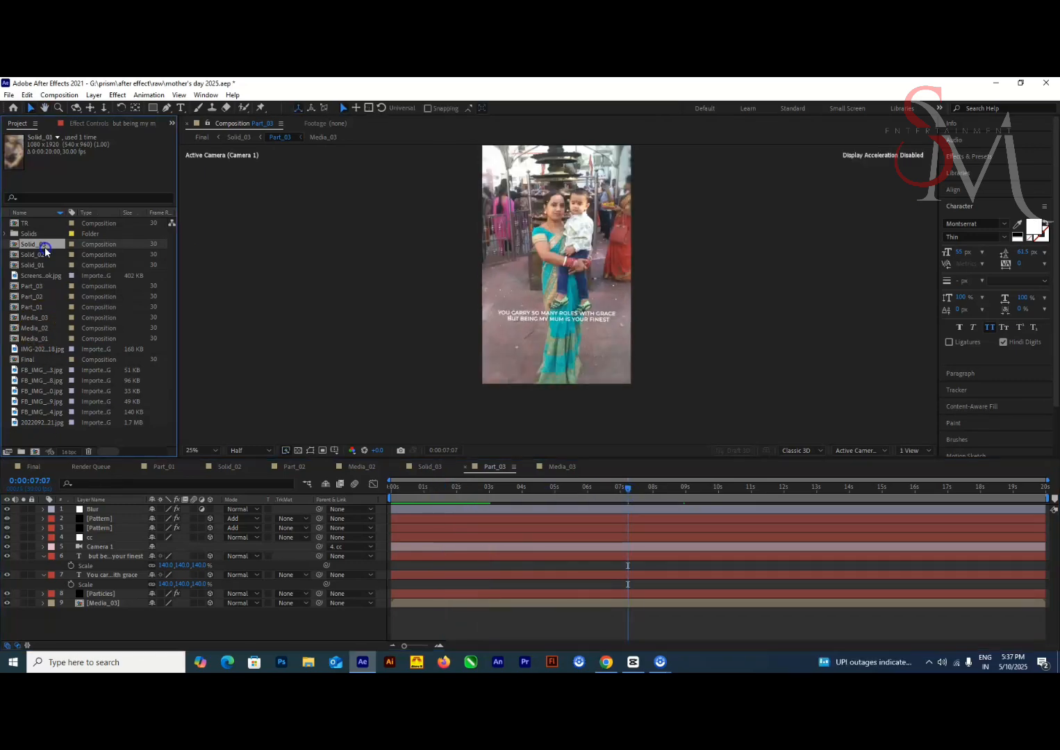
left_click(16, 472)
left_click_drag(888, 489, 785, 489)
key("ctrl+k")
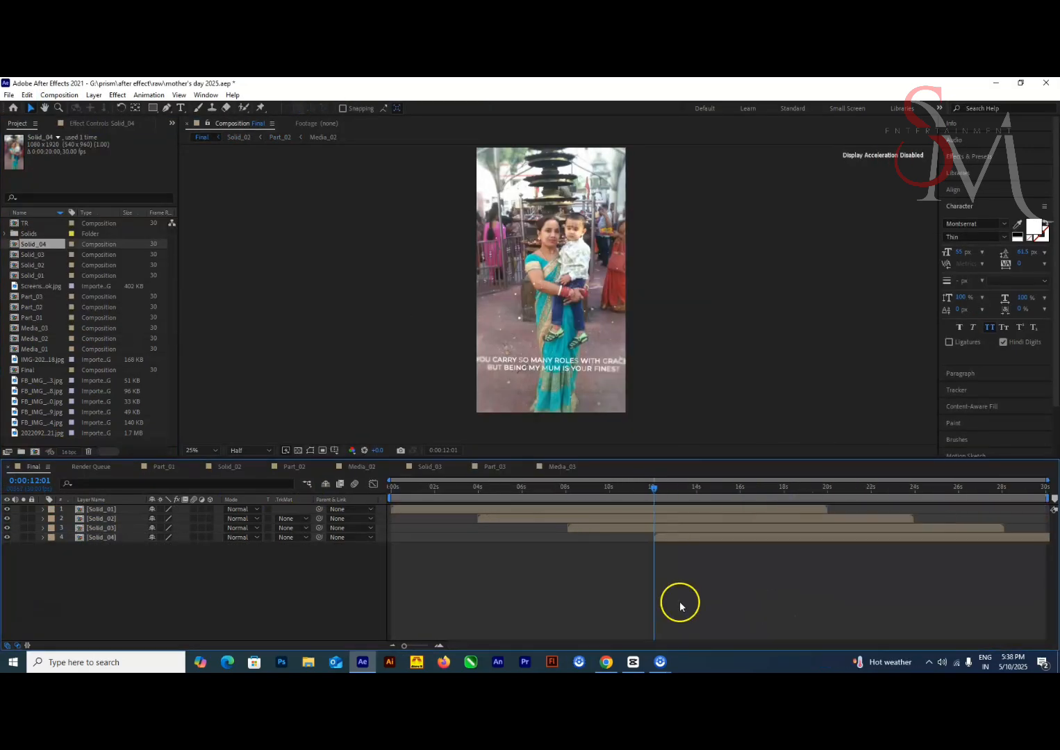
Duplicate Part_03 as Part_04 and replace both Part_03 layers inside Solid_04 with it
double_click(106, 538)
left_click(106, 519)
left_click(106, 538, "ctrl")
left_click_drag(39, 298, 121, 522)
double_click(121, 521)
Duplicate Media_03 as Media_04 for Part_04 and replace its photo with the image ending in 4173.jpg
left_click(51, 339)
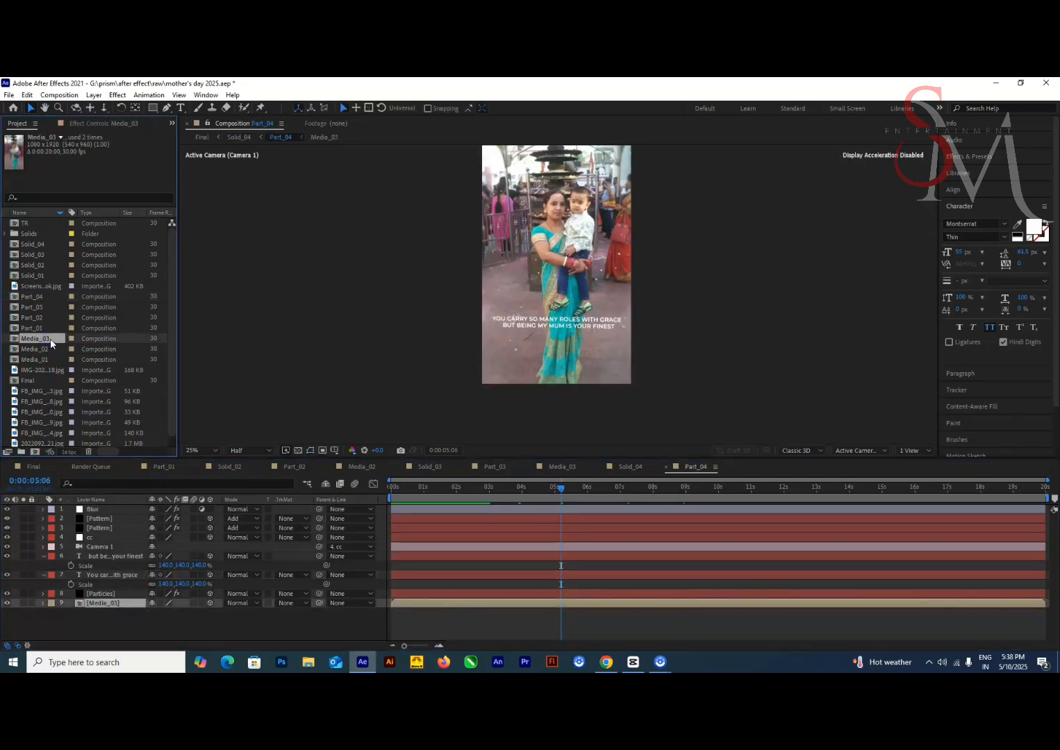
key("ctrl+d")
double_click(108, 601)
left_click(42, 412)
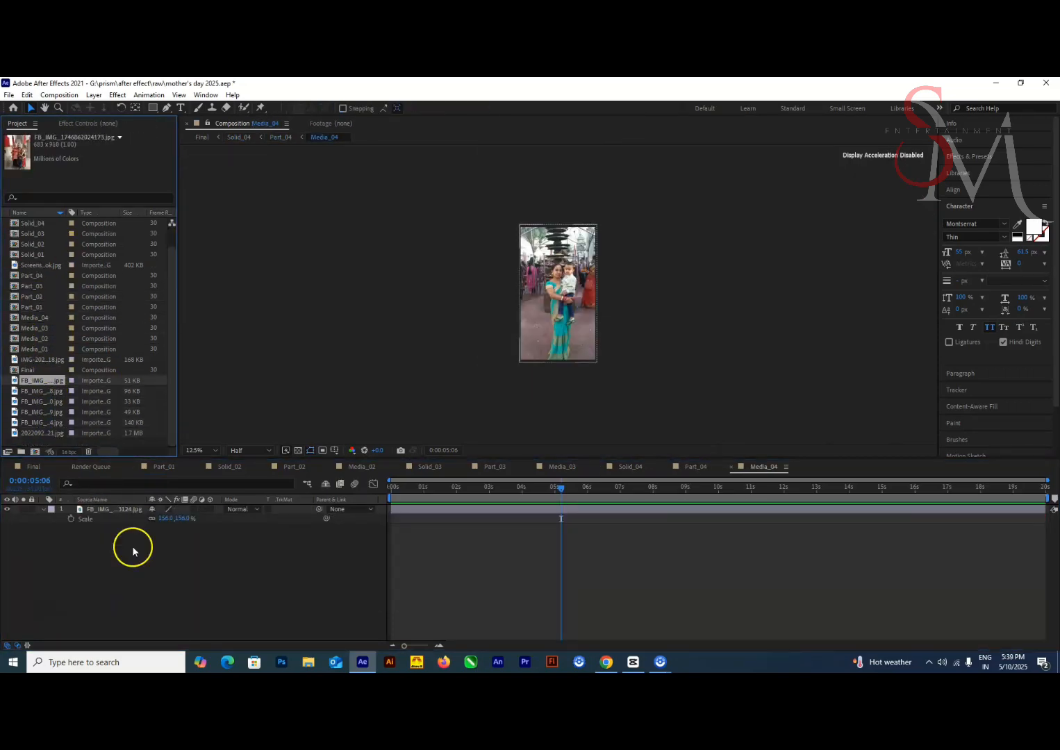
left_click_drag(133, 548, 96, 510)
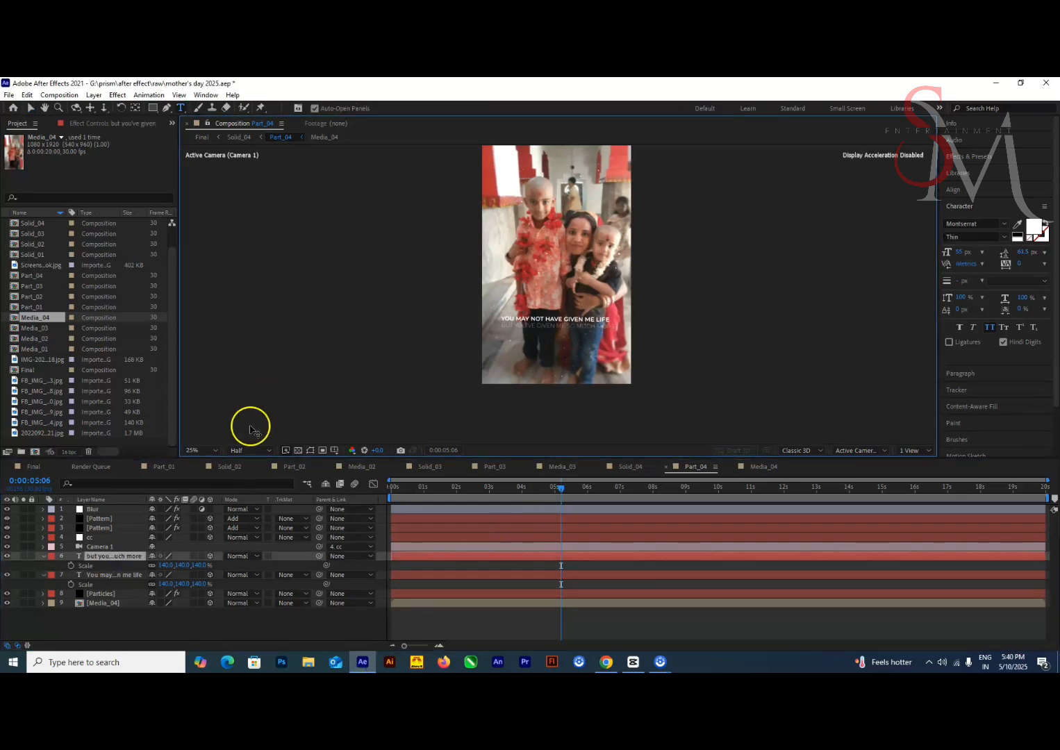
Set the second Part_04 text line, "but you've given me so much more", to Montserrat Light at 50 px
key("period")
key("period")
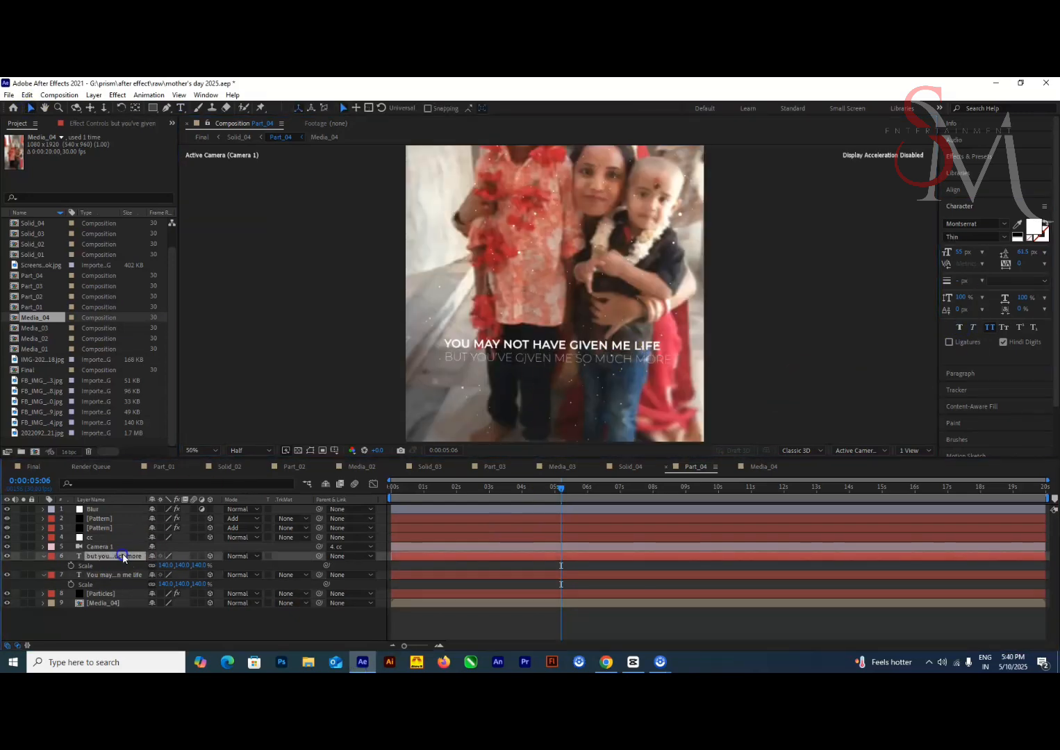
left_click(971, 237)
key("Down")
key("Down")
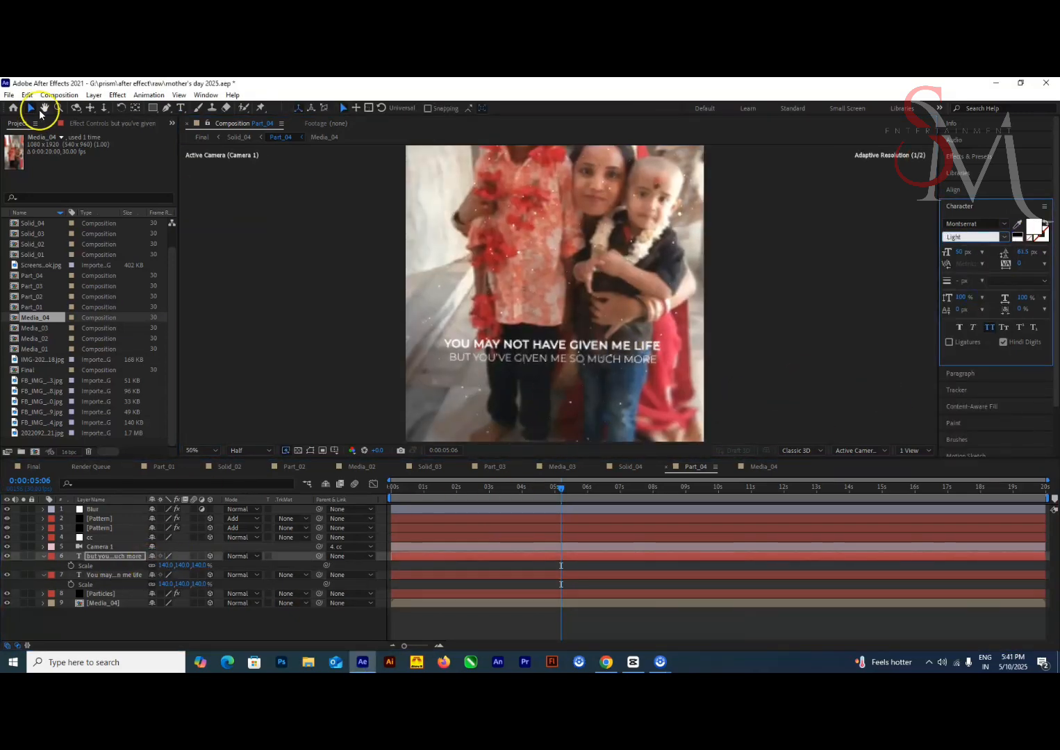
Move Solid_04 in the Final composition to start at about 12:10 and check its transition
left_click(34, 467)
left_click_drag(769, 492, 680, 494)
key("alt+bracketleft")
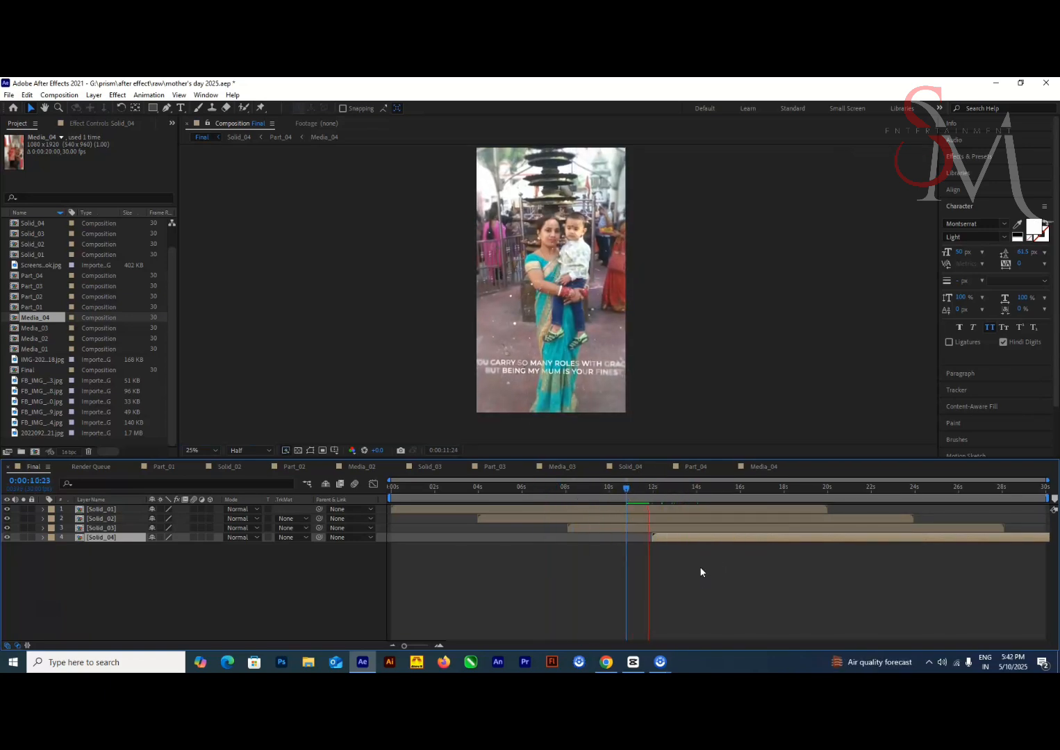
left_click_drag(635, 491, 658, 500)
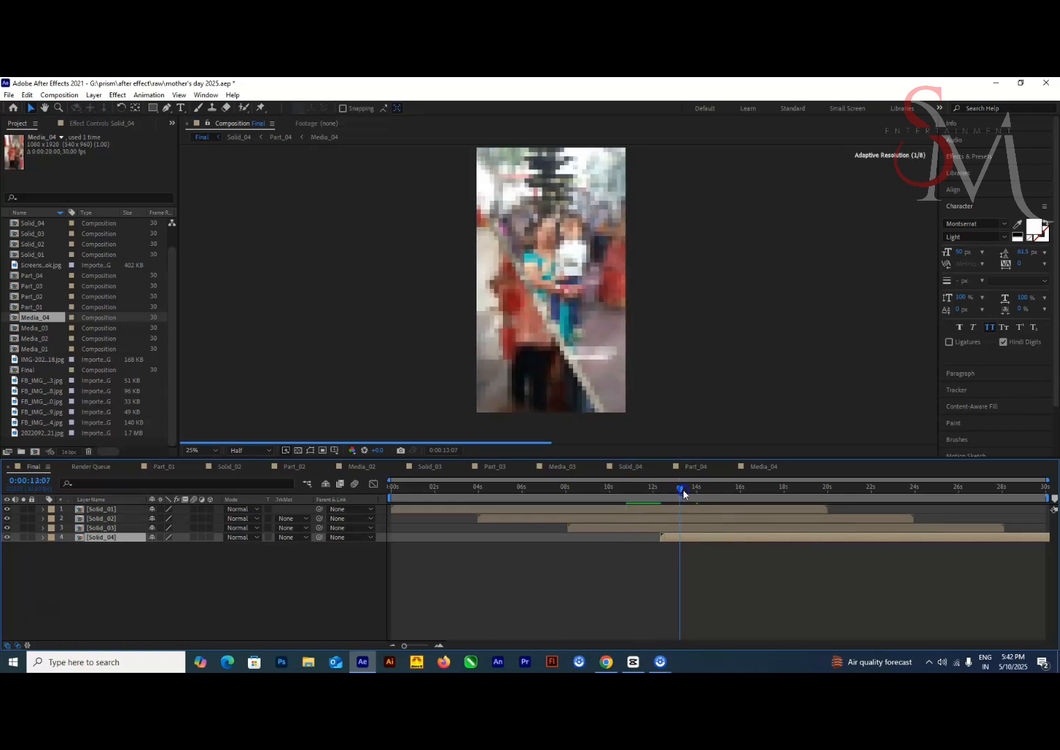
left_click_drag(748, 513, 733, 495)
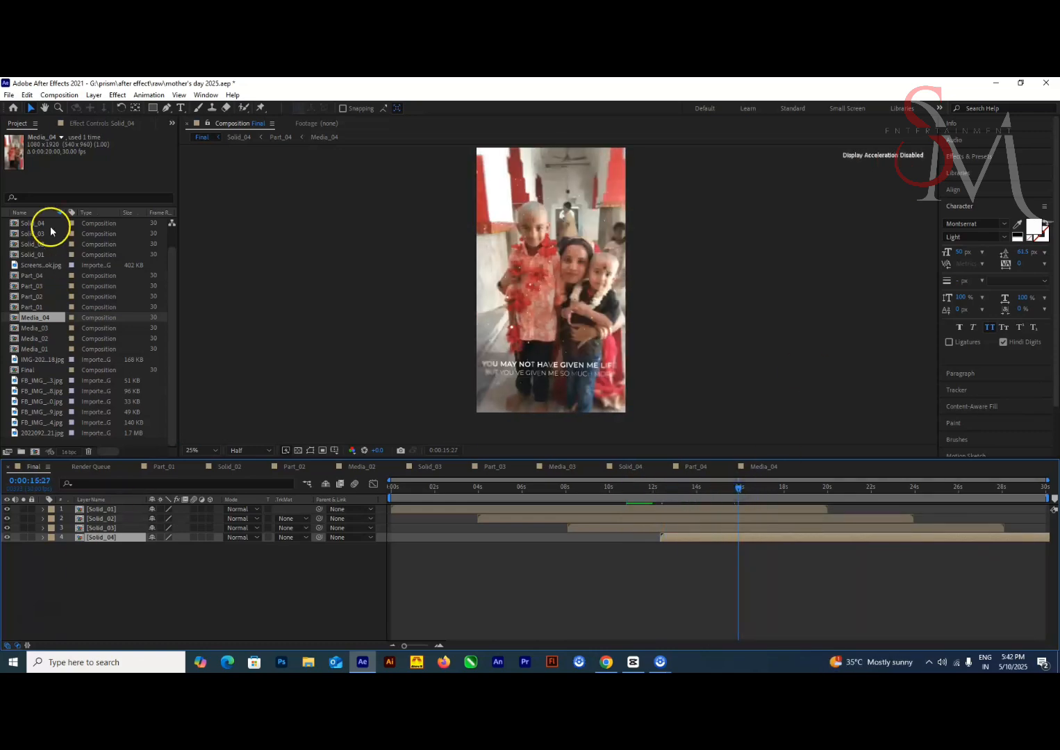
Add Solid_05, a duplicate of Solid_04, to Final and replace both Part_04 layers inside it with a duplicate named Part_05
left_click_drag(50, 231, 105, 562)
double_click(104, 547)
left_click(33, 307)
key("ctrl+d")
left_click_drag(35, 307, 108, 538)
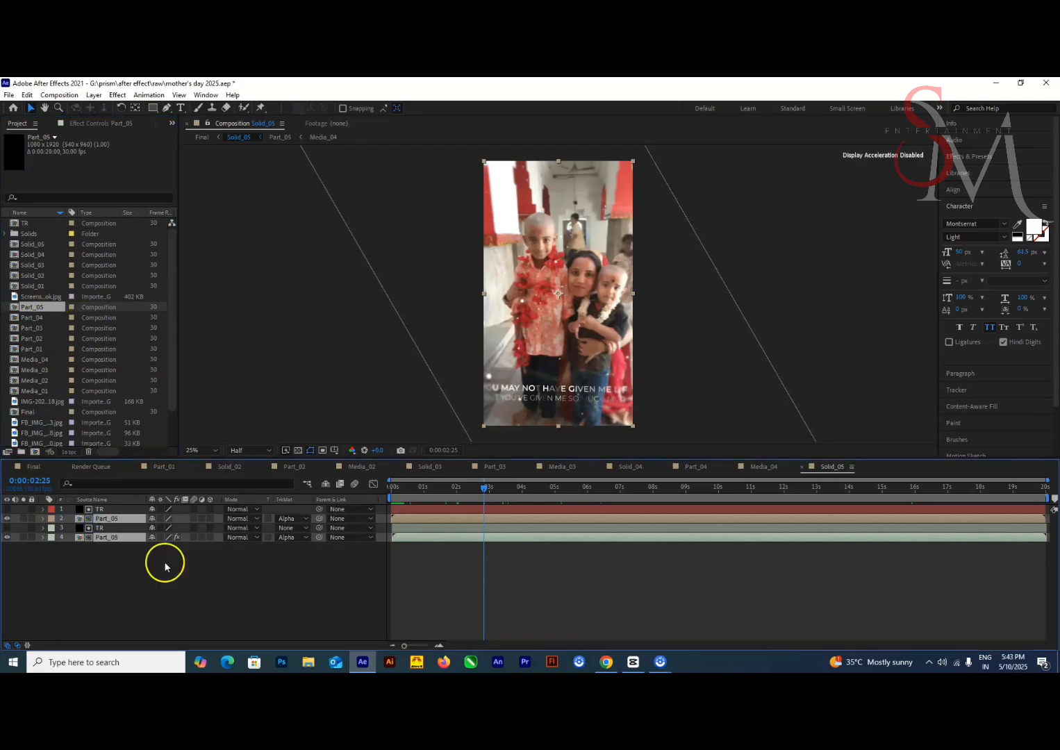
Duplicate Media_04 as Media_05 and replace the Media_04 layer inside Part_05 with it
double_click(107, 538)
left_click(40, 360)
key("ctrl+d")
left_click(104, 603)
double_click(51, 360)
Replace the photo in Media_05 with the 720 x 960 image ending in 0498.jpg
scroll(49, 389, "down", 2)
left_click(46, 423)
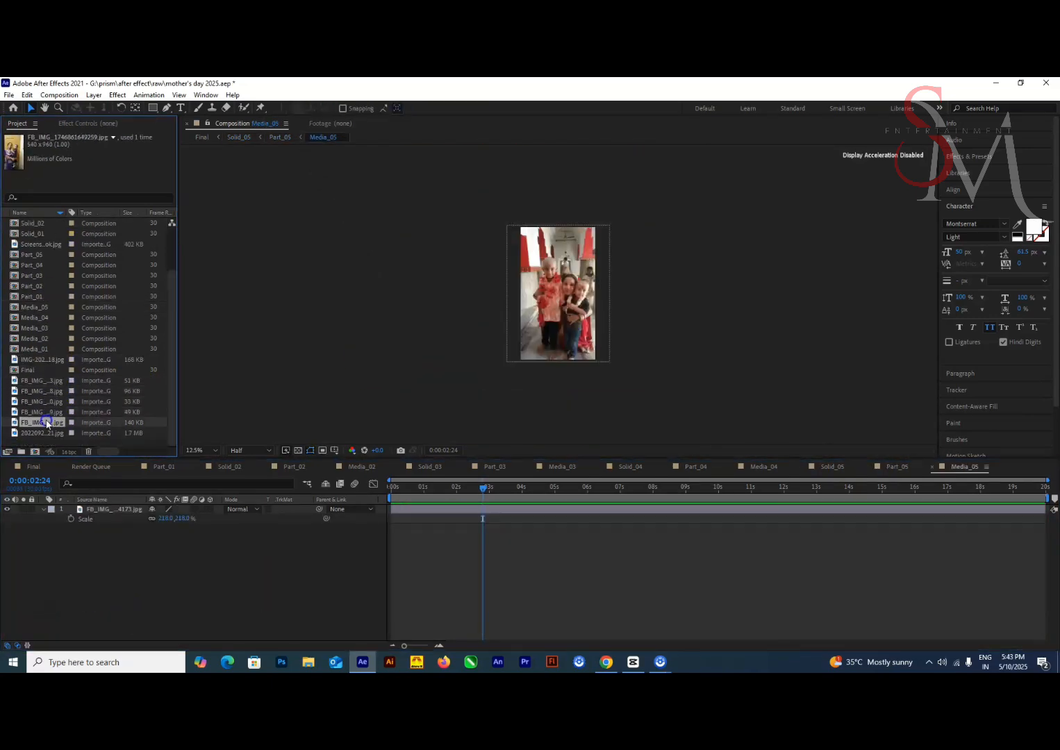
scroll(43, 292, "up", 2)
left_click(43, 288)
scroll(47, 326, "down", 2)
left_click(43, 360)
left_click(43, 433)
left_click(44, 391)
left_click(105, 510)
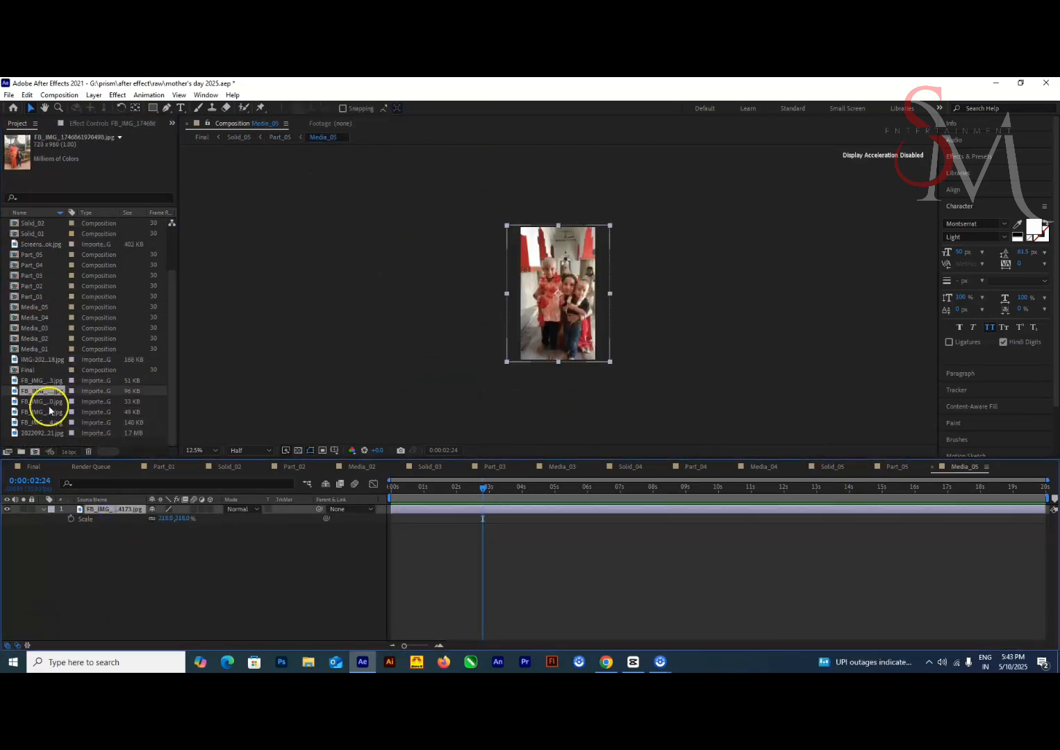
Move Solid_05 in the Final composition to start at 16:20
left_click(33, 466)
left_click(747, 489)
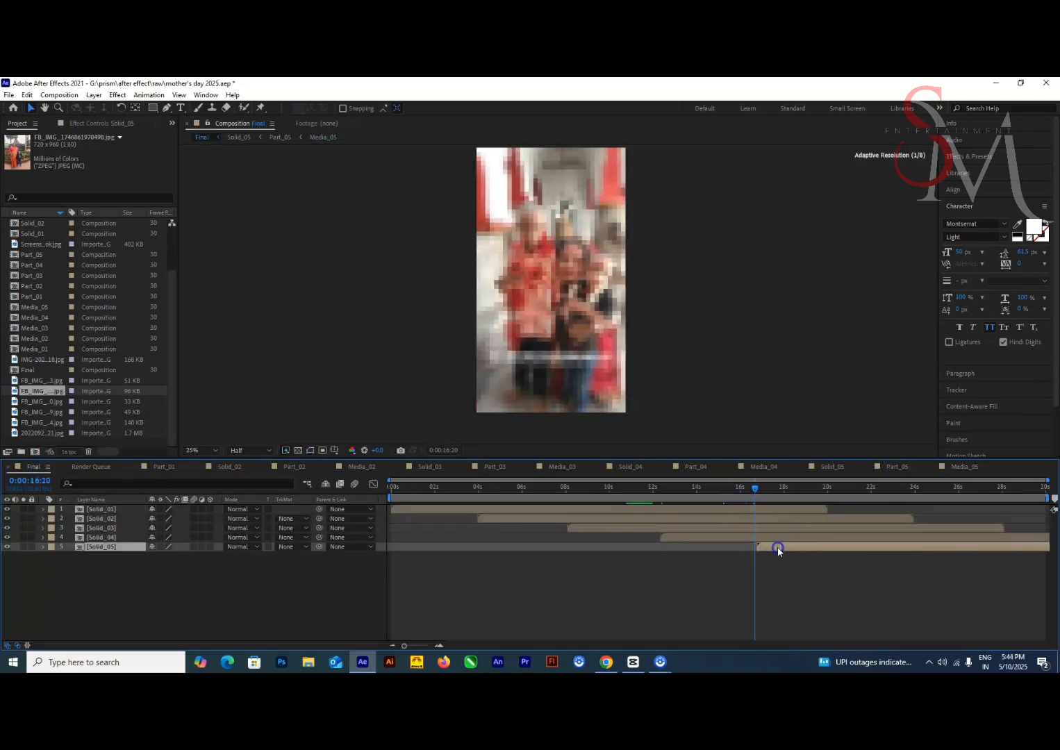
left_click_drag(778, 549, 776, 549)
left_click(660, 490)
left_click_drag(677, 538, 681, 538)
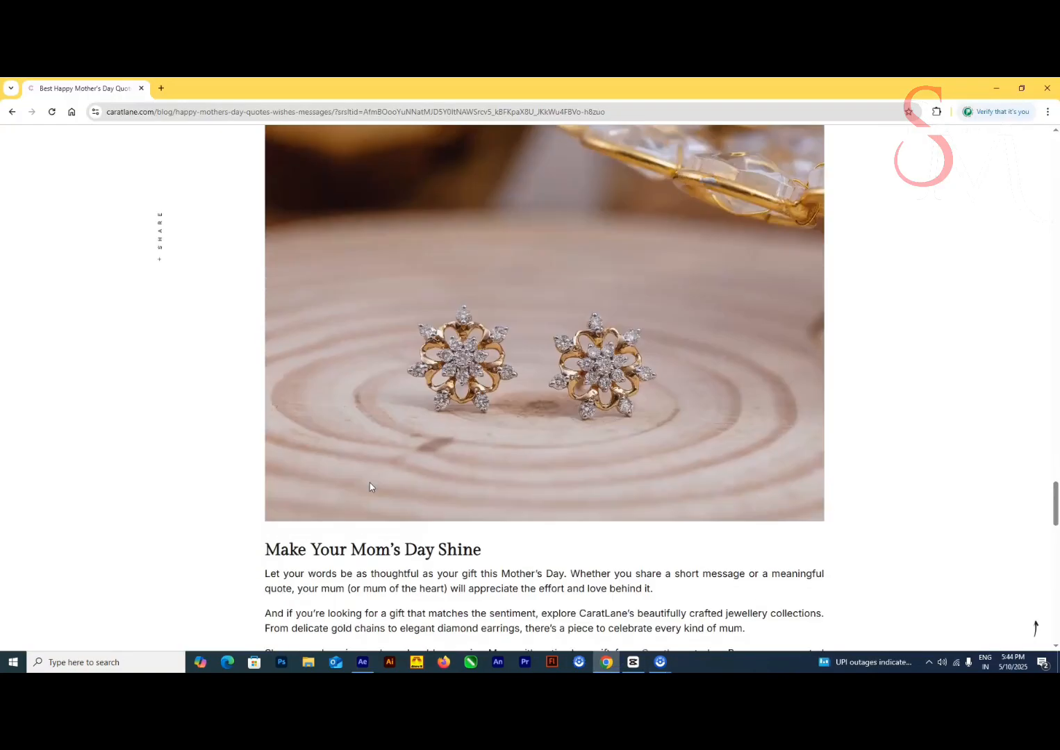
Change the Part_05 text lines to "To the mum I chose" and "you've been my anchor"
scroll(358, 508, "up", 5)
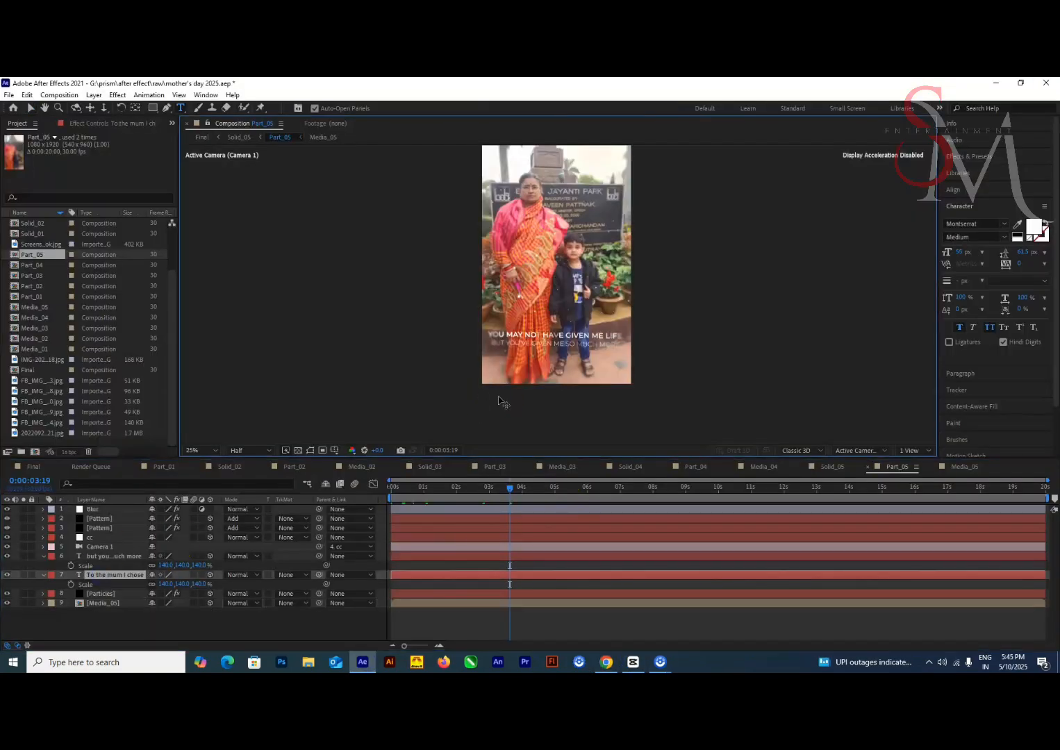
left_click(687, 521)
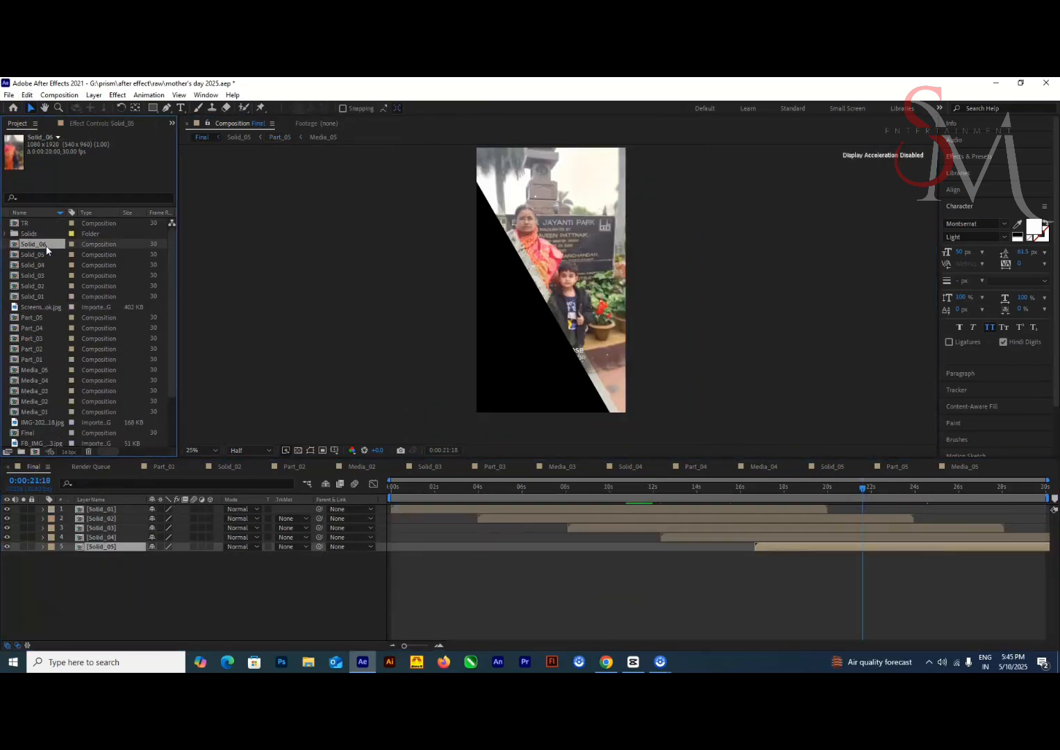
Duplicate Solid_05 as Solid_06 and replace both Part_05 layers inside it with a duplicate named Part_06
left_click(855, 497)
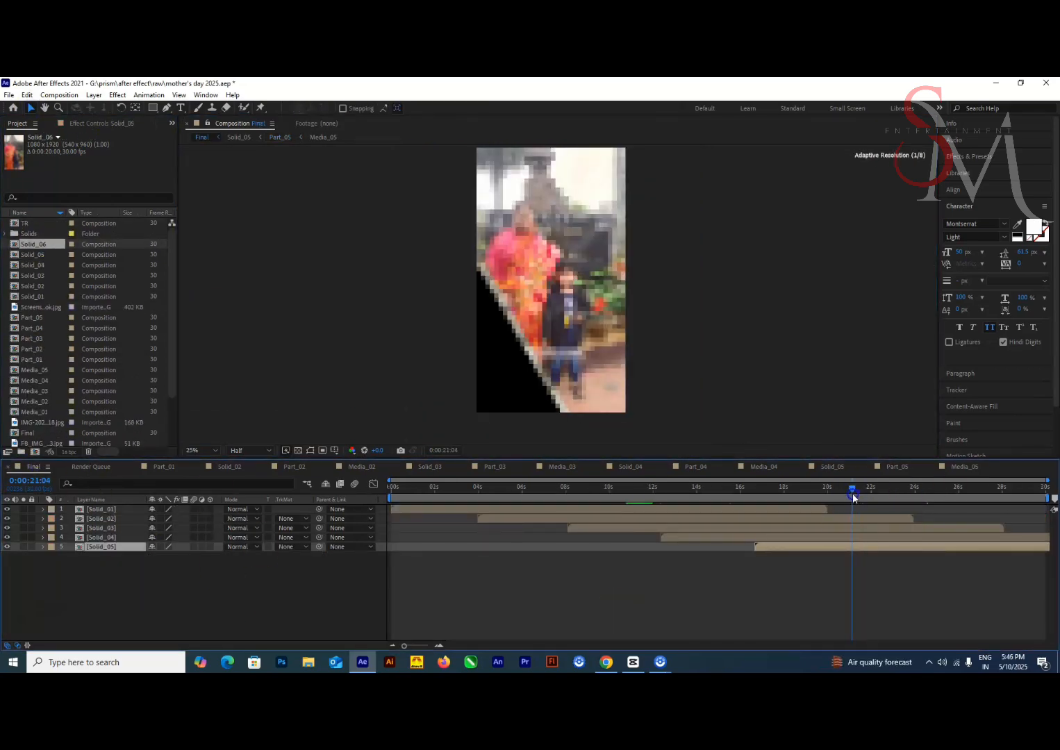
left_click(80, 320)
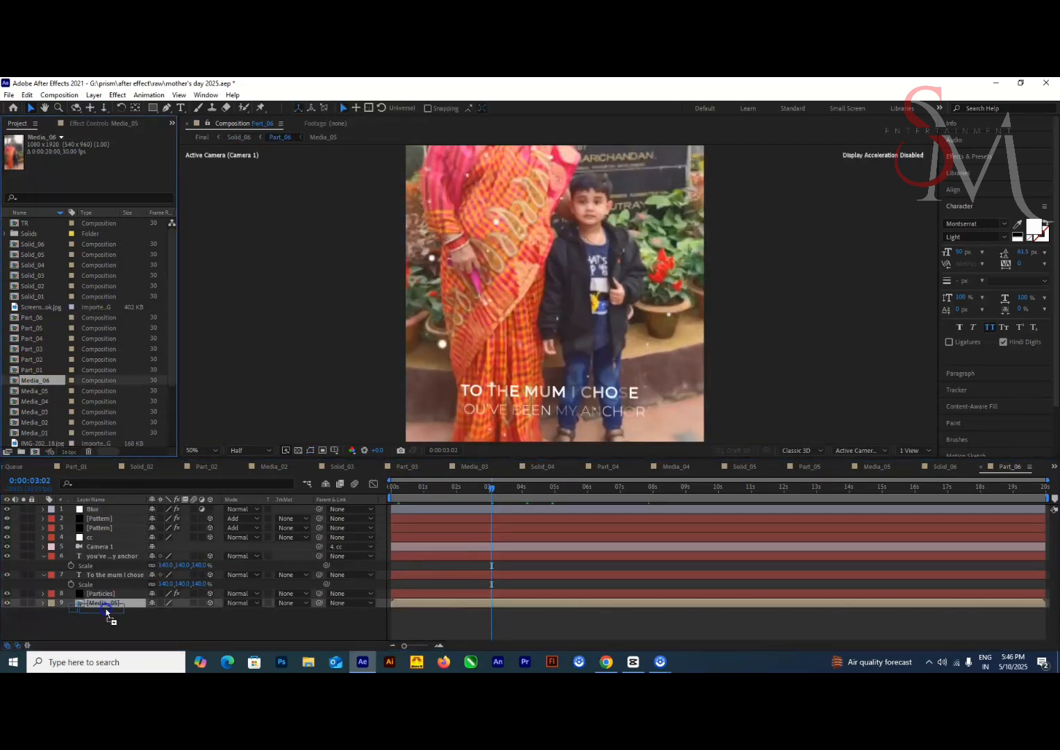
Replace the photo in Media_06 with the picture of a woman in a teal saree beside a boy in red
double_click(107, 604)
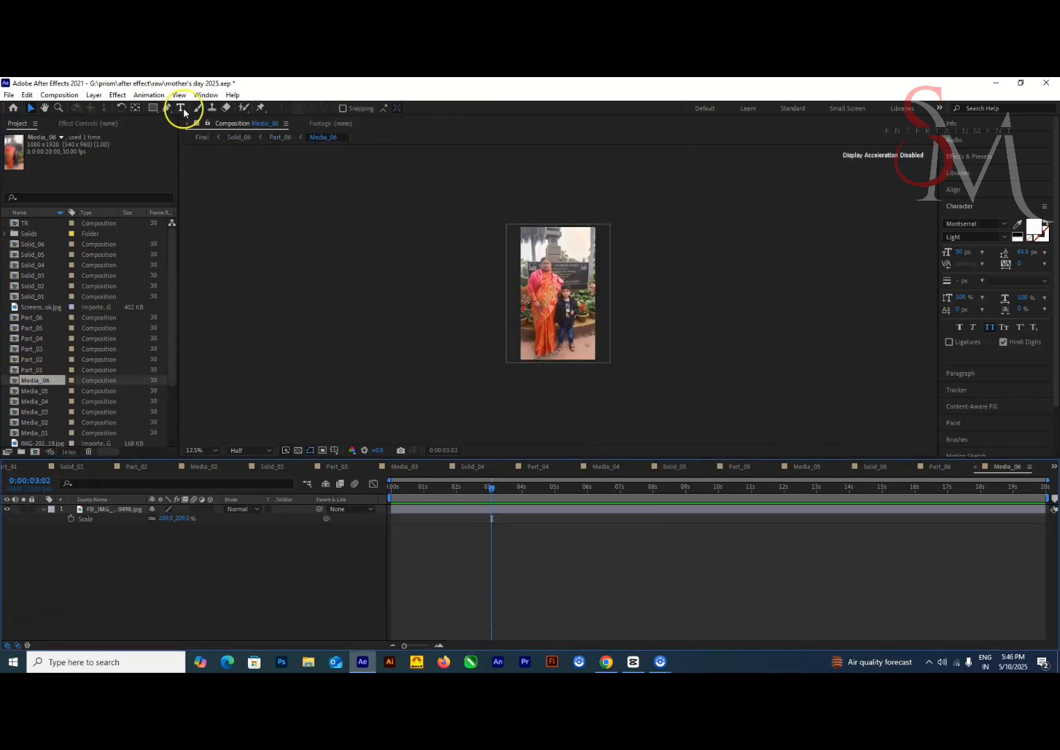
scroll(52, 350, "down", 1)
left_click_drag(39, 275, 105, 509)
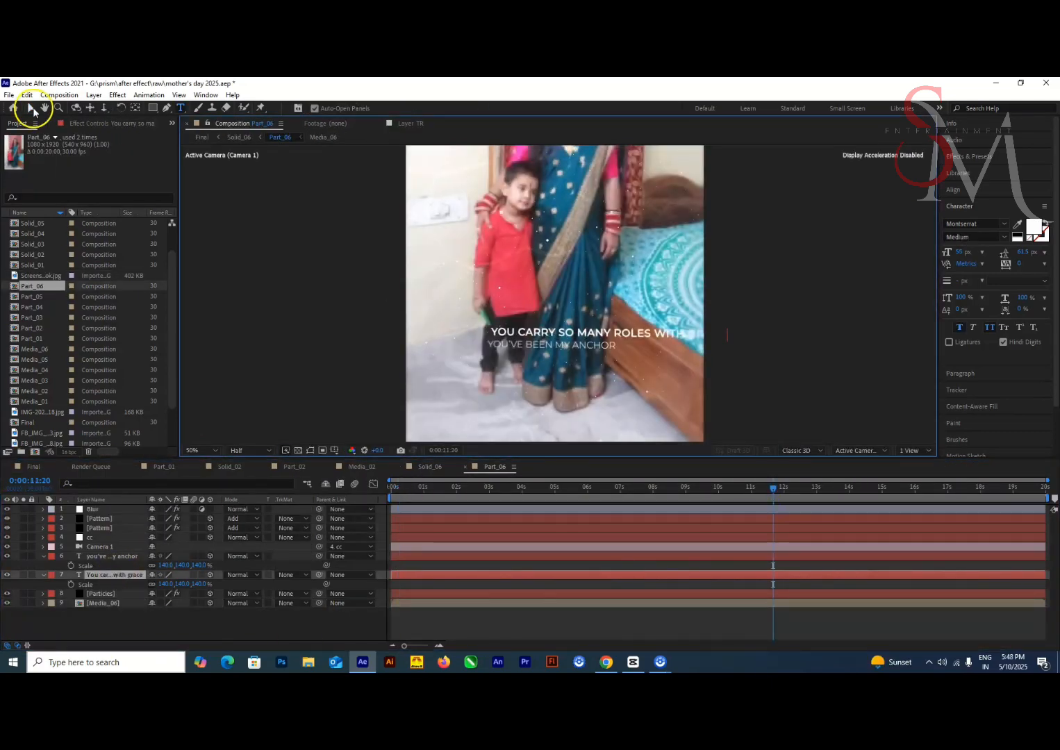
Set the first Part_06 text line to "You carry so many roles with grace" at 48 px and nudge it right
left_click(30, 109)
left_click(775, 489)
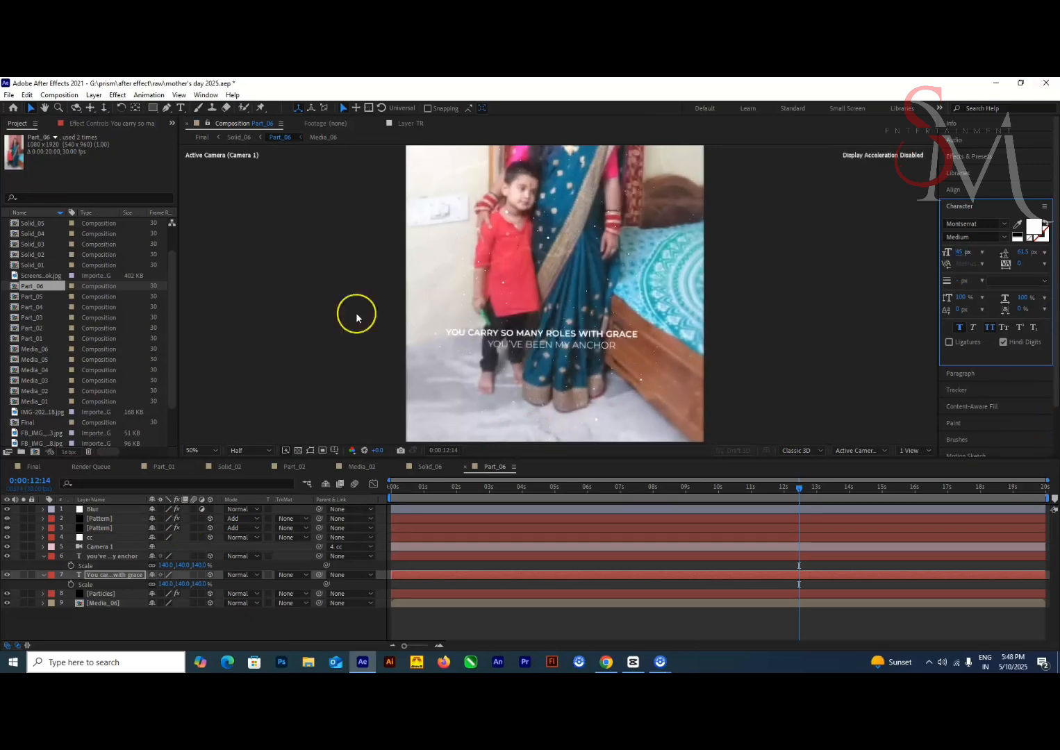
key("Right")
key("Right")
left_click(960, 253)
Change the second Part_06 text line to "but being my mum is your finest" and nudge the first line further right
double_click(120, 557)
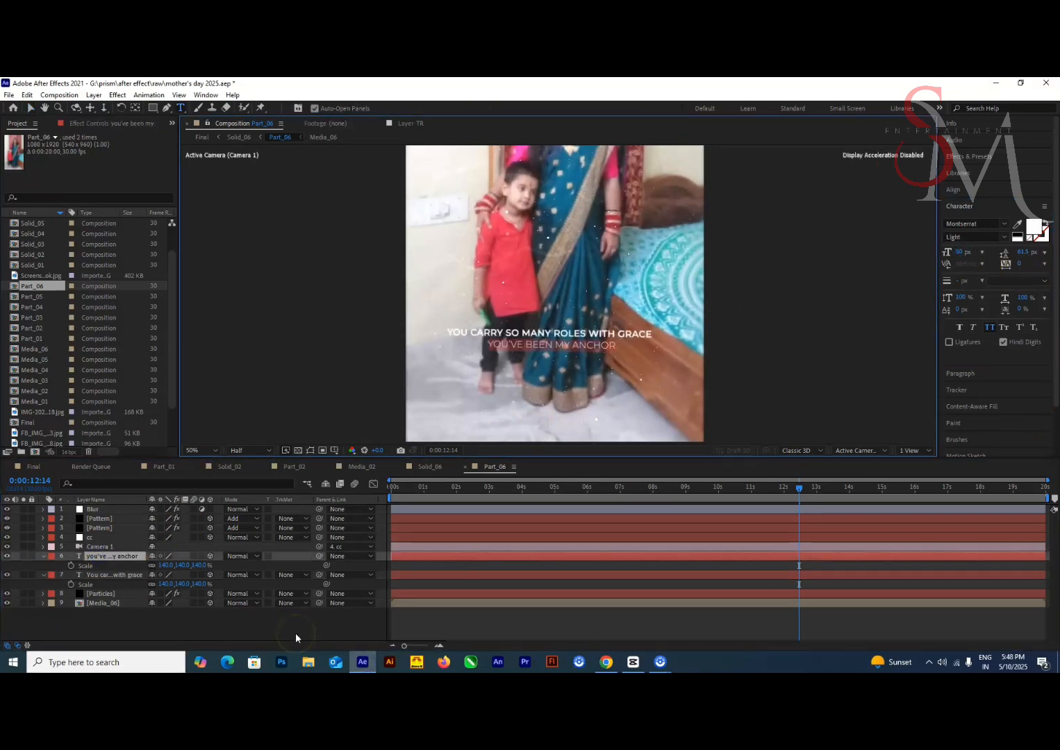
left_click(115, 576)
key("Right")
key("Right")
key("Right")
key("Right")
left_click_drag(800, 488, 795, 512)
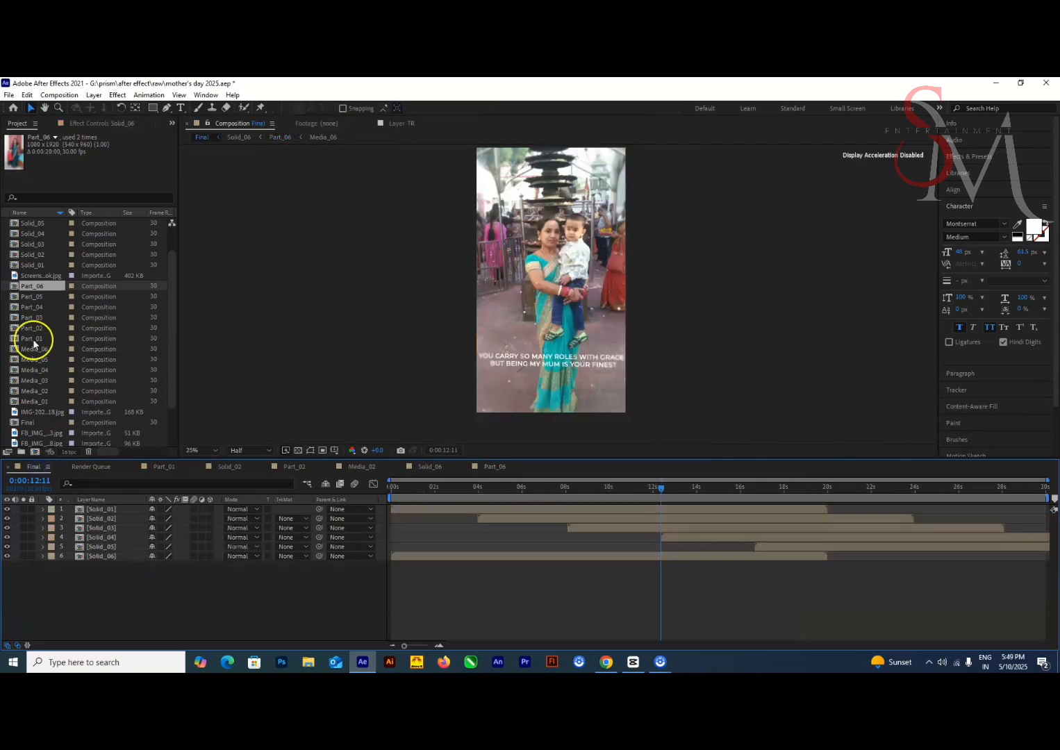
Duplicate Solid_06 as Solid_07 and add it beneath Solid_06 in the Final composition
left_click(42, 229)
left_click_drag(43, 239, 638, 557)
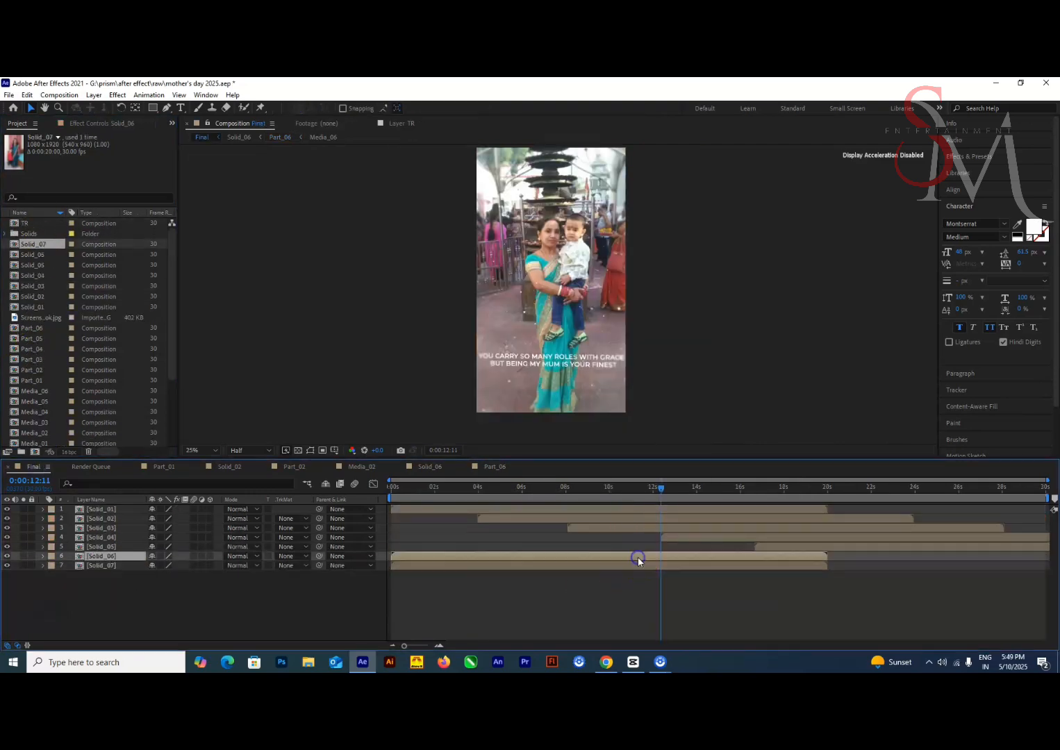
Move Solid_06 in the Final composition to start at 21:01 and check its transition and contents
left_click(829, 490)
left_click_drag(829, 491, 832, 490)
left_click_drag(845, 557, 856, 557)
left_click_drag(832, 491, 851, 491)
left_click_drag(855, 557, 866, 556)
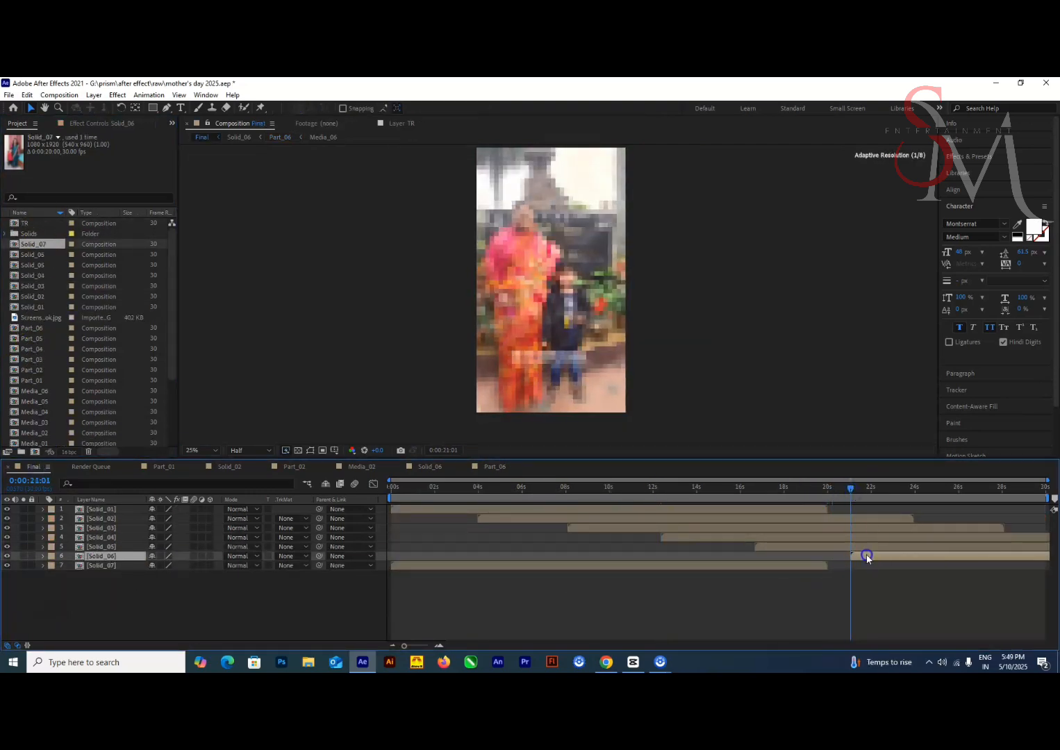
left_click_drag(852, 490, 861, 494)
double_click(102, 557)
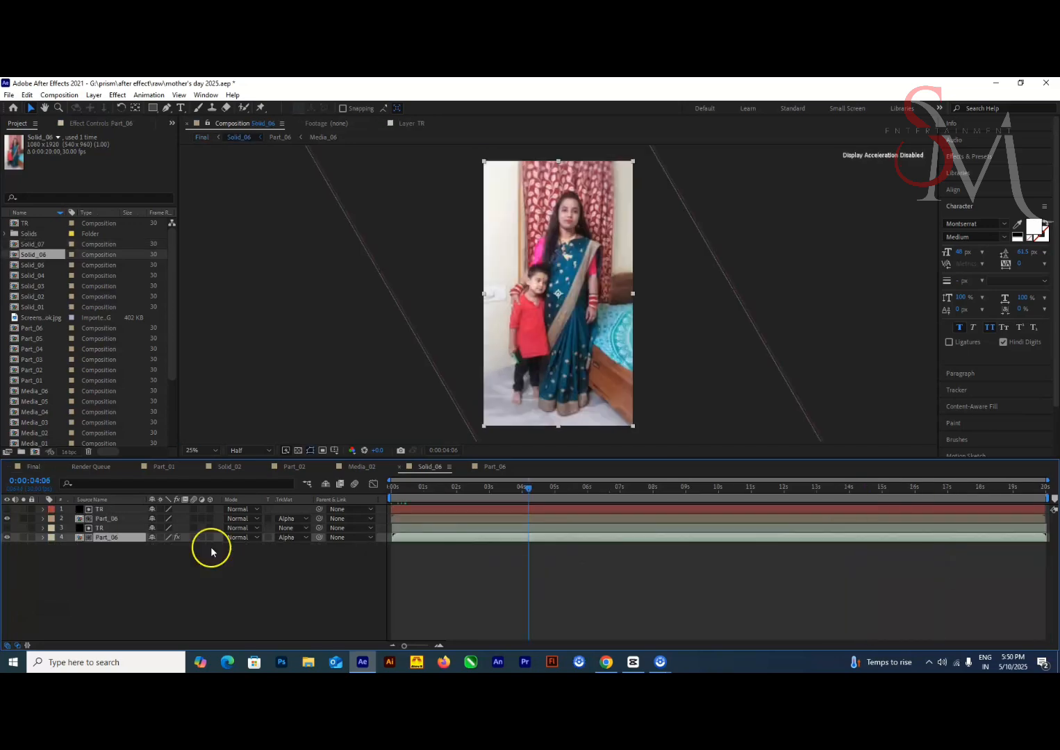
double_click(102, 538)
Move Solid_07 in the Final composition to start at 25:10
left_click(34, 467)
left_click(102, 566)
key("[")
Extend the duration of the Final composition in its composition settings
left_click(59, 95)
left_click(73, 124)
left_click(460, 410)
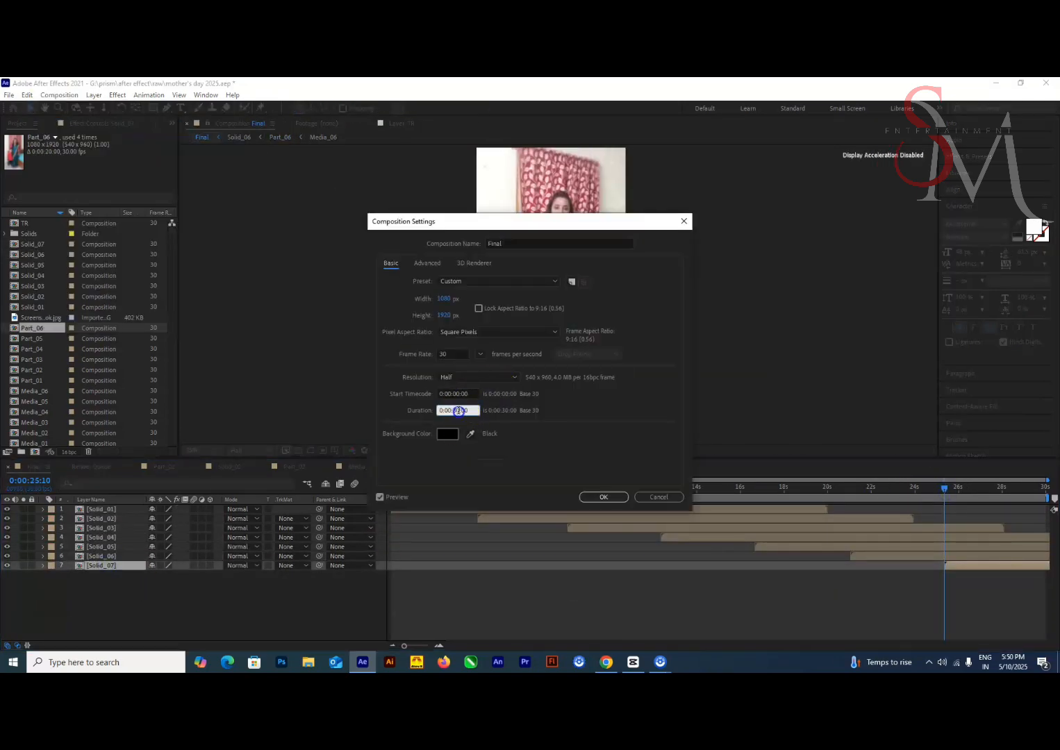
type("5")
left_click(604, 497)
Duplicate Part_06 as Part_07 and use it to replace both Part_06 layers inside Solid_07
left_click_drag(903, 650, 962, 649)
left_click_drag(874, 490, 942, 565)
double_click(899, 566)
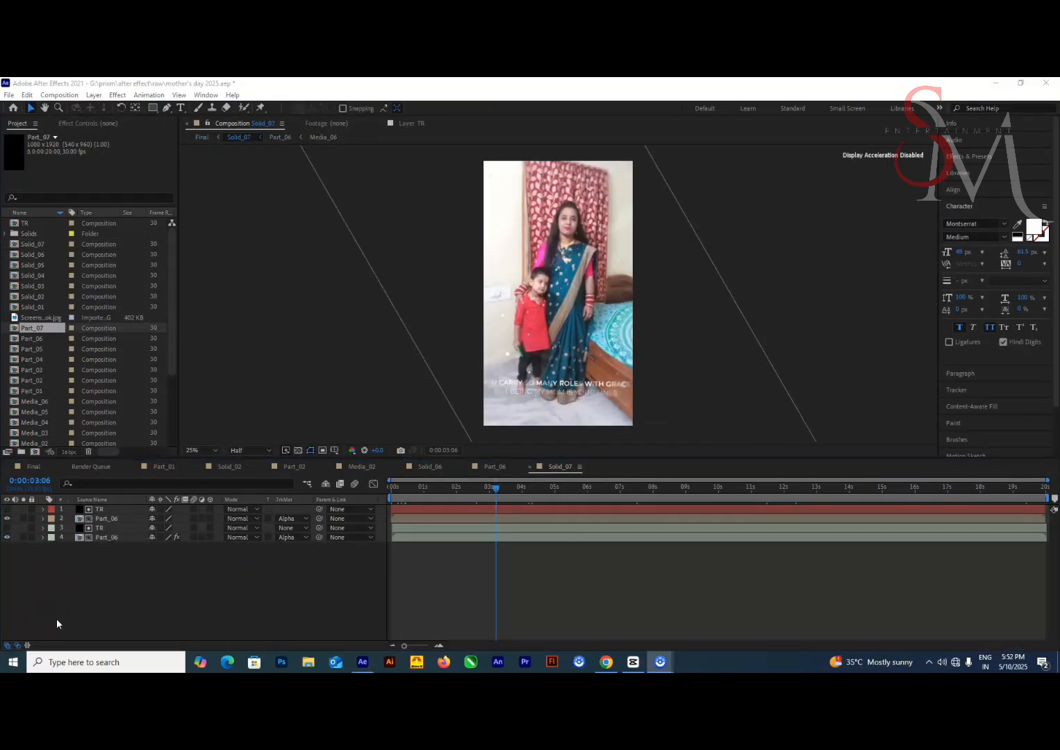
left_click_drag(33, 330, 108, 519)
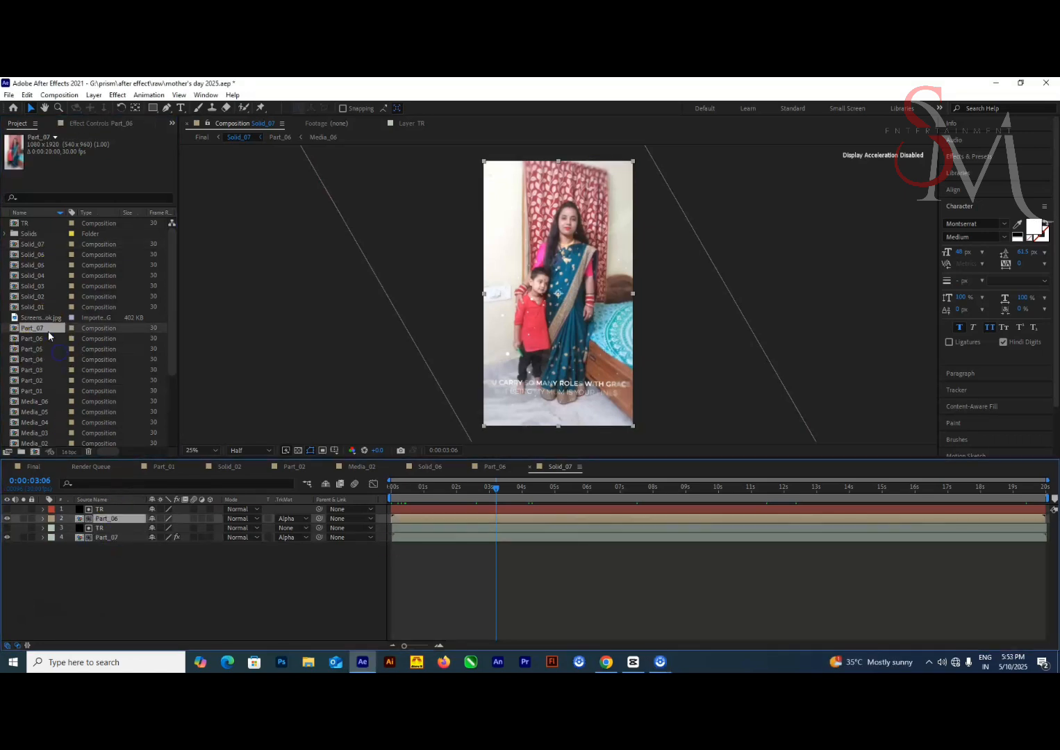
Duplicate Media_06 as Media_07 and swap it in for the media layer in Part_07
double_click(47, 330)
left_click(104, 603)
left_click(37, 401)
key("ctrl+d")
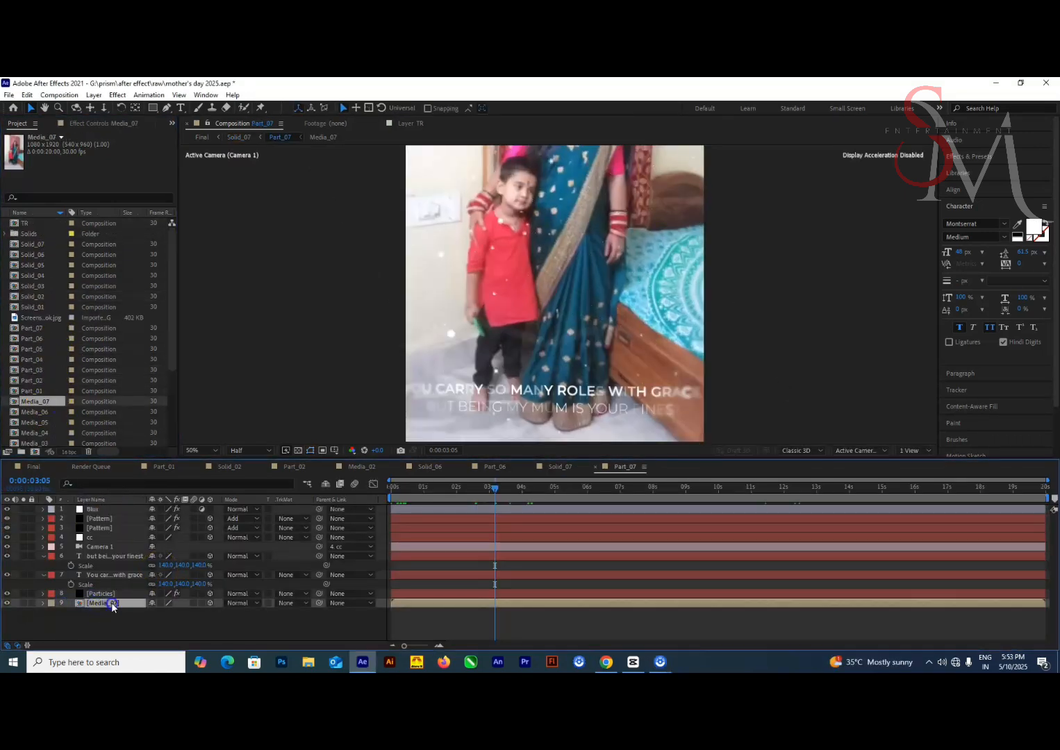
Replace the photo in Media_07 with the IMG-202…18.jpg family photo and scale it up to fill the frame
double_click(113, 604)
scroll(70, 348, "down", 2)
left_click(42, 413)
key("ctrl+alt+slash")
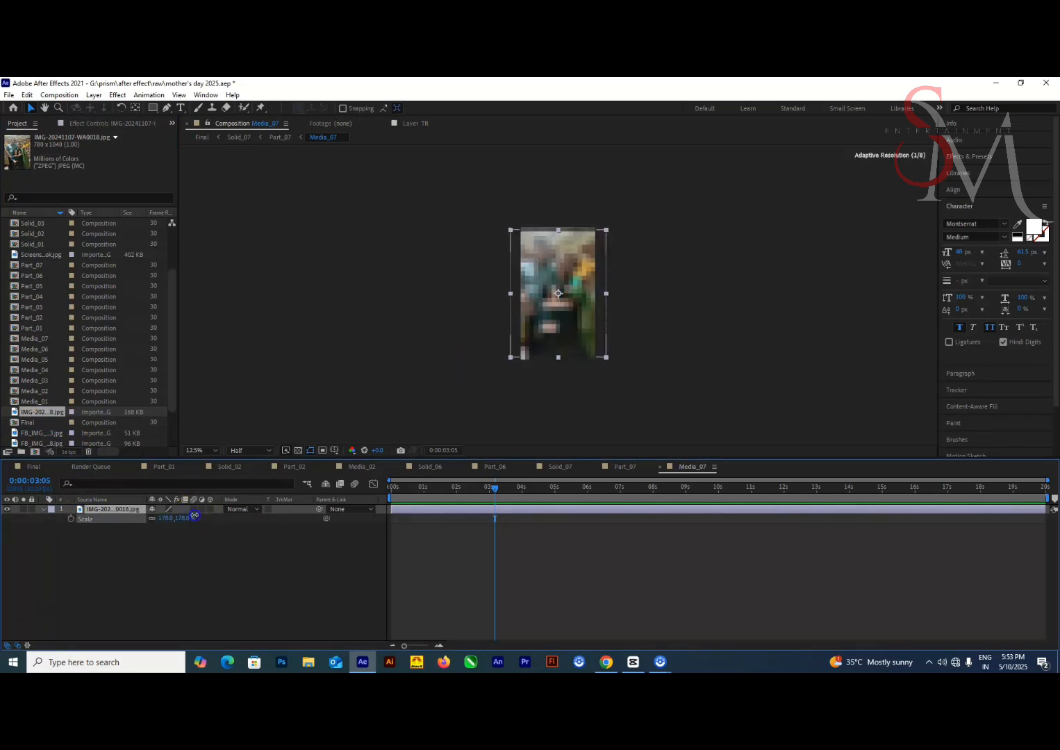
key("period")
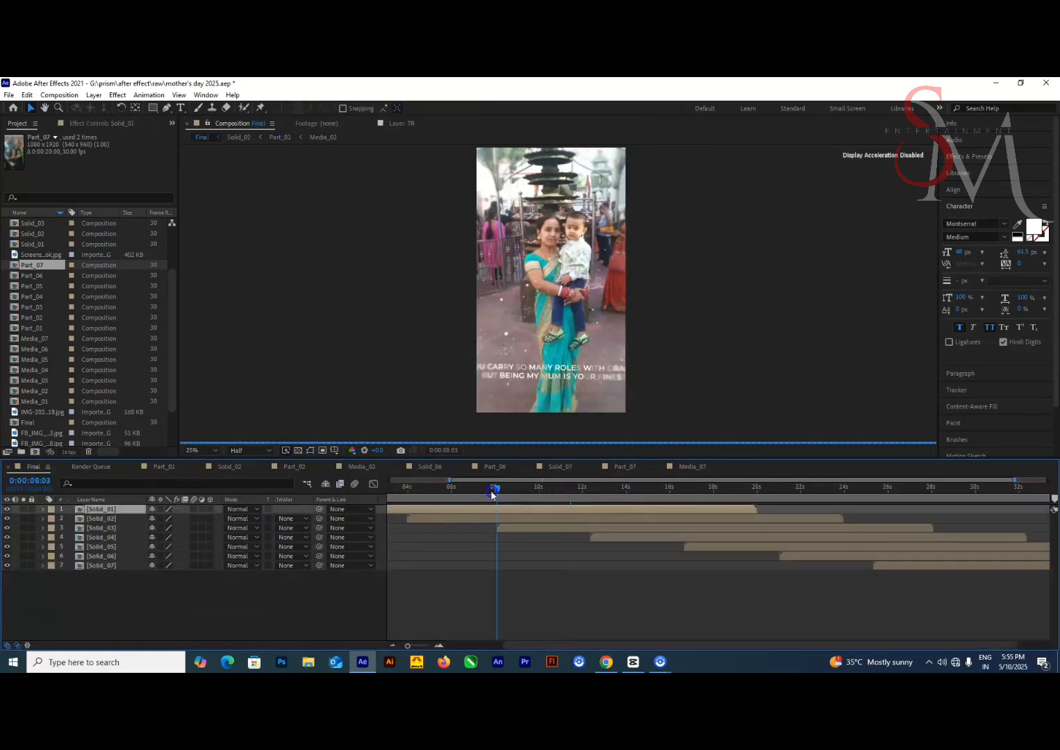
Review the photos and quote texts of the Solid layers along the Final composition's timeline
left_click(398, 496)
left_click(426, 519)
left_click(460, 490)
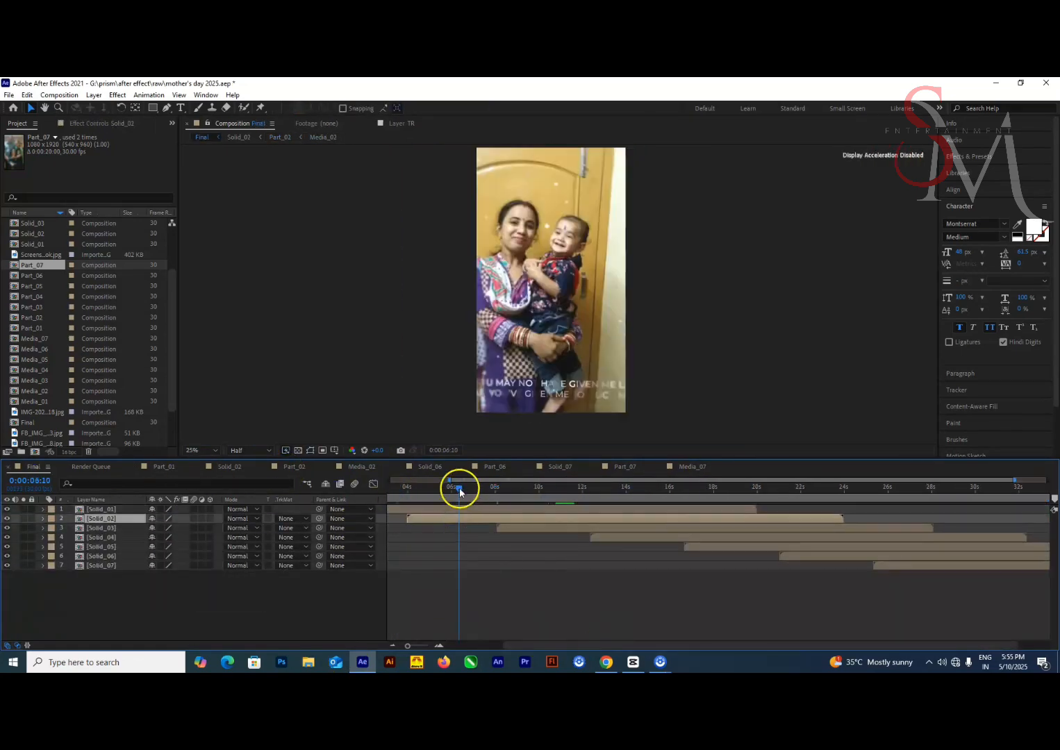
left_click(643, 495)
left_click(620, 538)
left_click(703, 547)
left_click(731, 496)
left_click(806, 557)
left_click(920, 496)
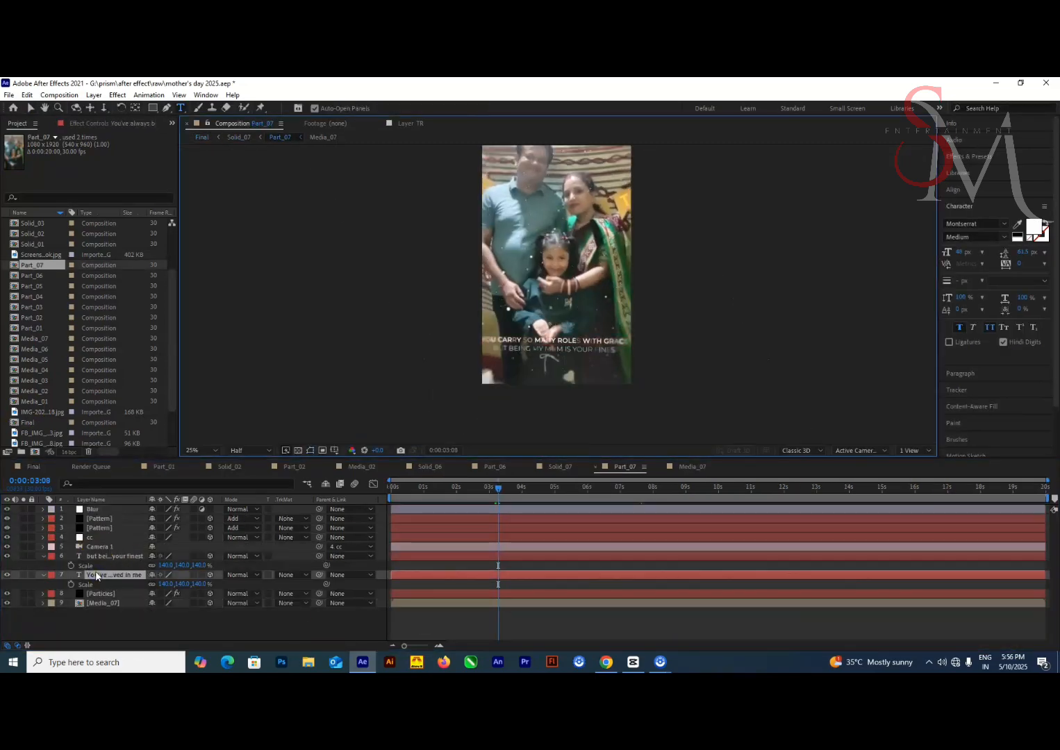
Change Part_07's quote to "You've always believed in me" at 60 px and "even when I didn't believe in myself" at 45 px
left_click(107, 576)
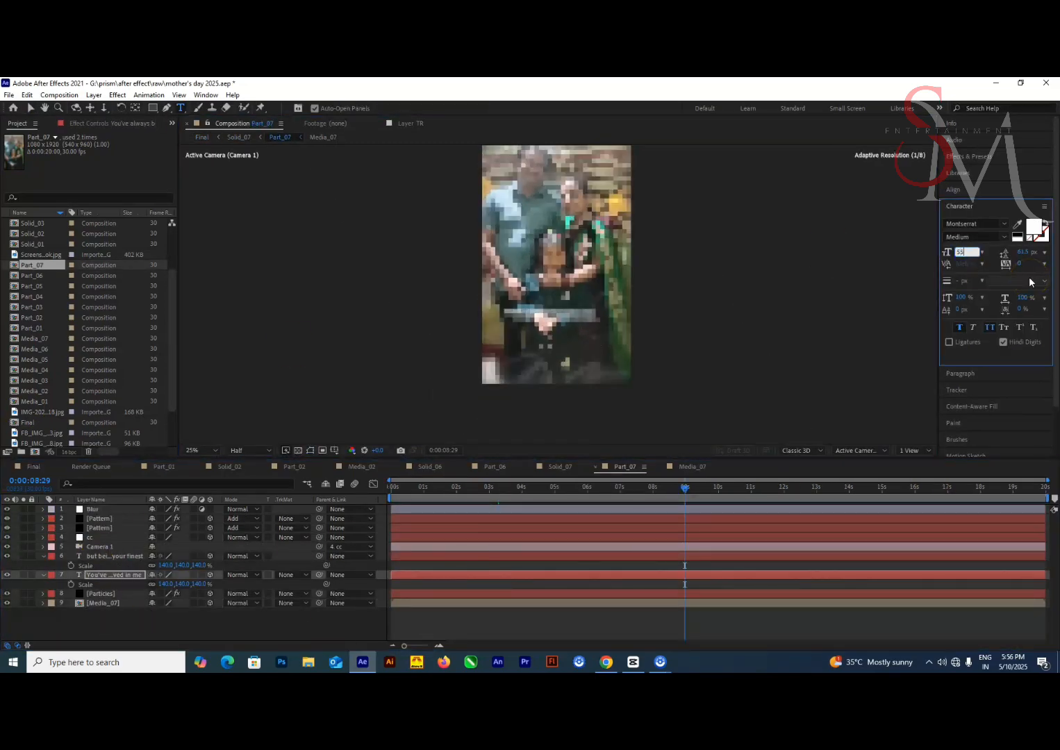
key("period")
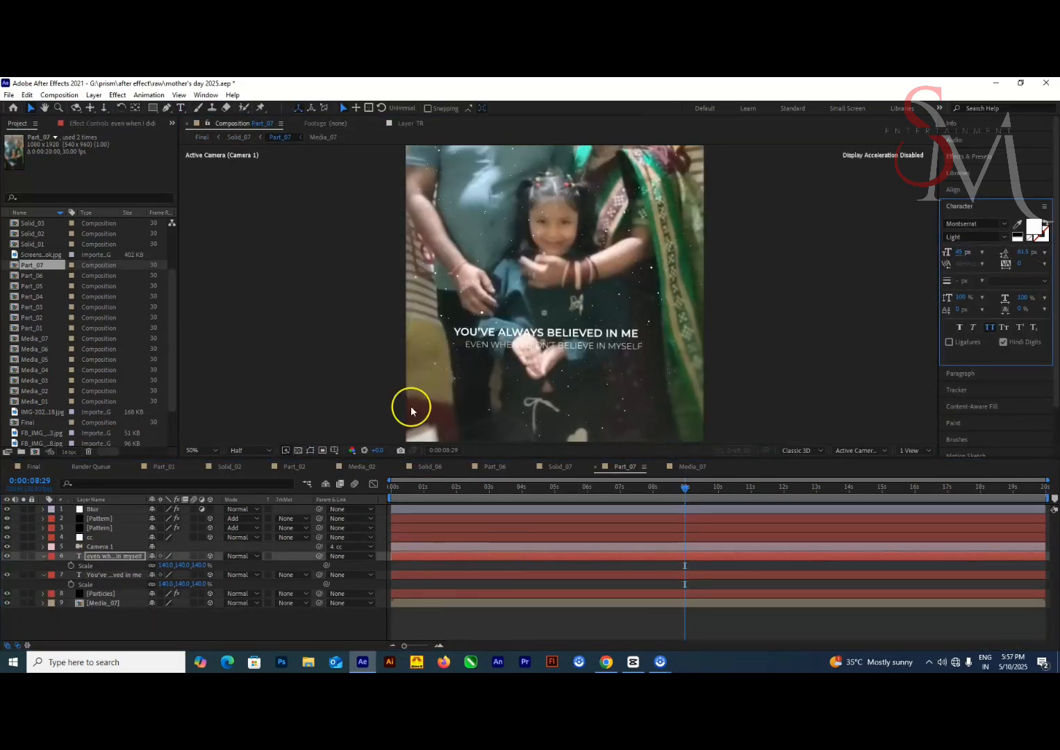
left_click(124, 579)
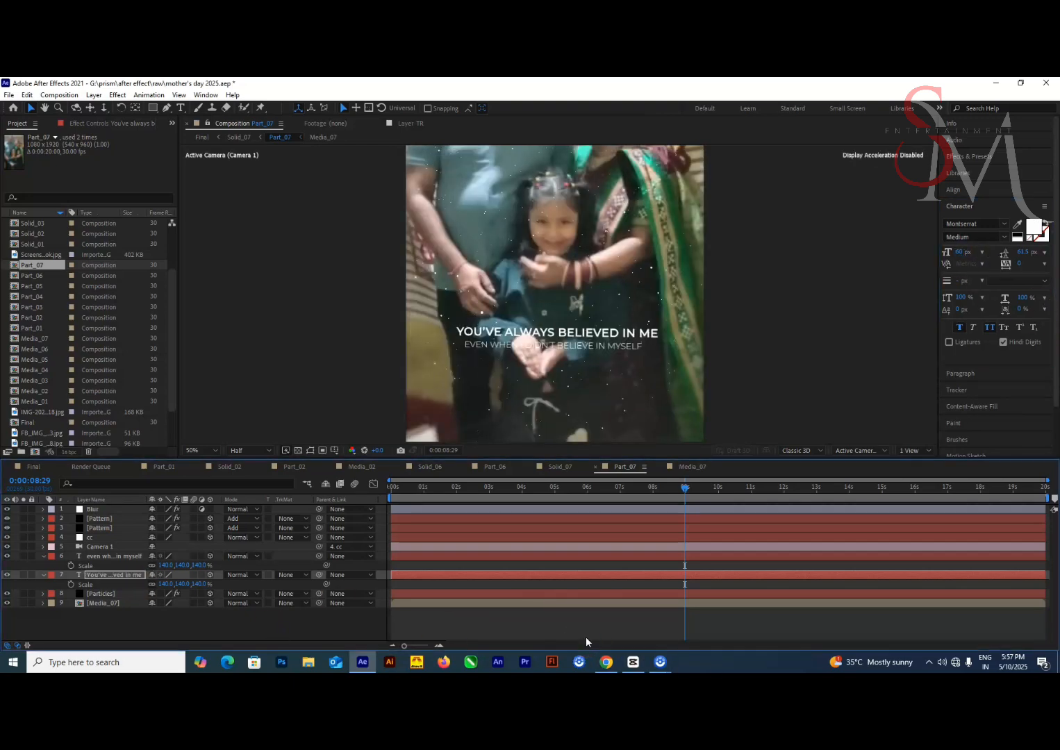
left_click(176, 625)
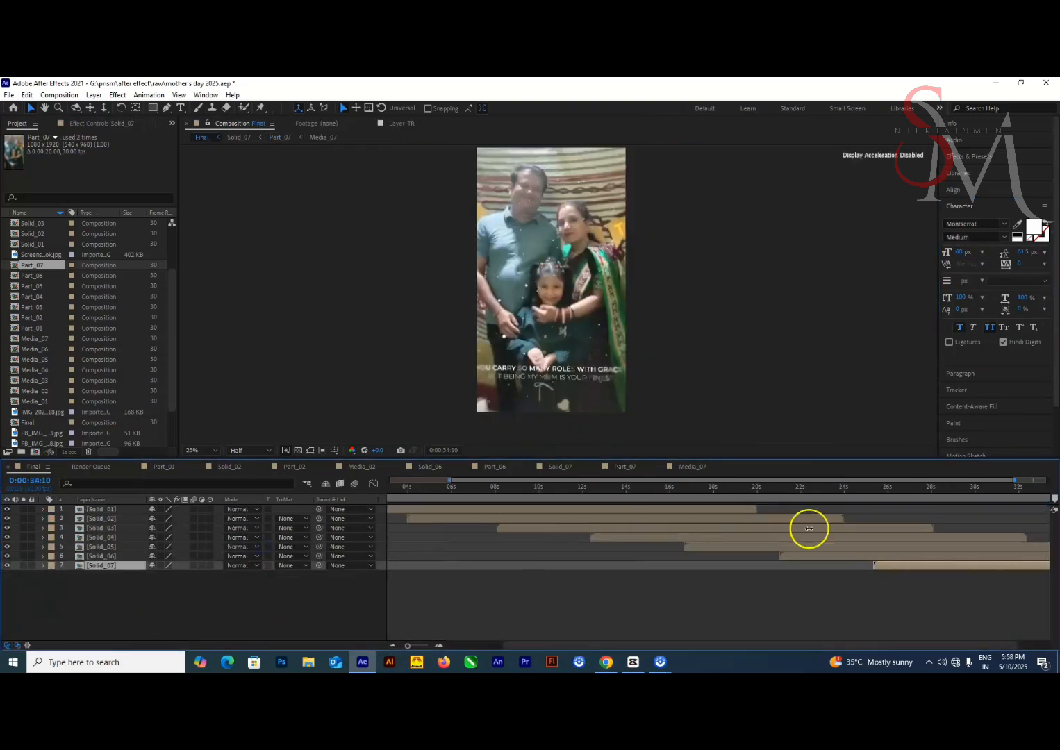
Duplicate Solid_07 as Solid_08 and place it beneath Solid_07 in the Final composition, starting just before 30 s
left_click(36, 407)
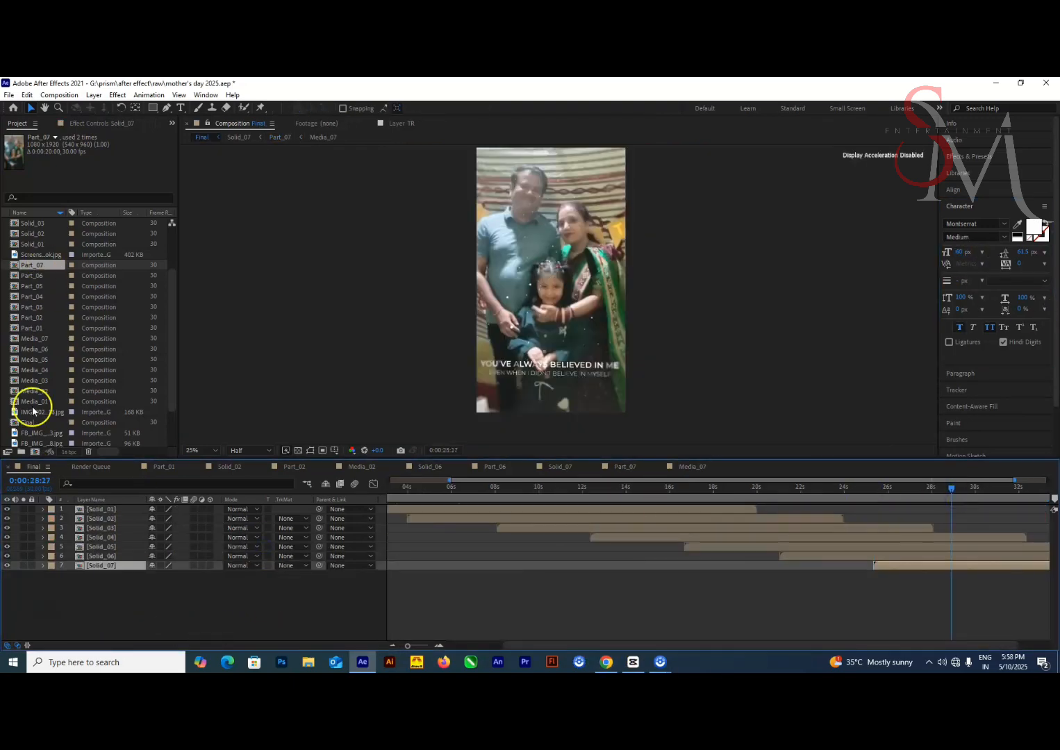
left_click(54, 245)
key("[")
mouse_move(963, 492)
left_mouse_down()
mouse_move(986, 499)
mouse_move(963, 498)
mouse_move(972, 499)
left_mouse_up()
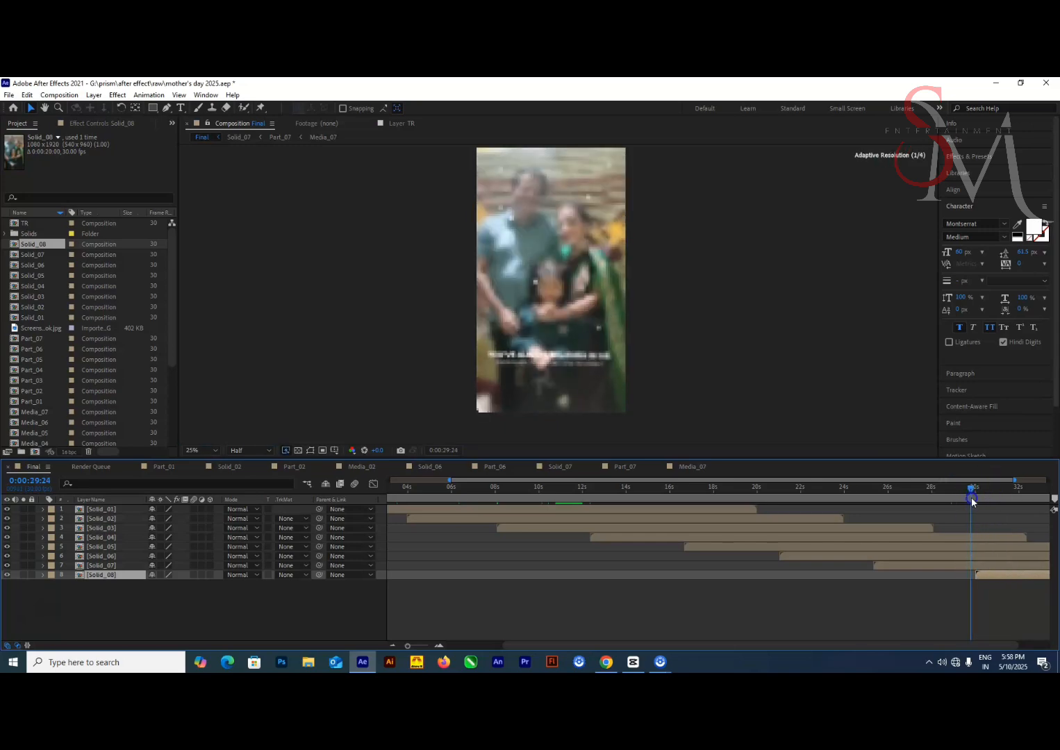
Give Solid_08 its own Part_08, duplicate Media_07 as Media_08, and swap it in for Part_08's media layer
double_click(983, 578)
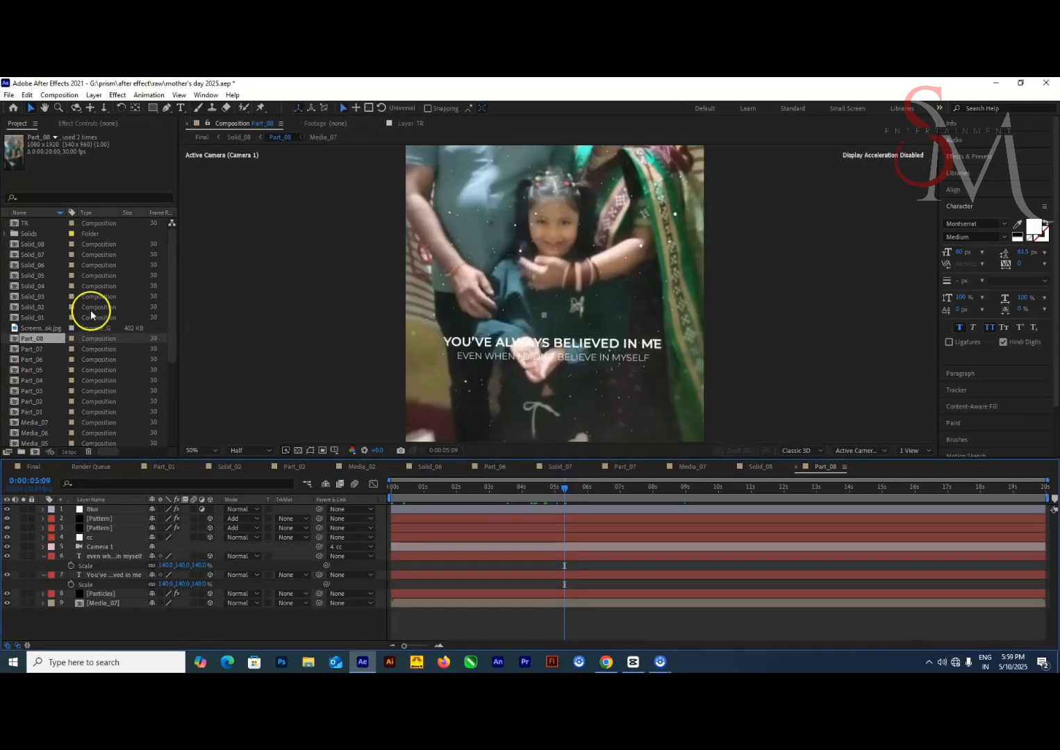
left_click(35, 423)
key("ctrl+d")
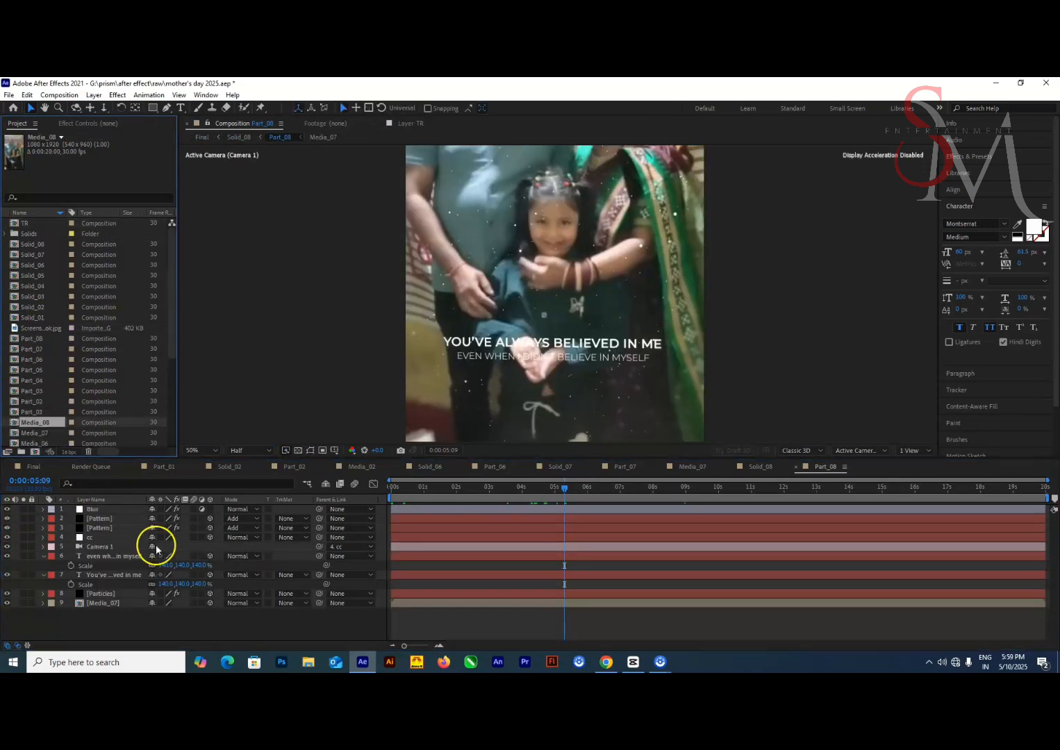
left_click(104, 604)
left_click_drag(50, 421, 111, 605)
Replace the photo in Media_08 with the close-up portrait of the mother and boy
double_click(112, 605)
left_click(41, 328)
scroll(28, 419, "down", 5)
left_click(43, 423)
left_click_drag(41, 433, 111, 509)
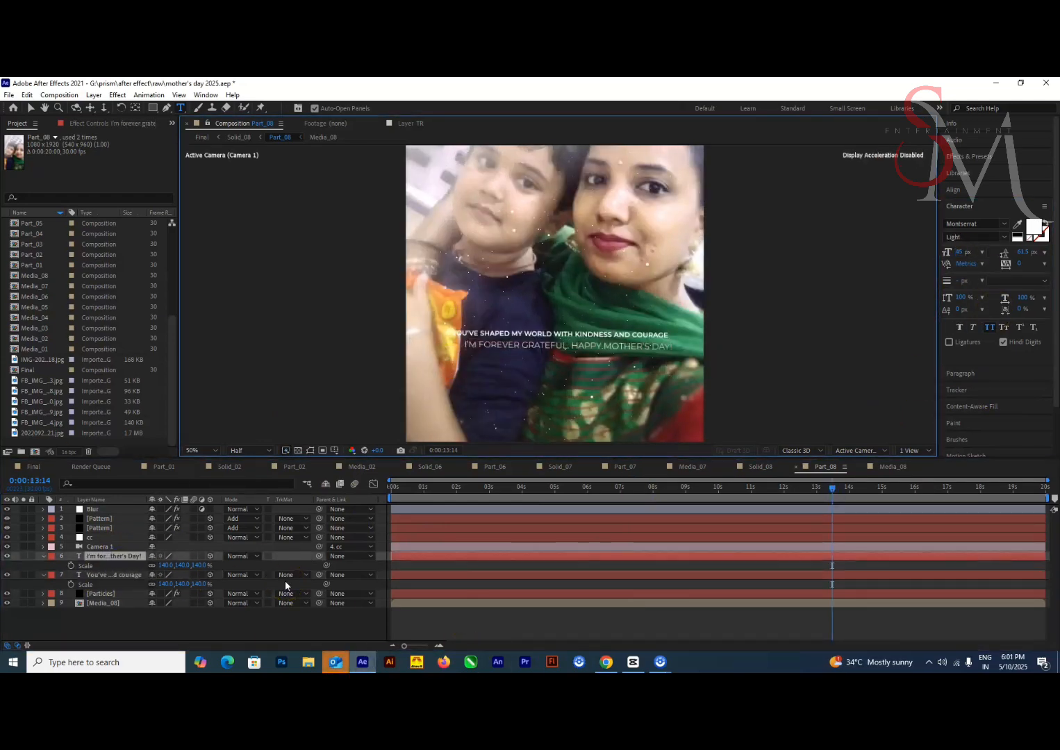
Adjust the size of both quote lines in Part_08, setting the "I'm forever grateful" line to 45 px
left_click(604, 574)
left_click(115, 557)
left_click(97, 577)
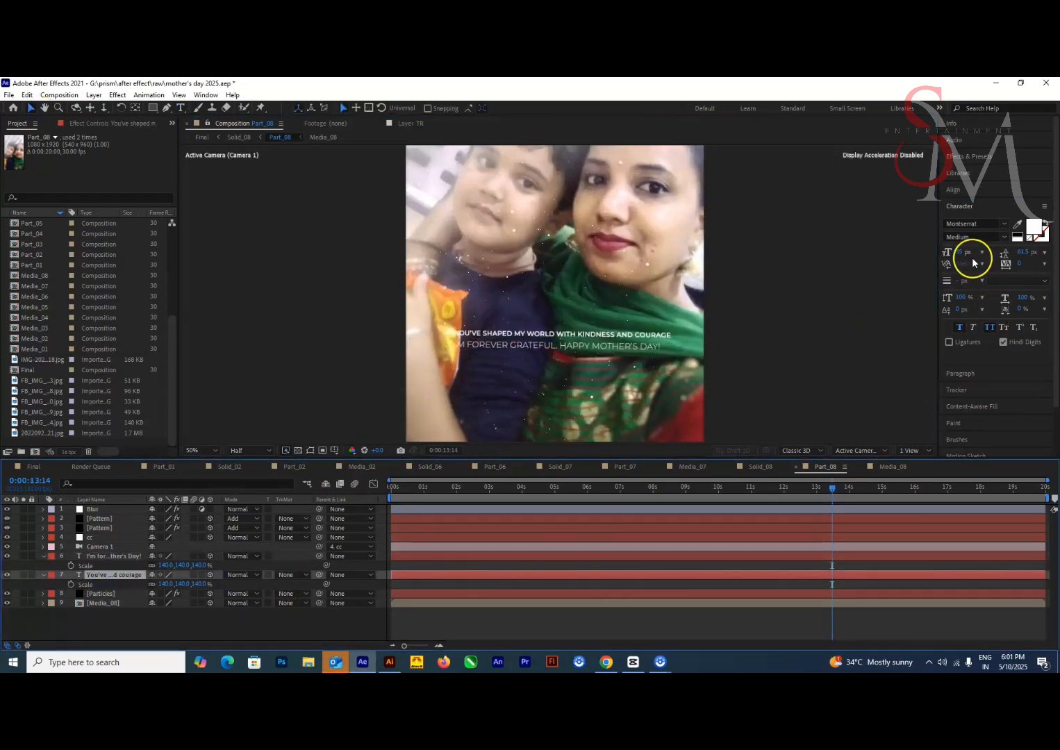
left_click(113, 556)
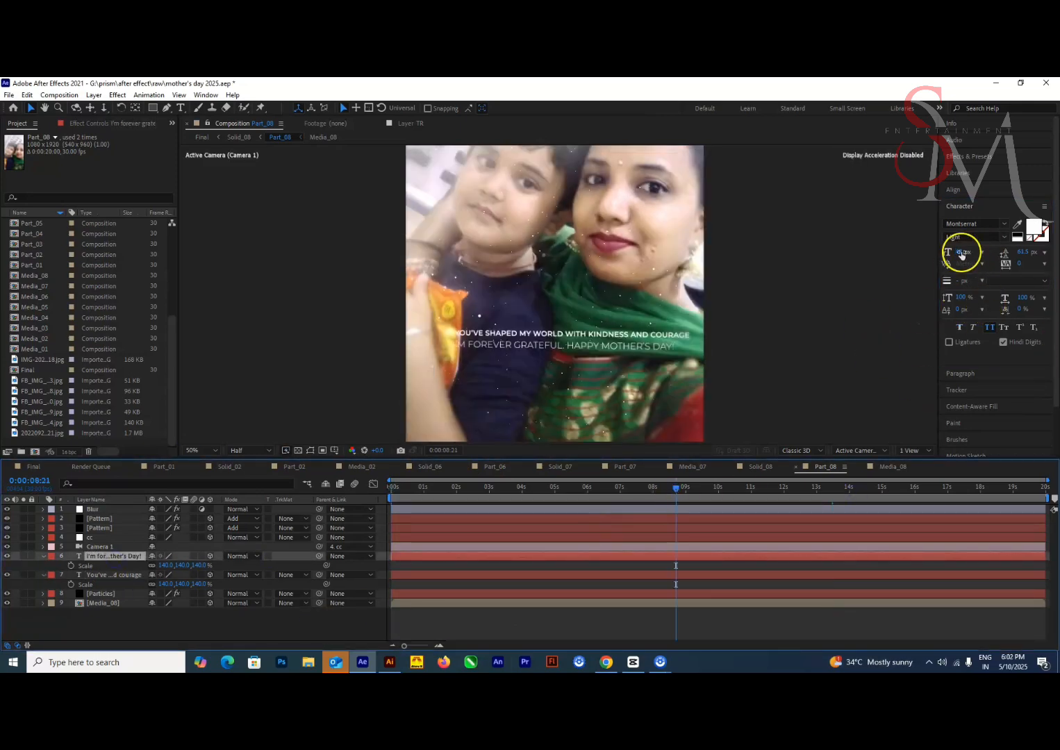
left_click(526, 576)
left_click(104, 560)
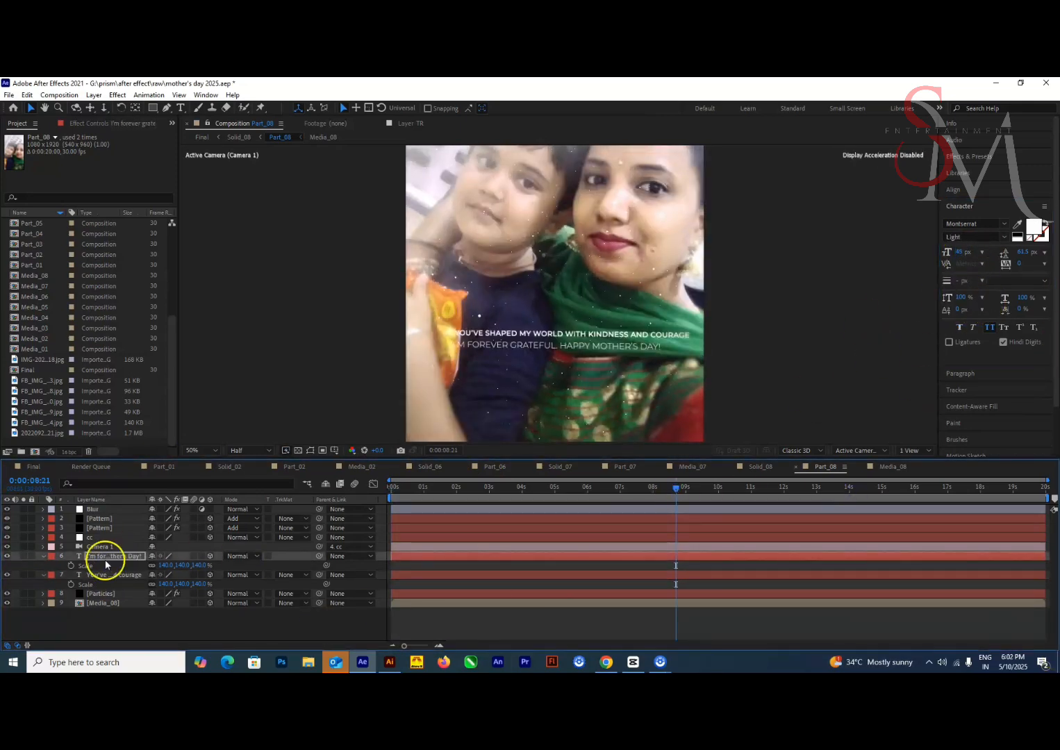
left_click(100, 576)
left_click(118, 557)
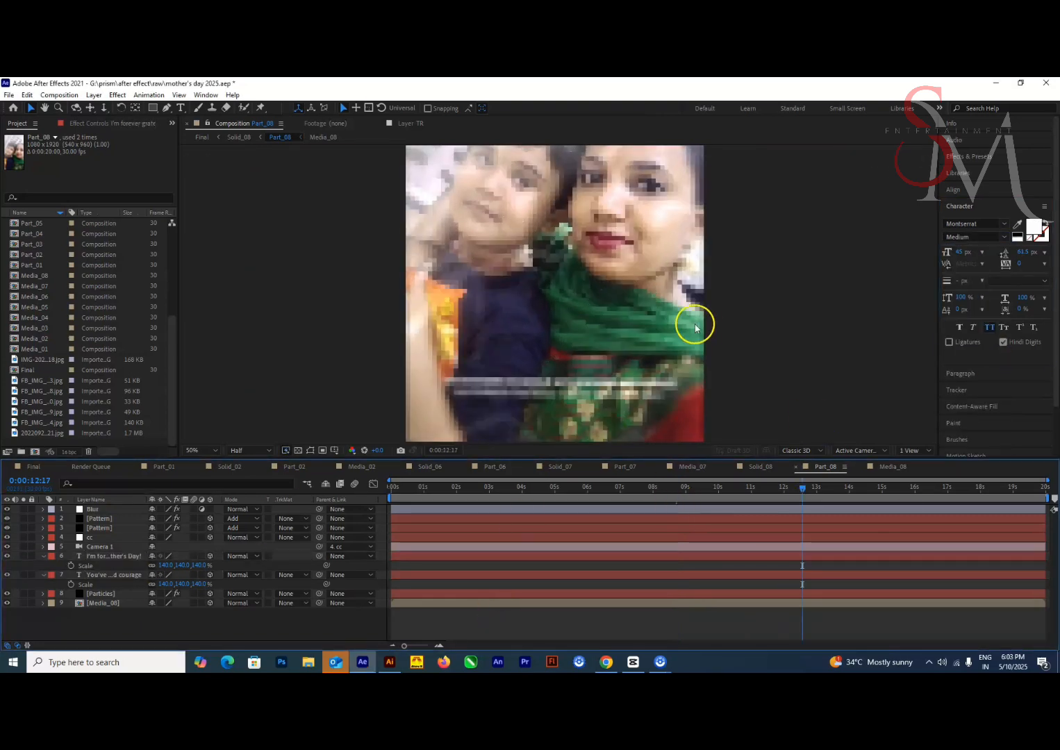
Break "I'm forever grateful. Happy Mother's Day!" into two centred lines and enlarge "Happy Mother's Day!" to 70 px
double_click(104, 558)
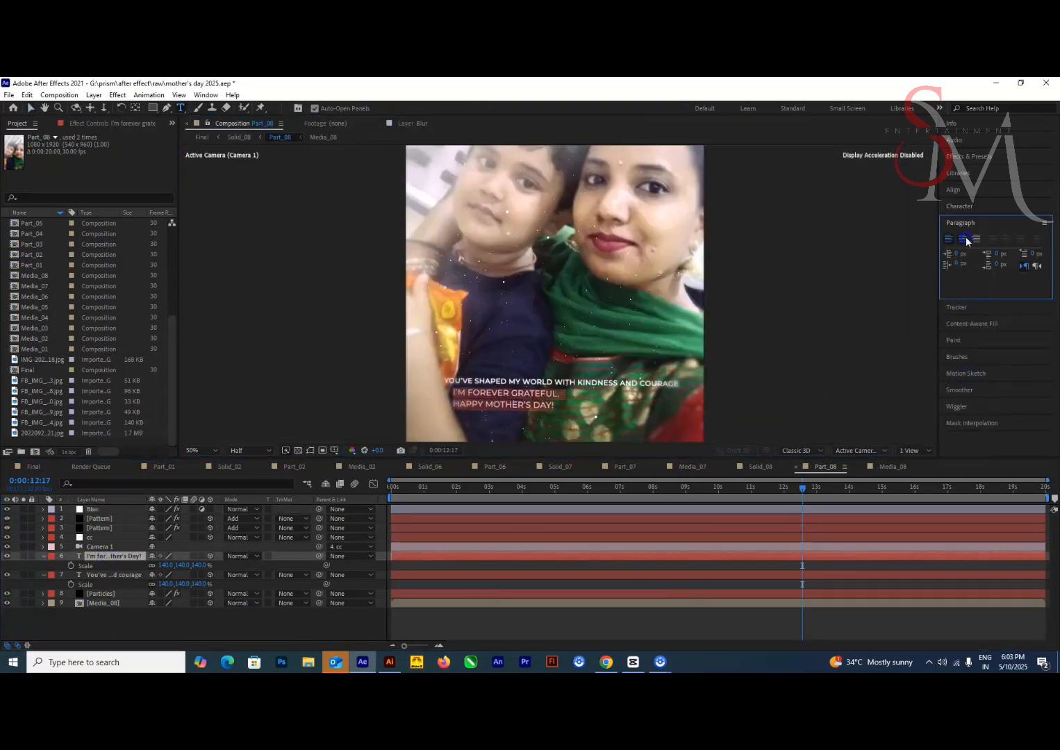
double_click(515, 406)
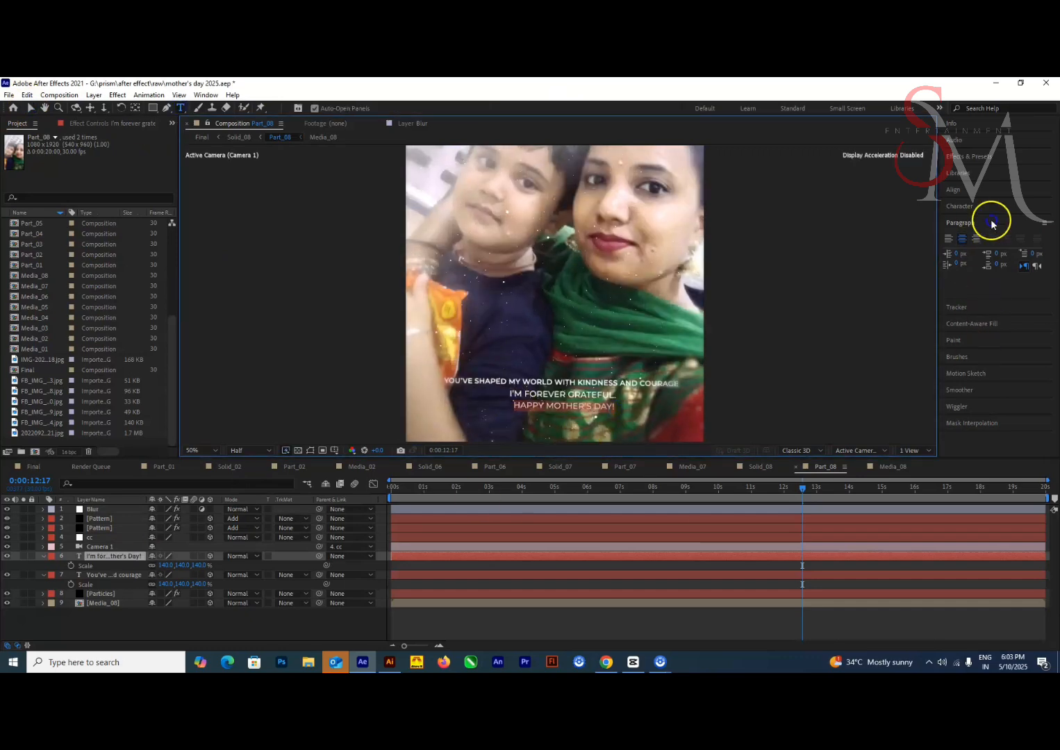
left_click(973, 207)
left_click_drag(962, 253, 1025, 259)
left_click(30, 108)
Nudge both quote text layers upward in Part_08 and check their placement near the end of the Final composition
left_click(33, 467)
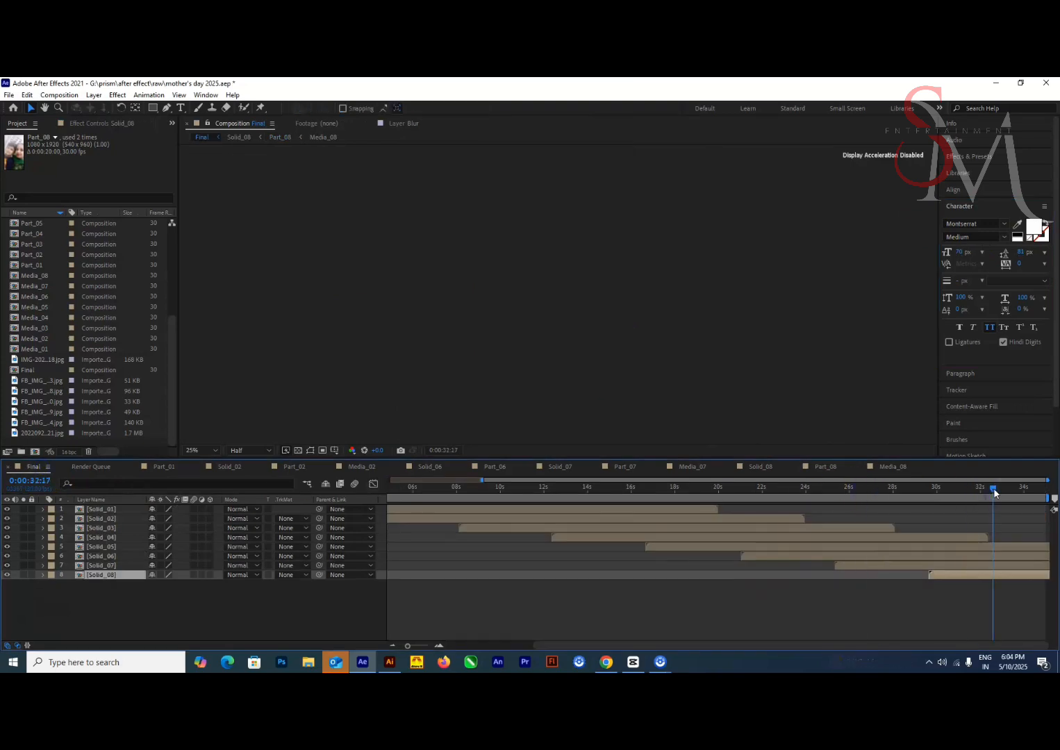
left_click(1022, 490)
left_click(826, 467)
left_click(133, 575, "ctrl")
key("shift+Up")
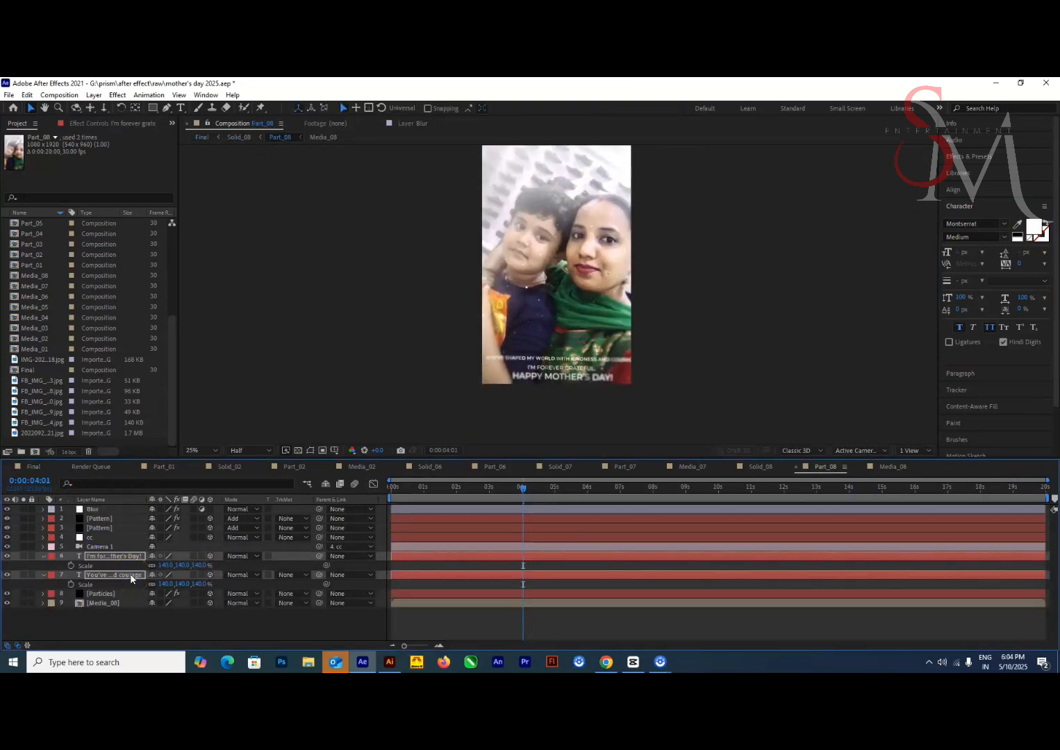
left_click(667, 490)
left_click(33, 467)
left_click(1024, 491)
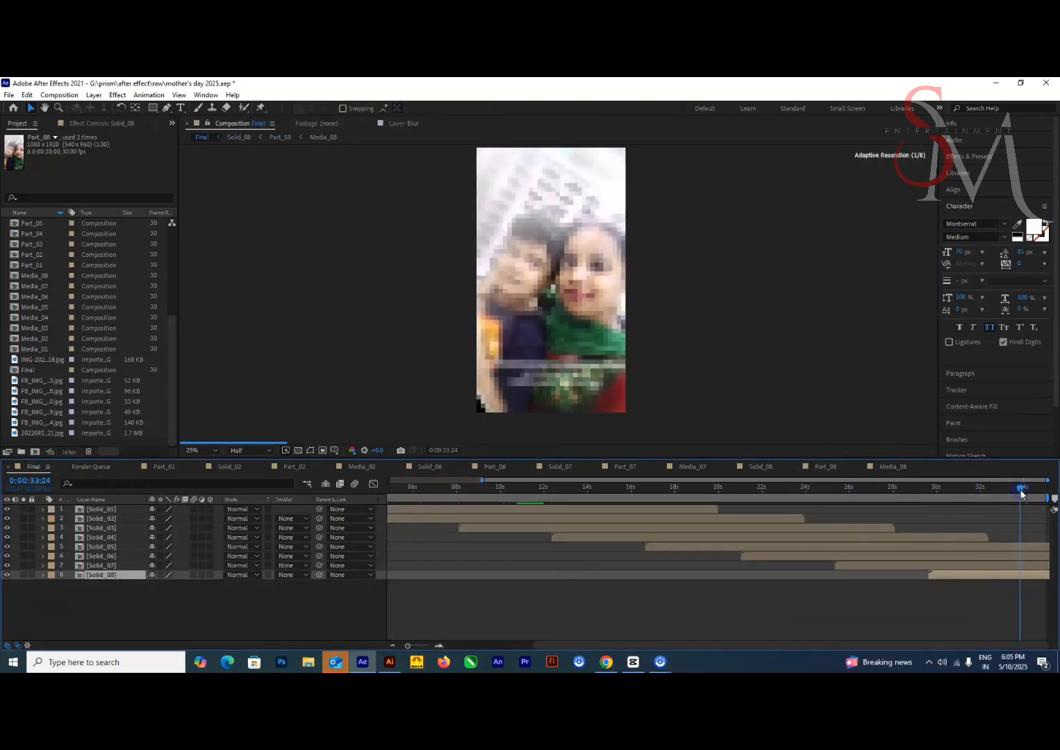
Try to delete the top TR matte and its Part_08 layer from Solid_08
left_click(761, 467)
left_click(507, 490)
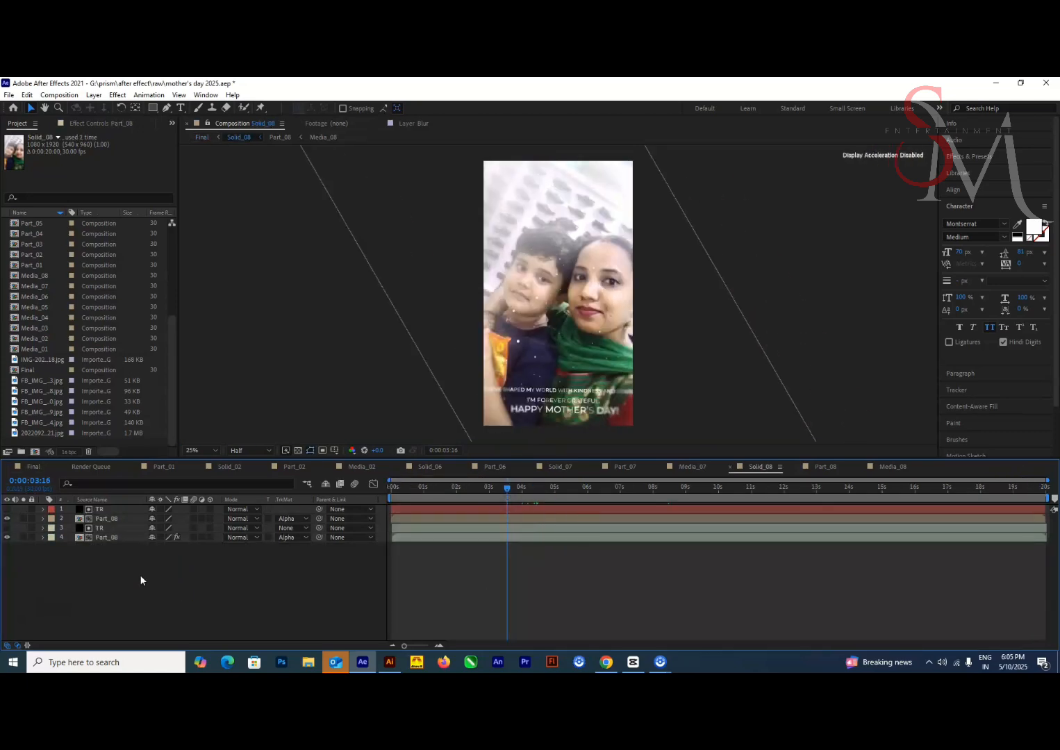
left_click(102, 509)
left_click(102, 519, "shift")
key("Delete")
left_click(101, 519)
left_click(825, 467)
left_click(761, 467)
Remove the Position keyframes from the top TR and Part_08 layers in Solid_08 so both stay at 540, 960
left_click(497, 489)
left_click(114, 511, "shift")
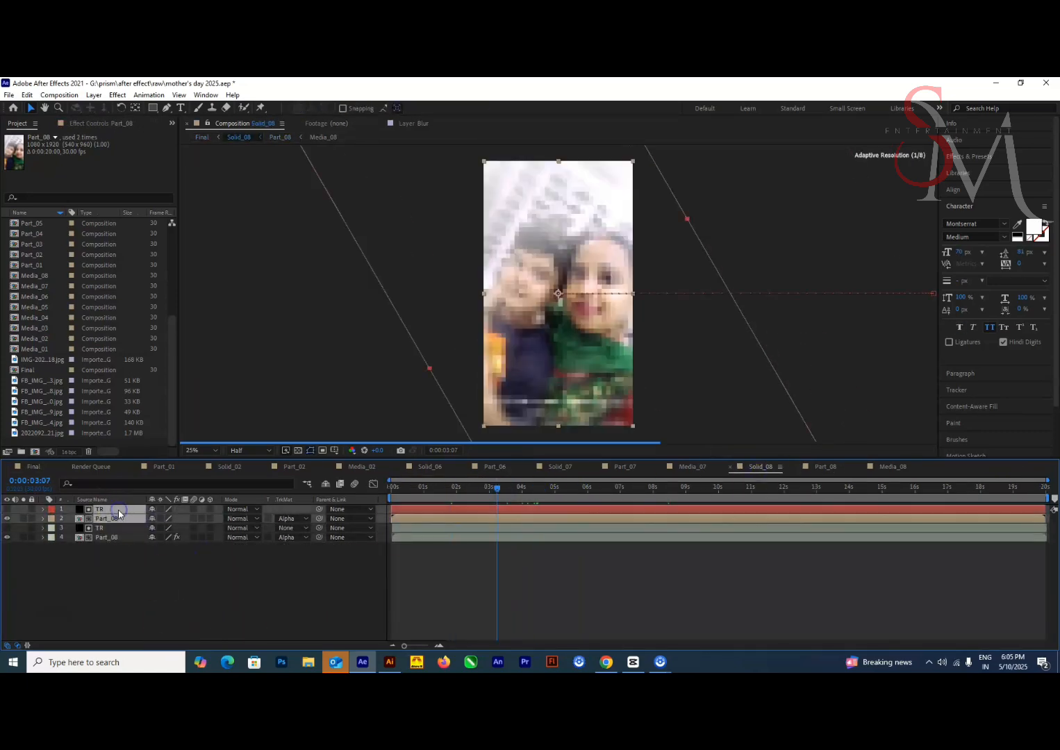
key("p")
left_click_drag(600, 517, 520, 529)
scroll(669, 363, "down", 2)
scroll(669, 364, "up", 2)
left_click(88, 509)
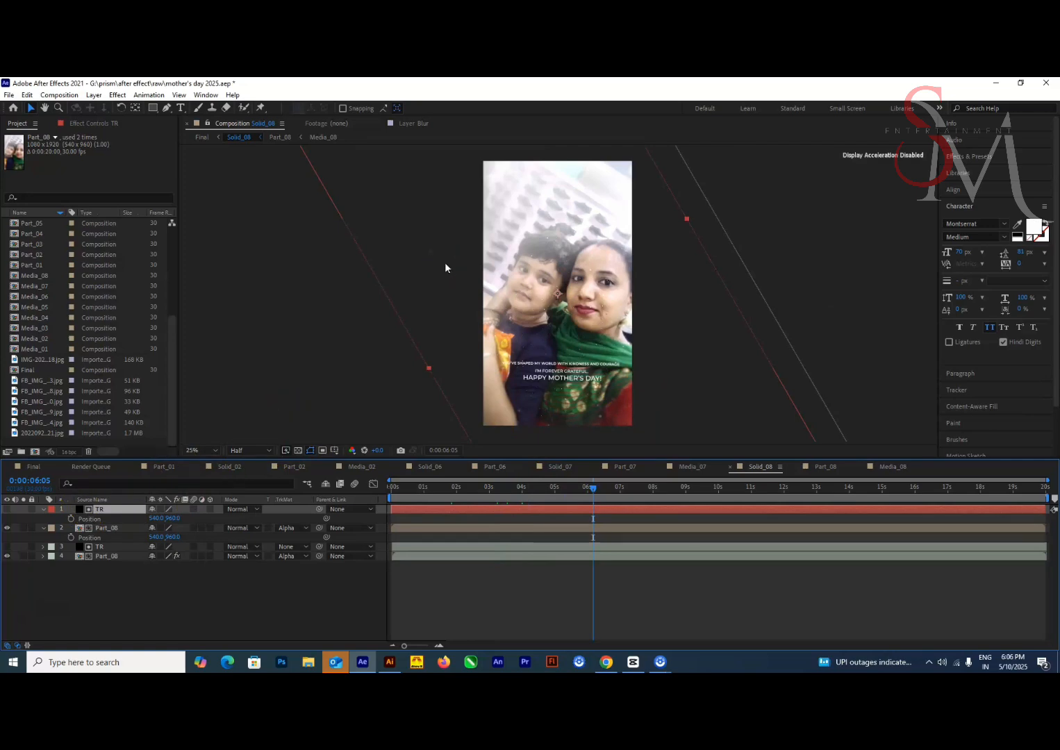
Check the ending of Solid_08 in the Final composition and the quote text in Part_08
left_click(32, 468)
left_click_drag(979, 490, 1043, 490)
left_click(760, 467)
left_click(826, 467)
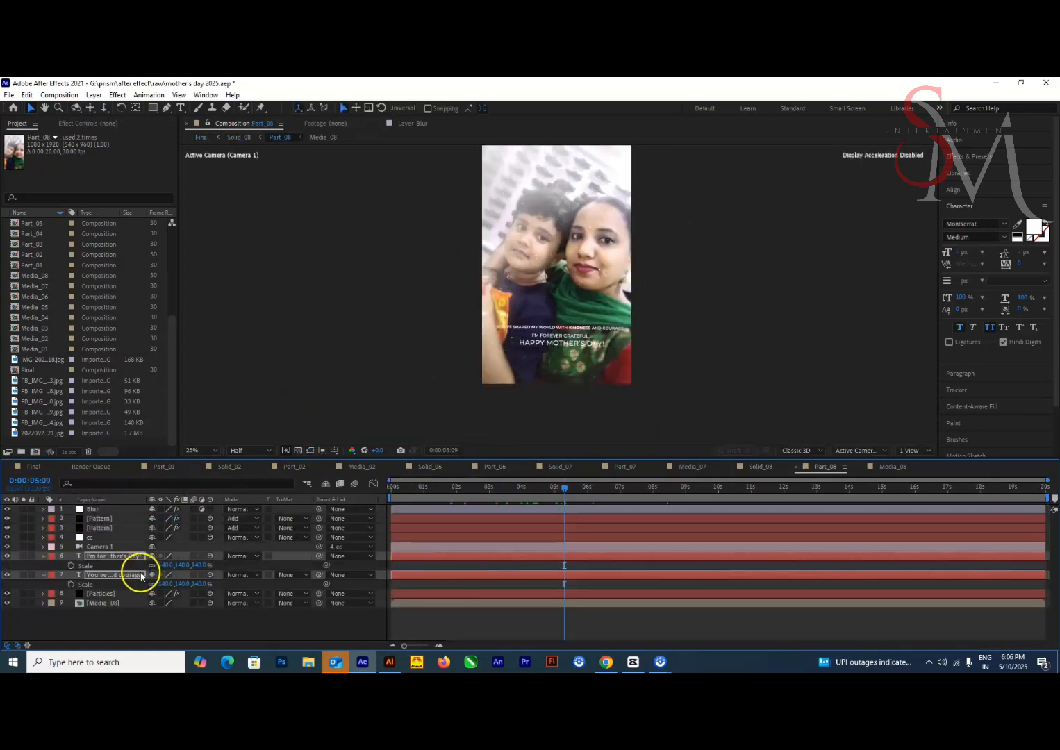
left_click(33, 467)
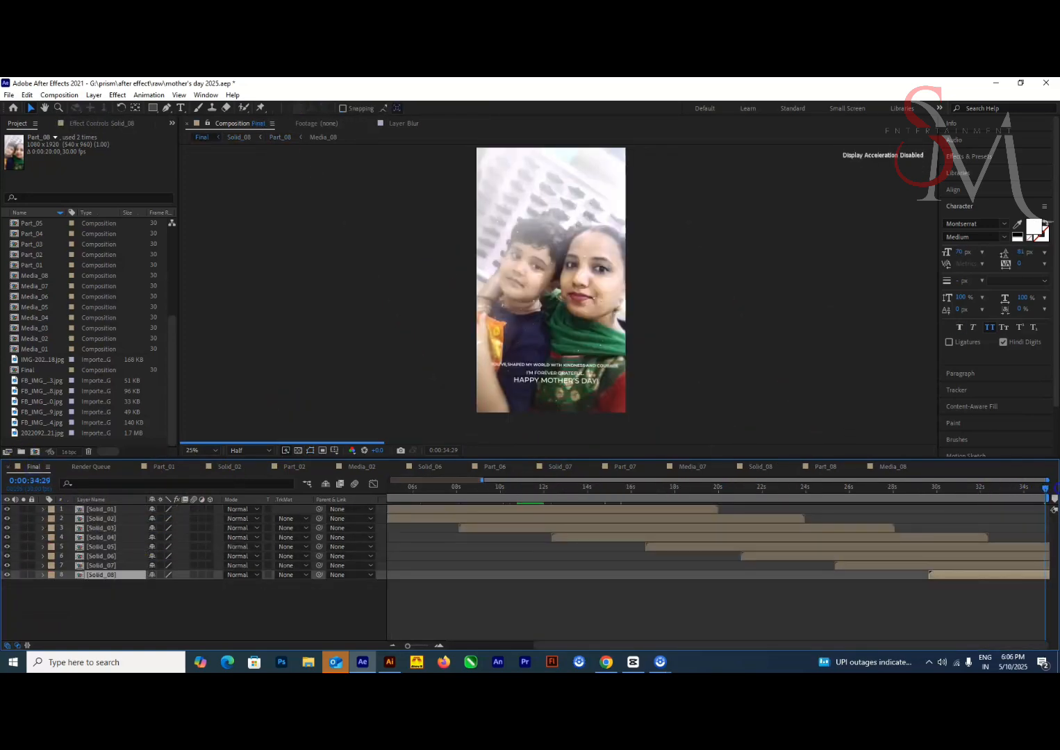
Select all layers in the Final composition and preview it from the first frame
key("ctrl+a")
left_click(59, 94)
left_click(136, 147)
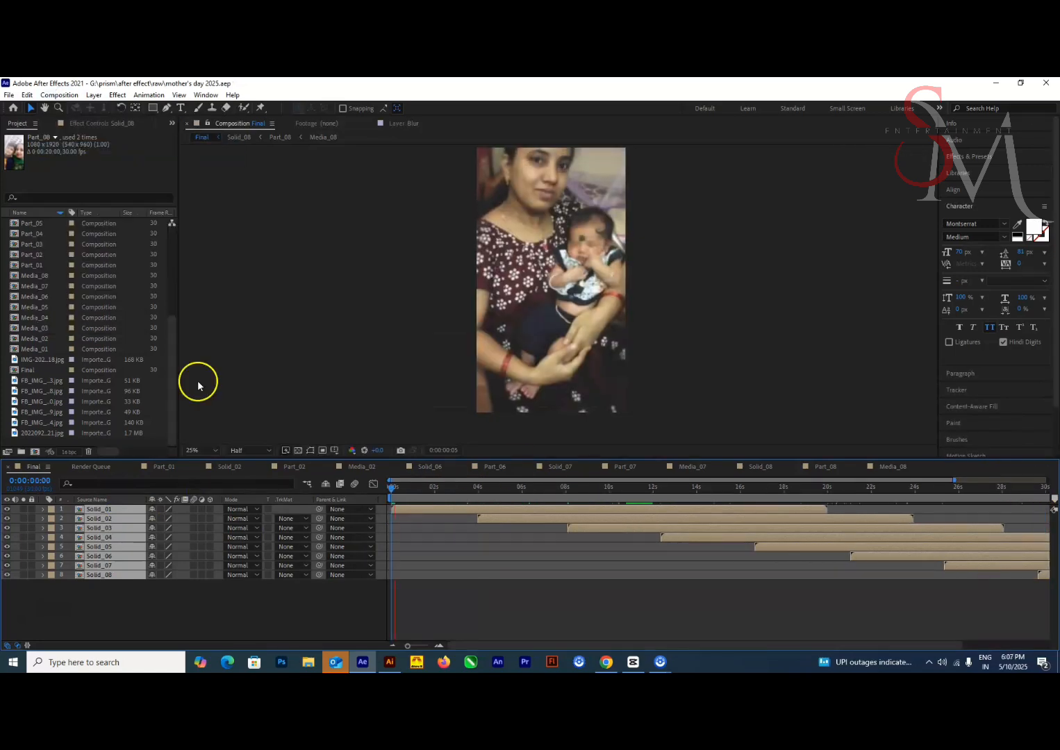
left_click(518, 594)
key("Home")
Set the Final composition's viewer to Full resolution, then add it to the Render Queue and open its output module settings
left_click(250, 450)
left_click(250, 435)
key("ctrl+m")
left_click(90, 541)
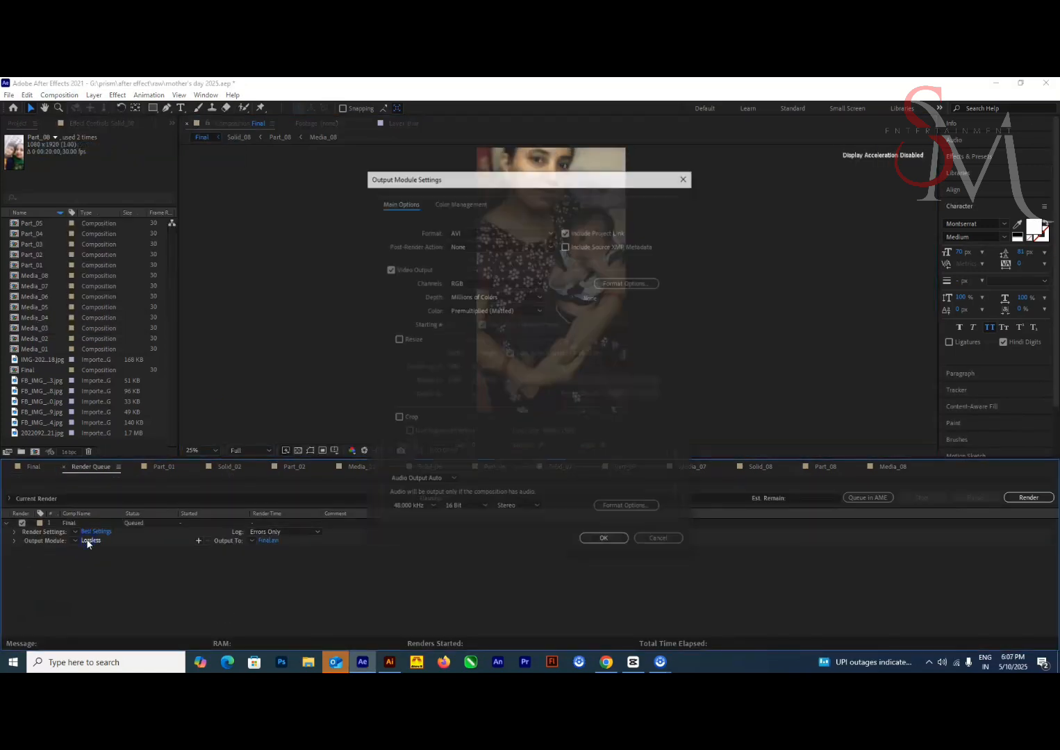